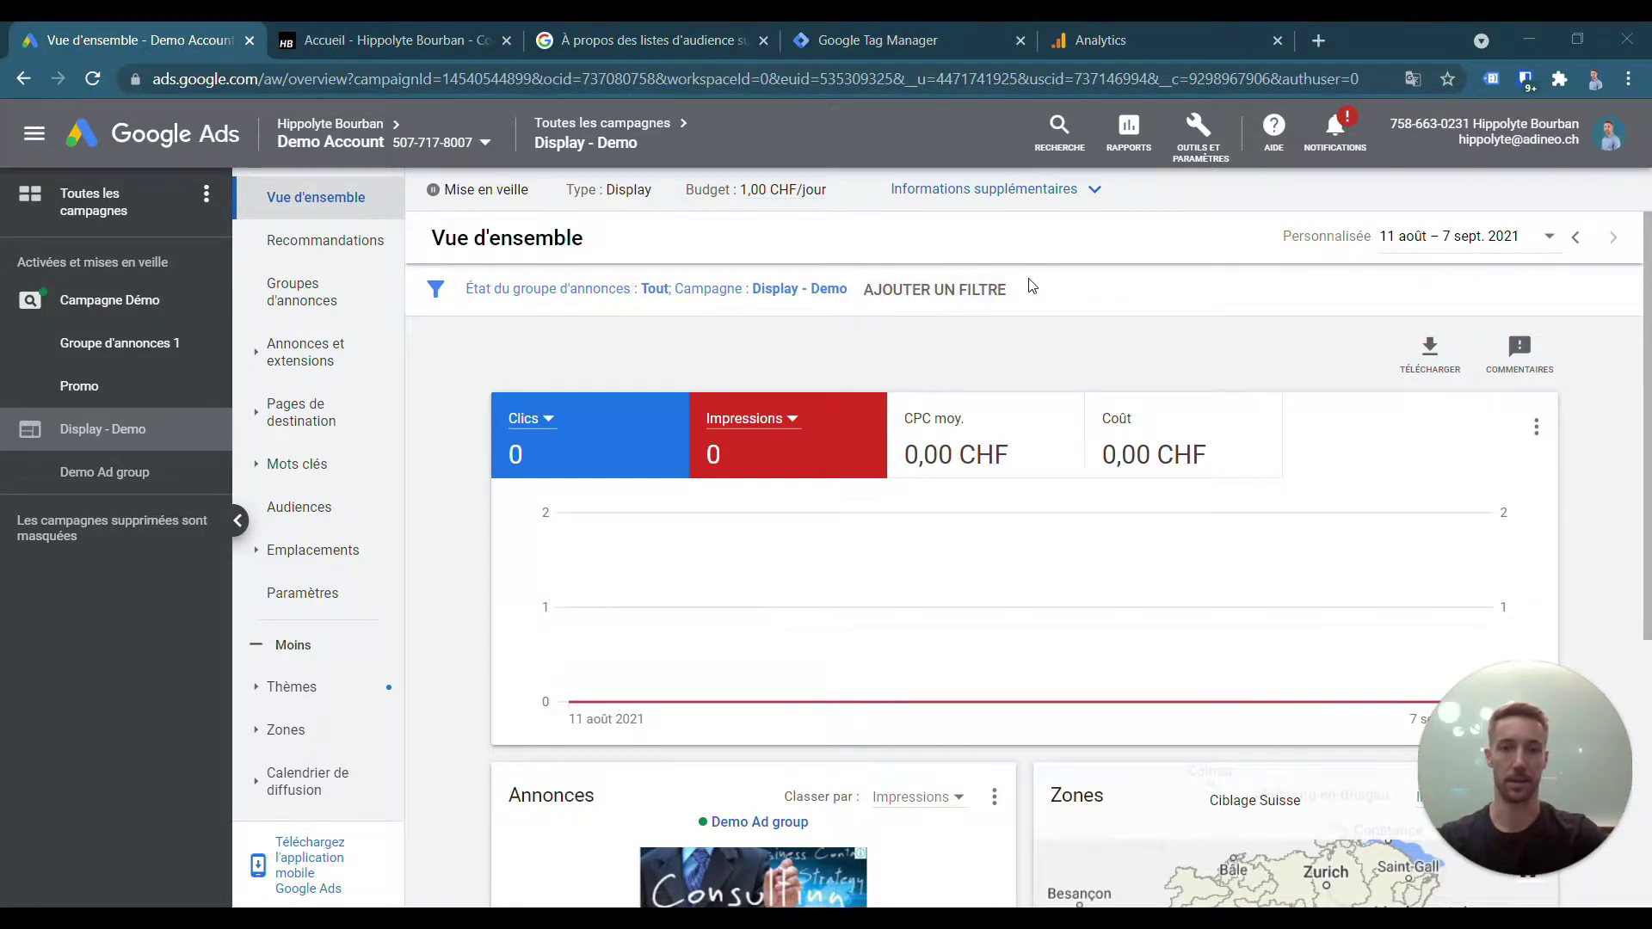
# - Switch to Google Analytics and save the property's data collection settings with Google signals turned on
pyautogui.click(1101, 34)
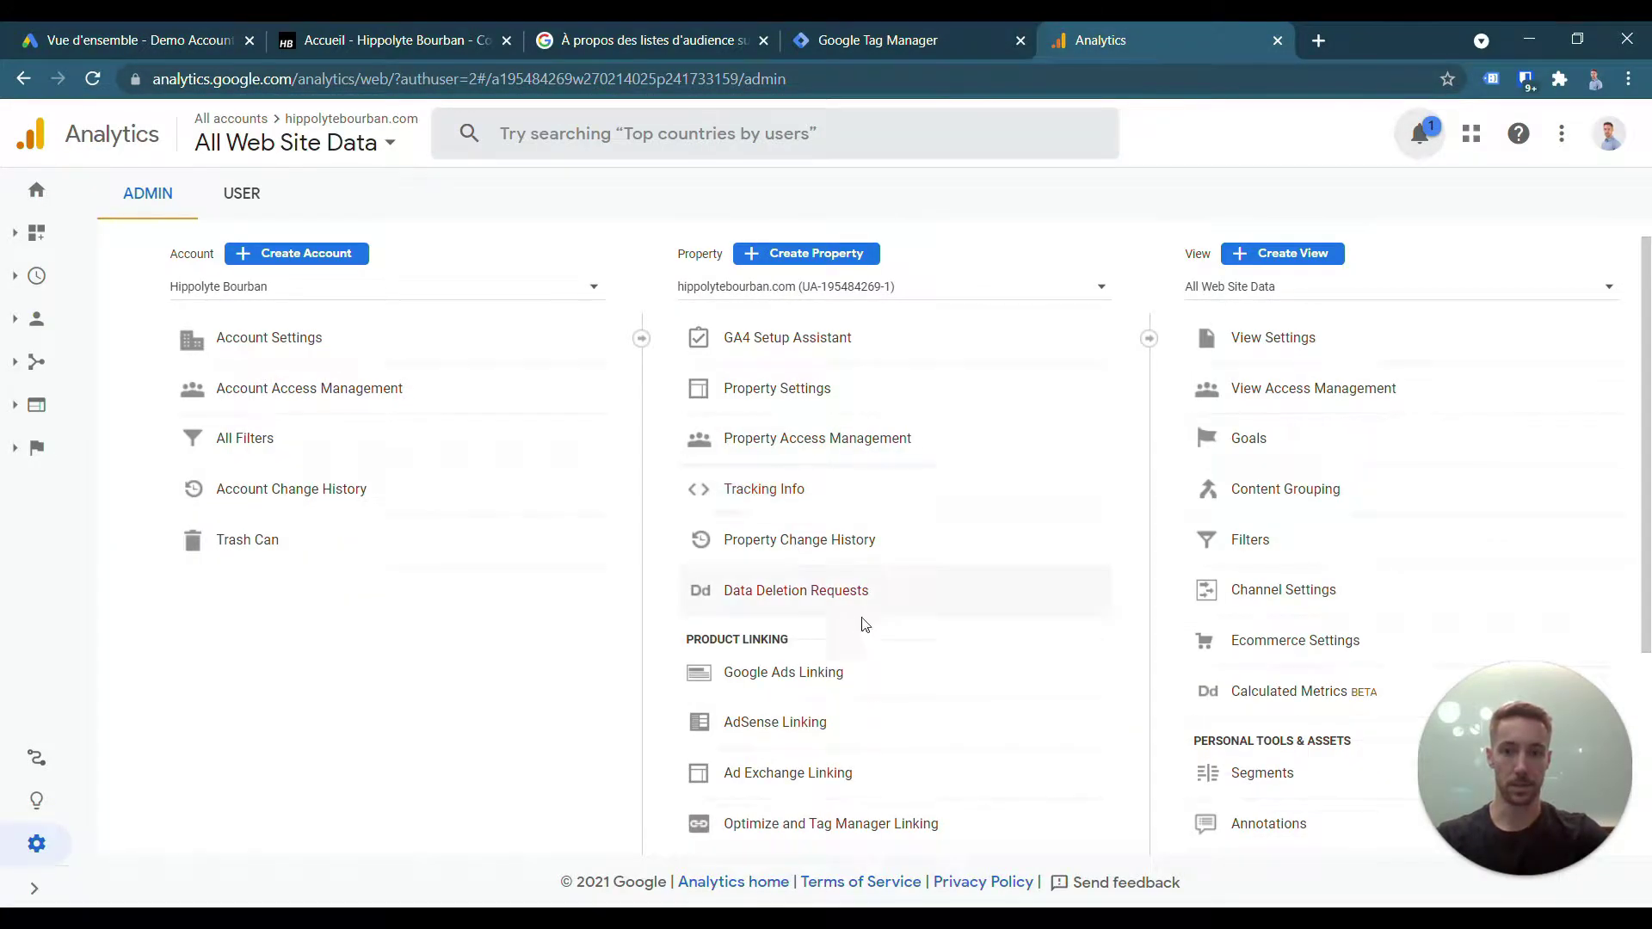
pyautogui.click(764, 490)
pyautogui.scroll(-3, 766, 499)
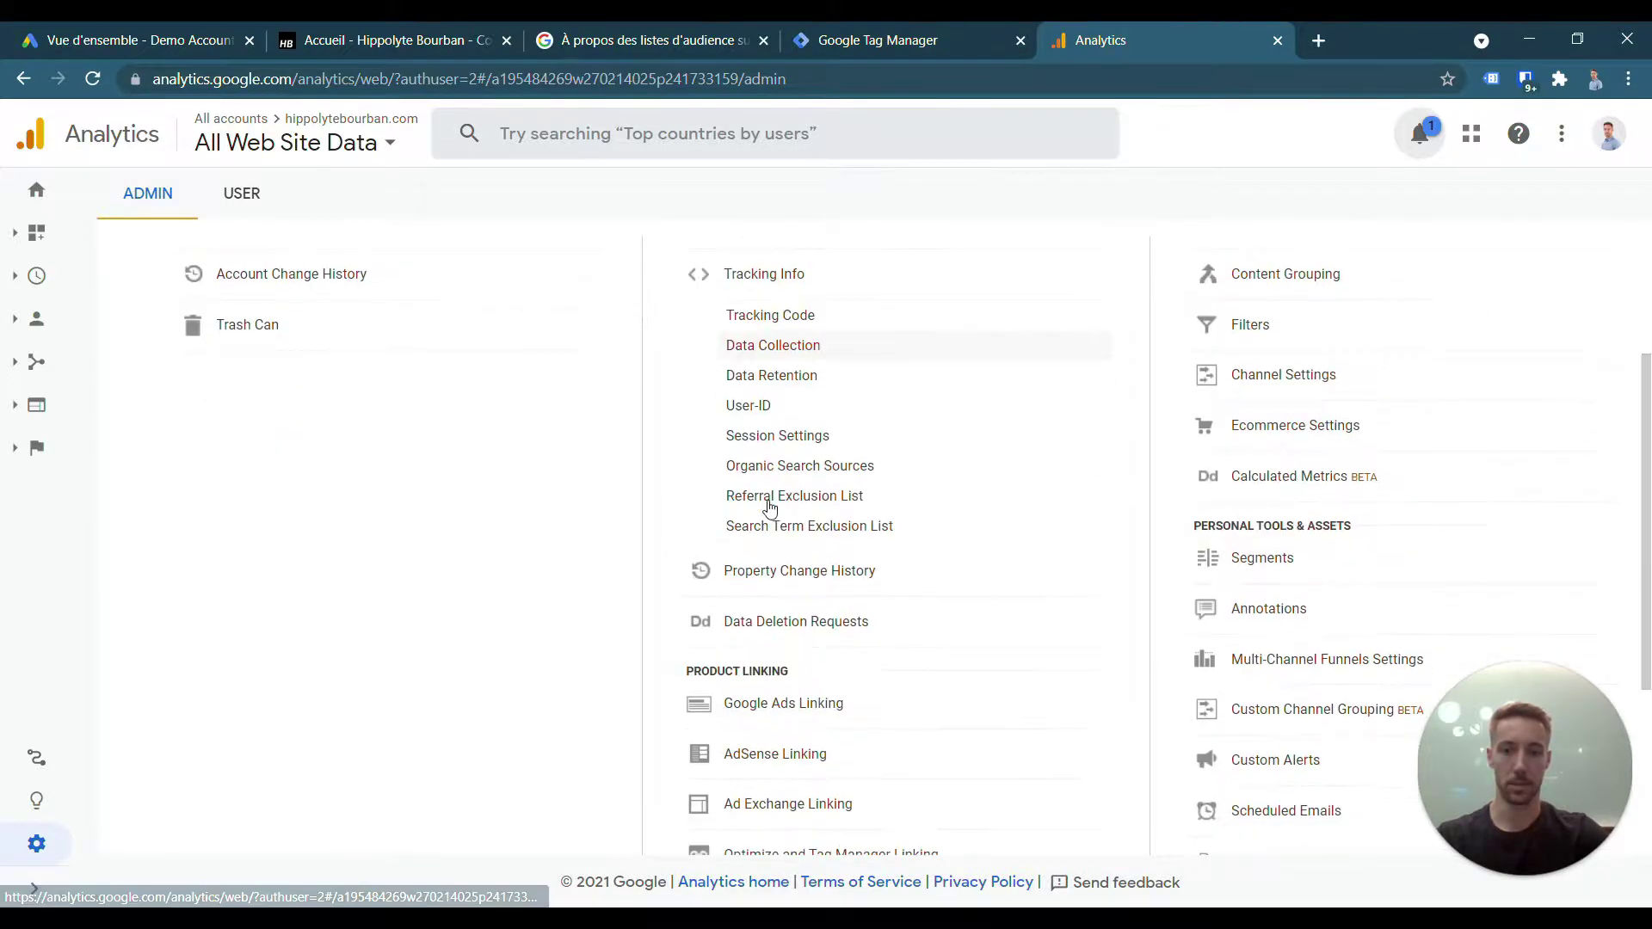
pyautogui.click(793, 347)
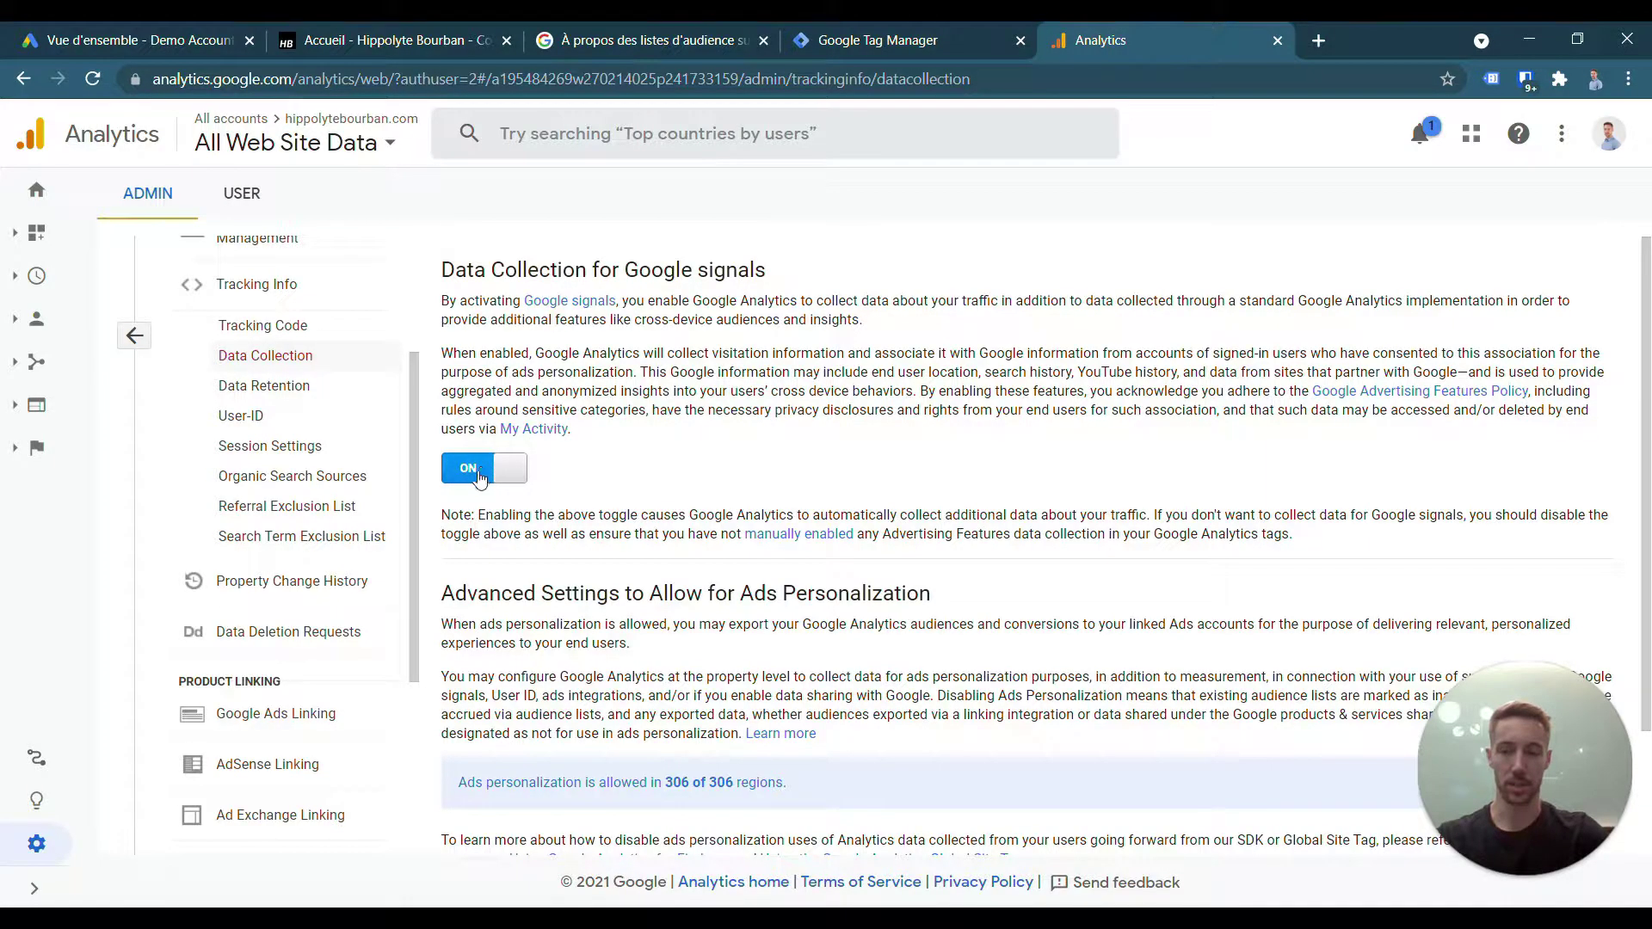
pyautogui.scroll(-2, 499, 480)
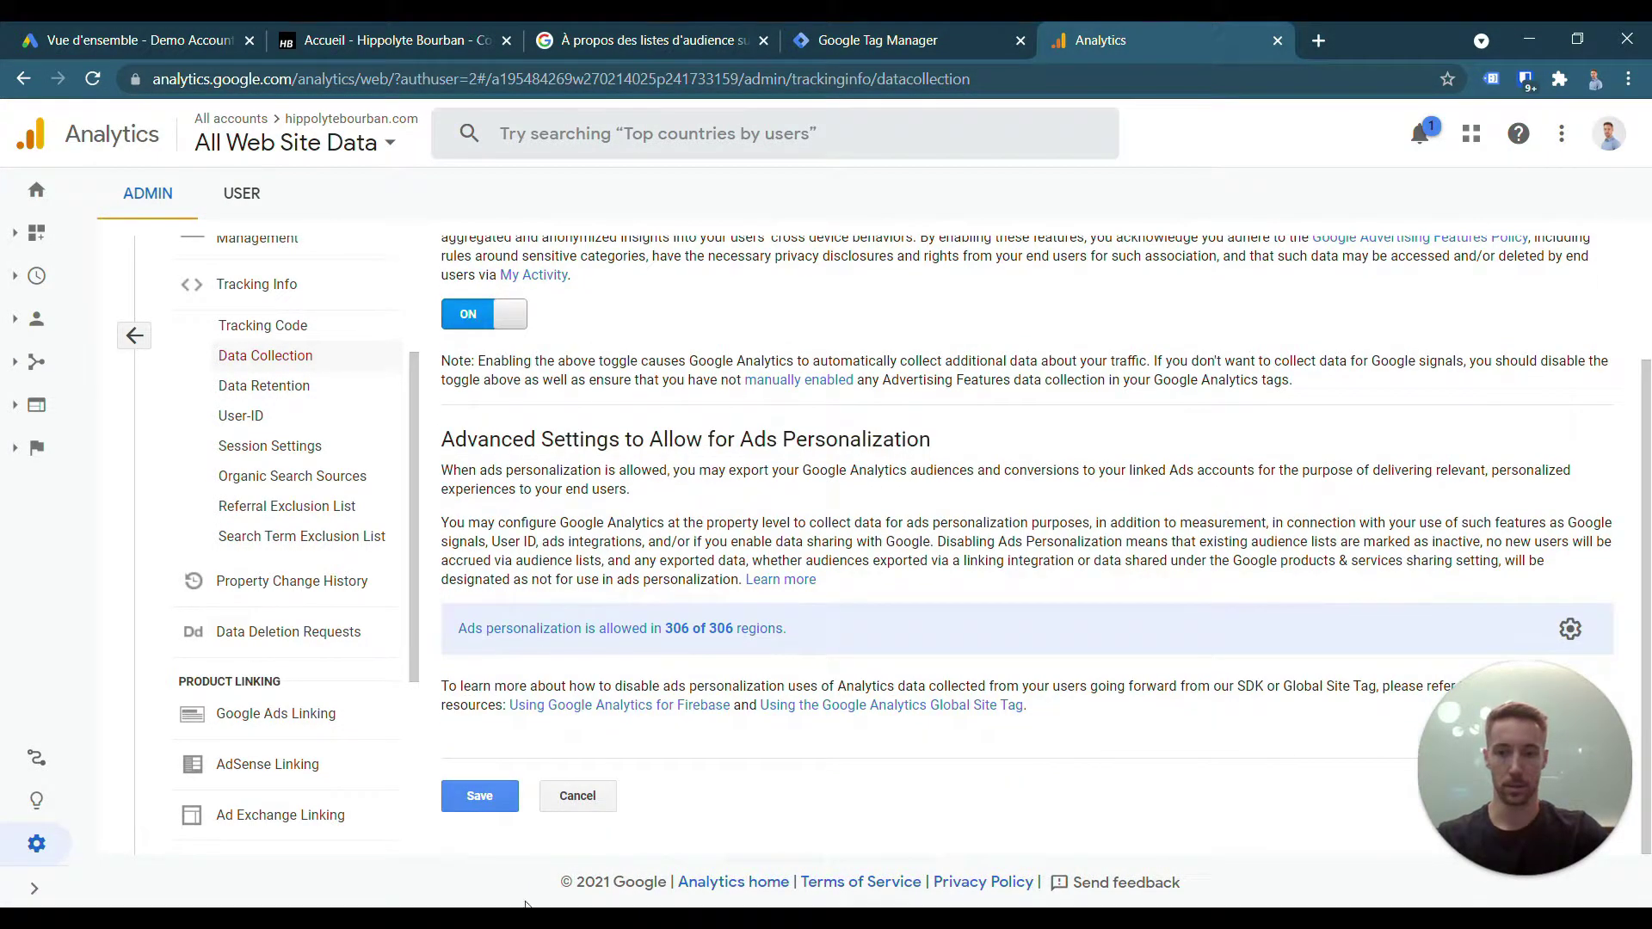
pyautogui.click(478, 800)
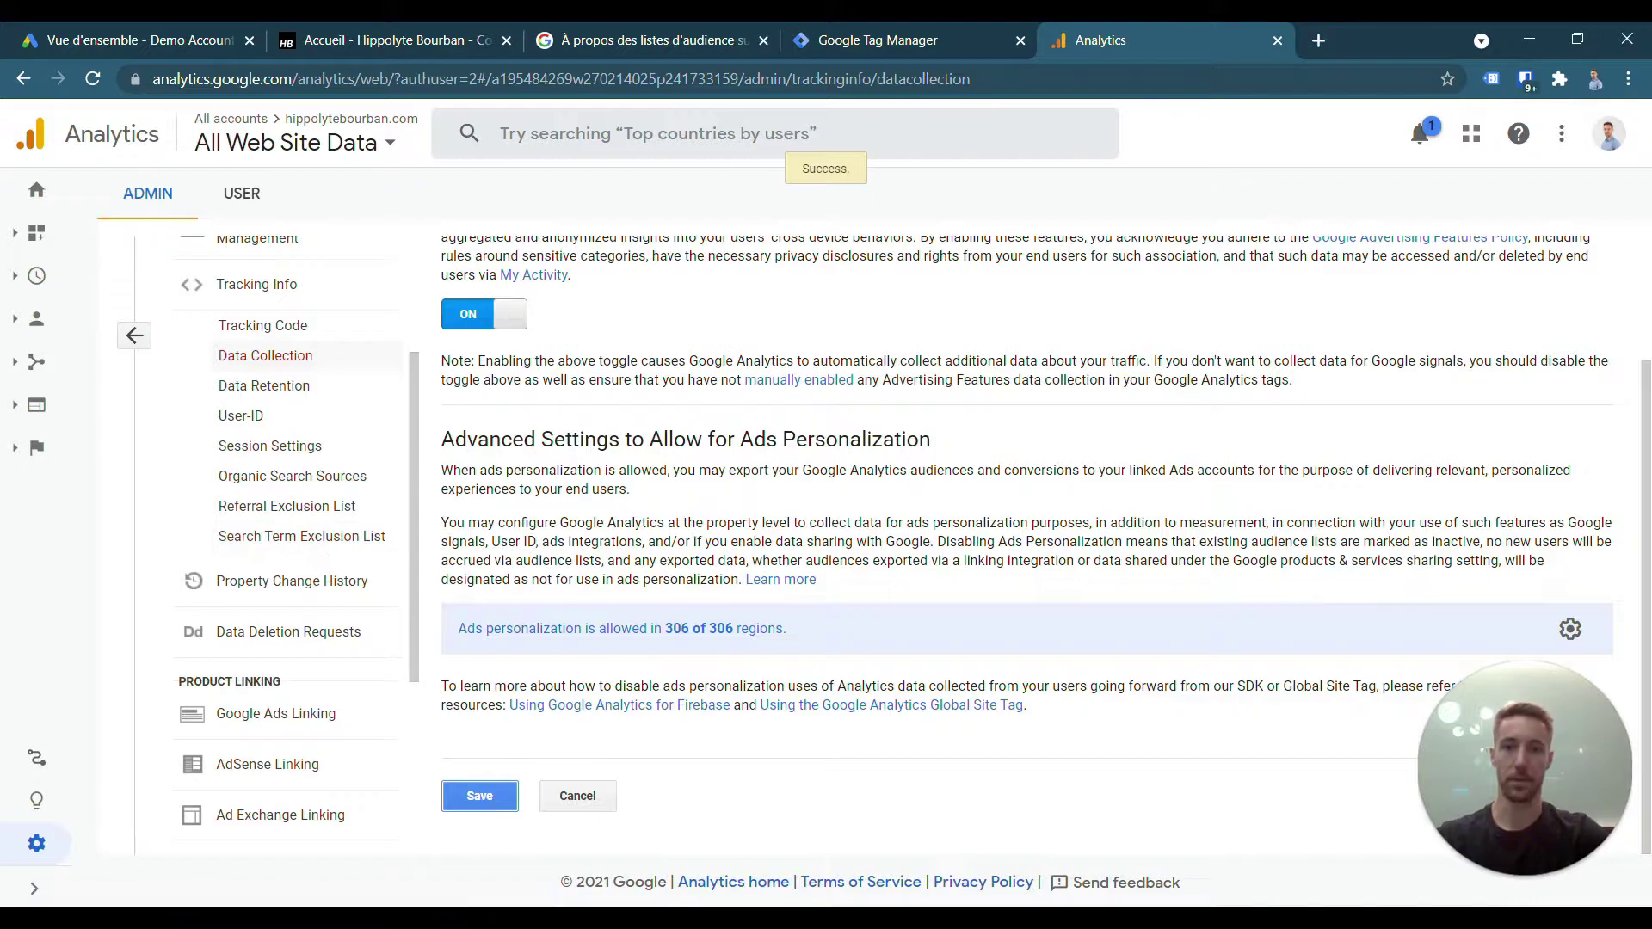
# - Configure a Google Ads link group for the property and select Demo Account as the account to link
pyautogui.click(134, 336)
pyautogui.scroll(1, 840, 448)
pyautogui.scroll(-4, 847, 516)
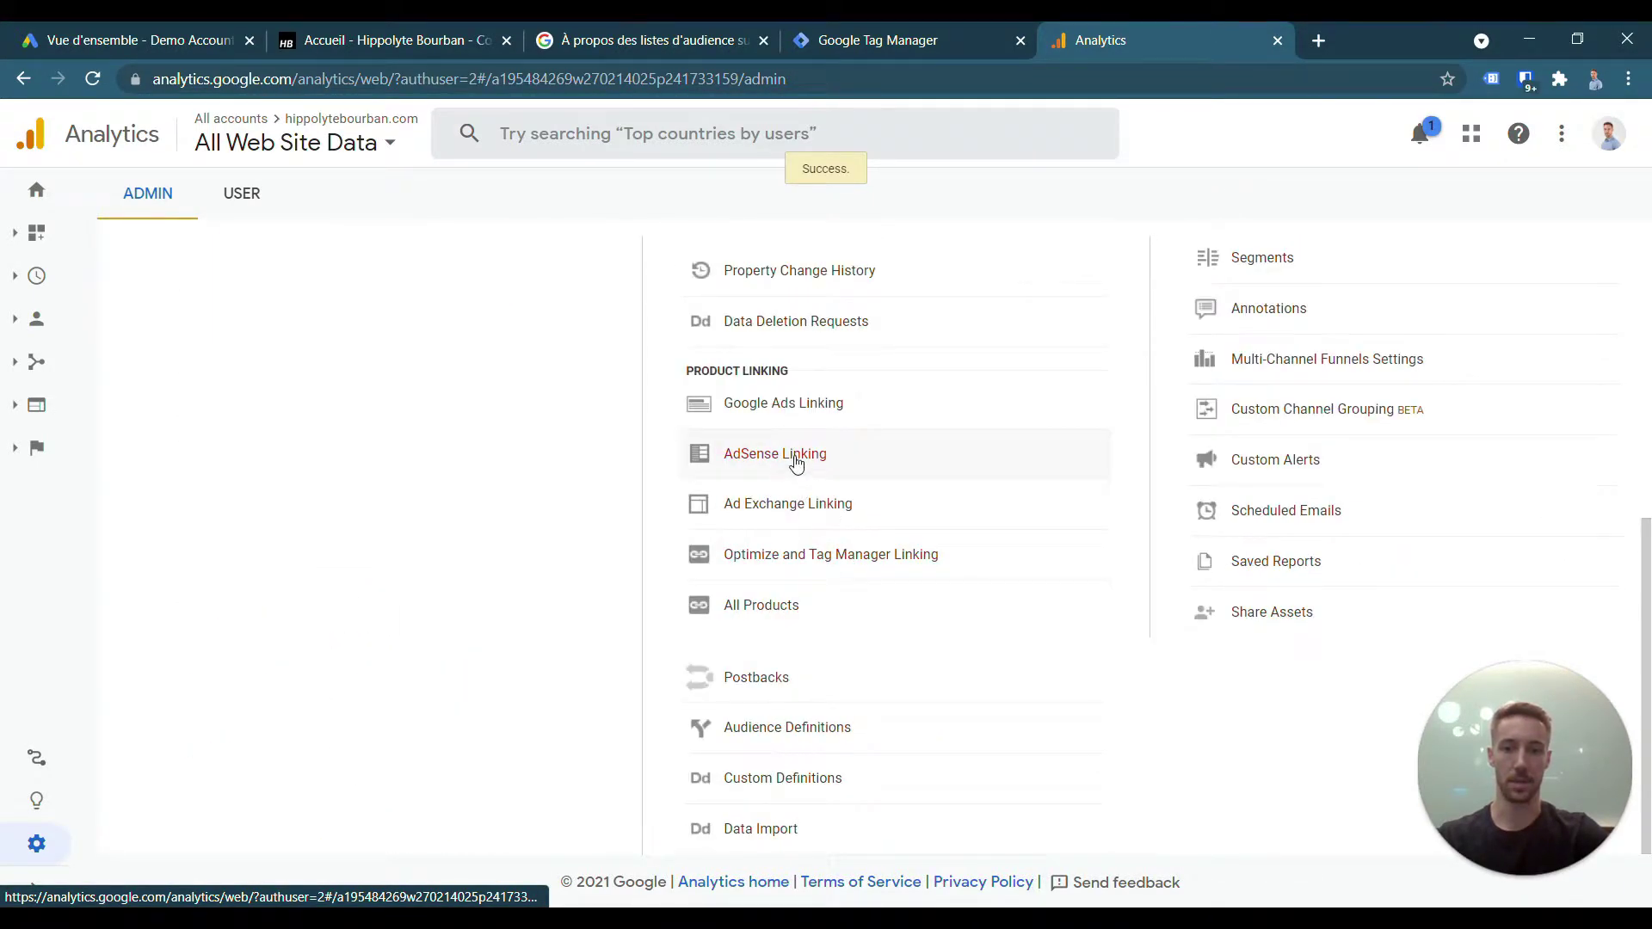
pyautogui.click(773, 414)
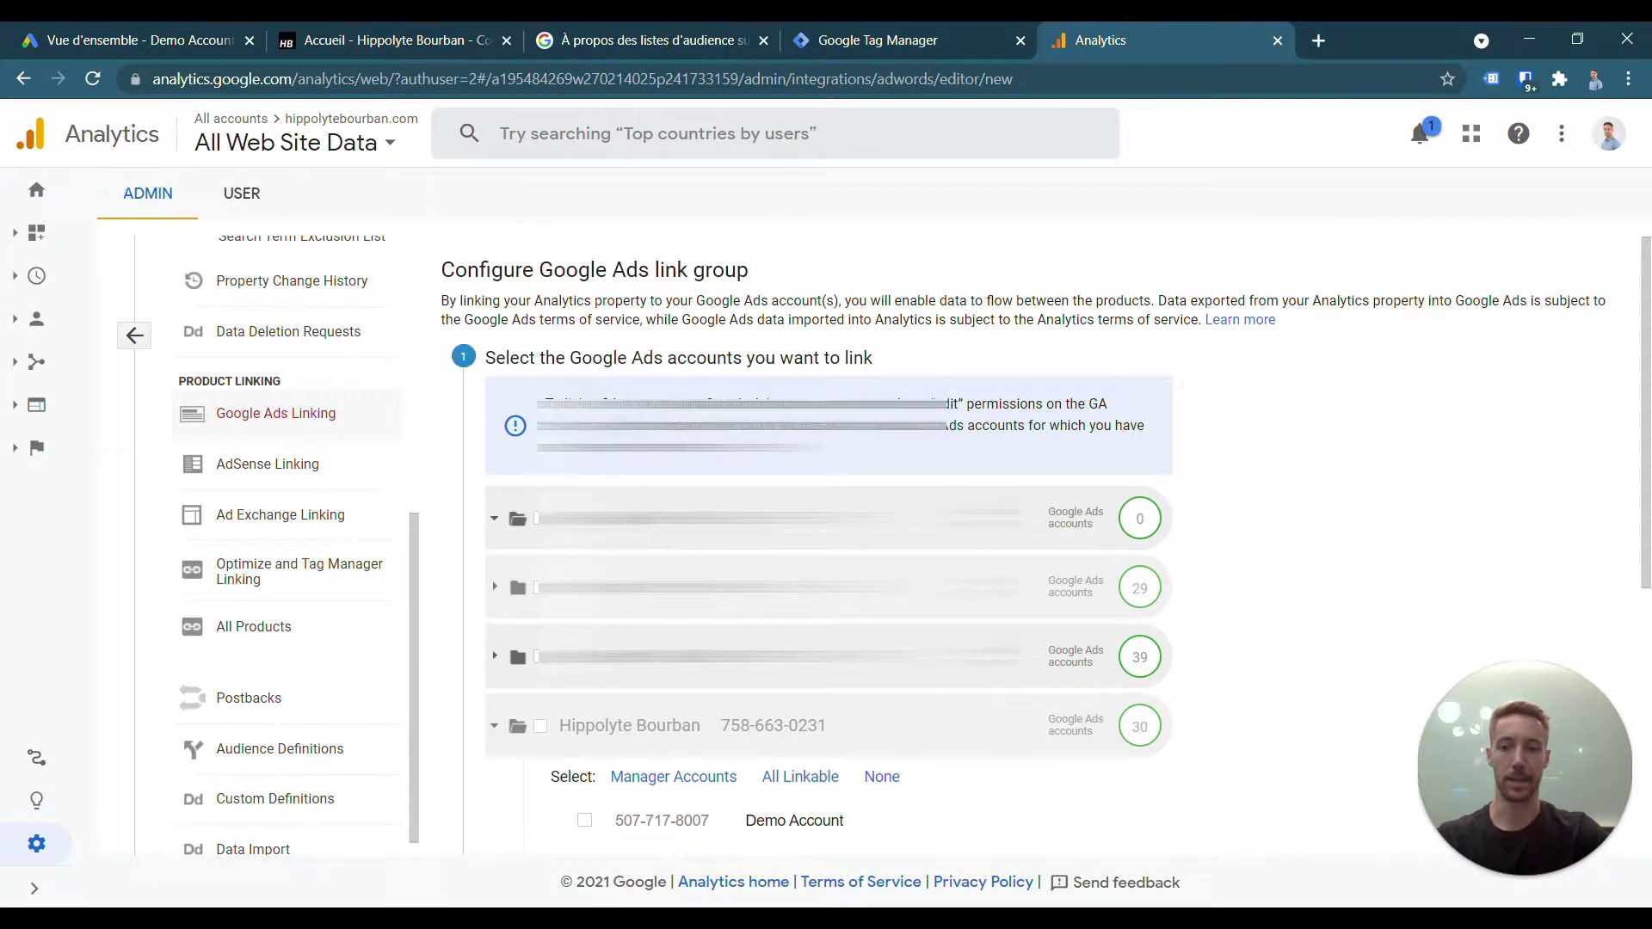
pyautogui.scroll(-1, 543, 631)
pyautogui.click(584, 713)
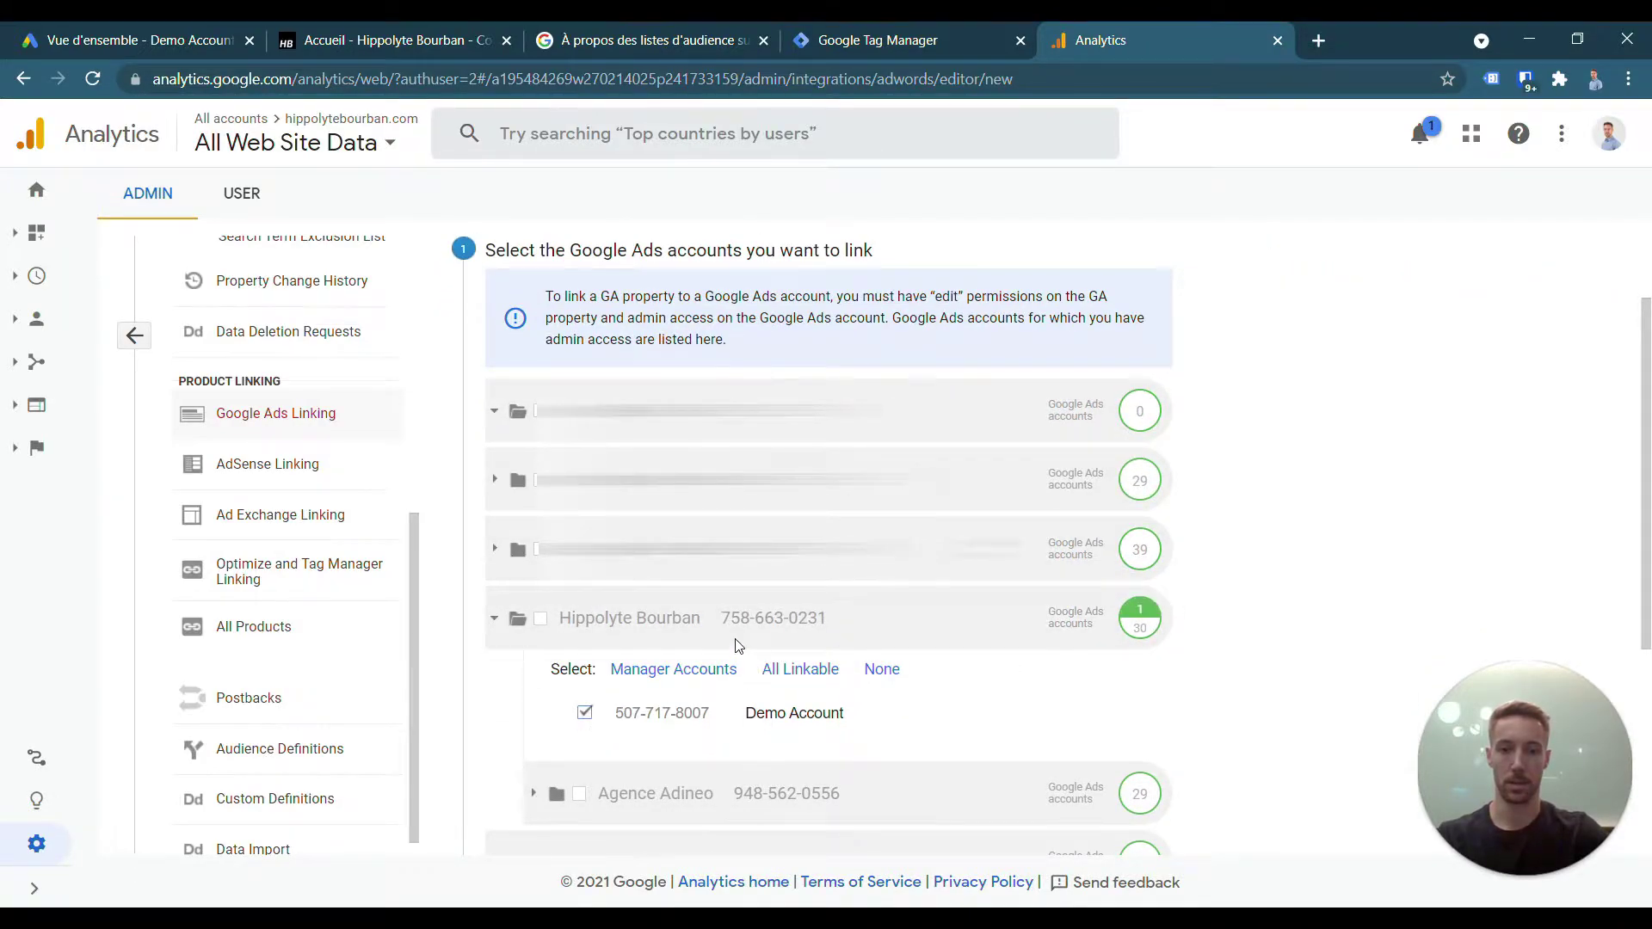
pyautogui.scroll(-3, 740, 649)
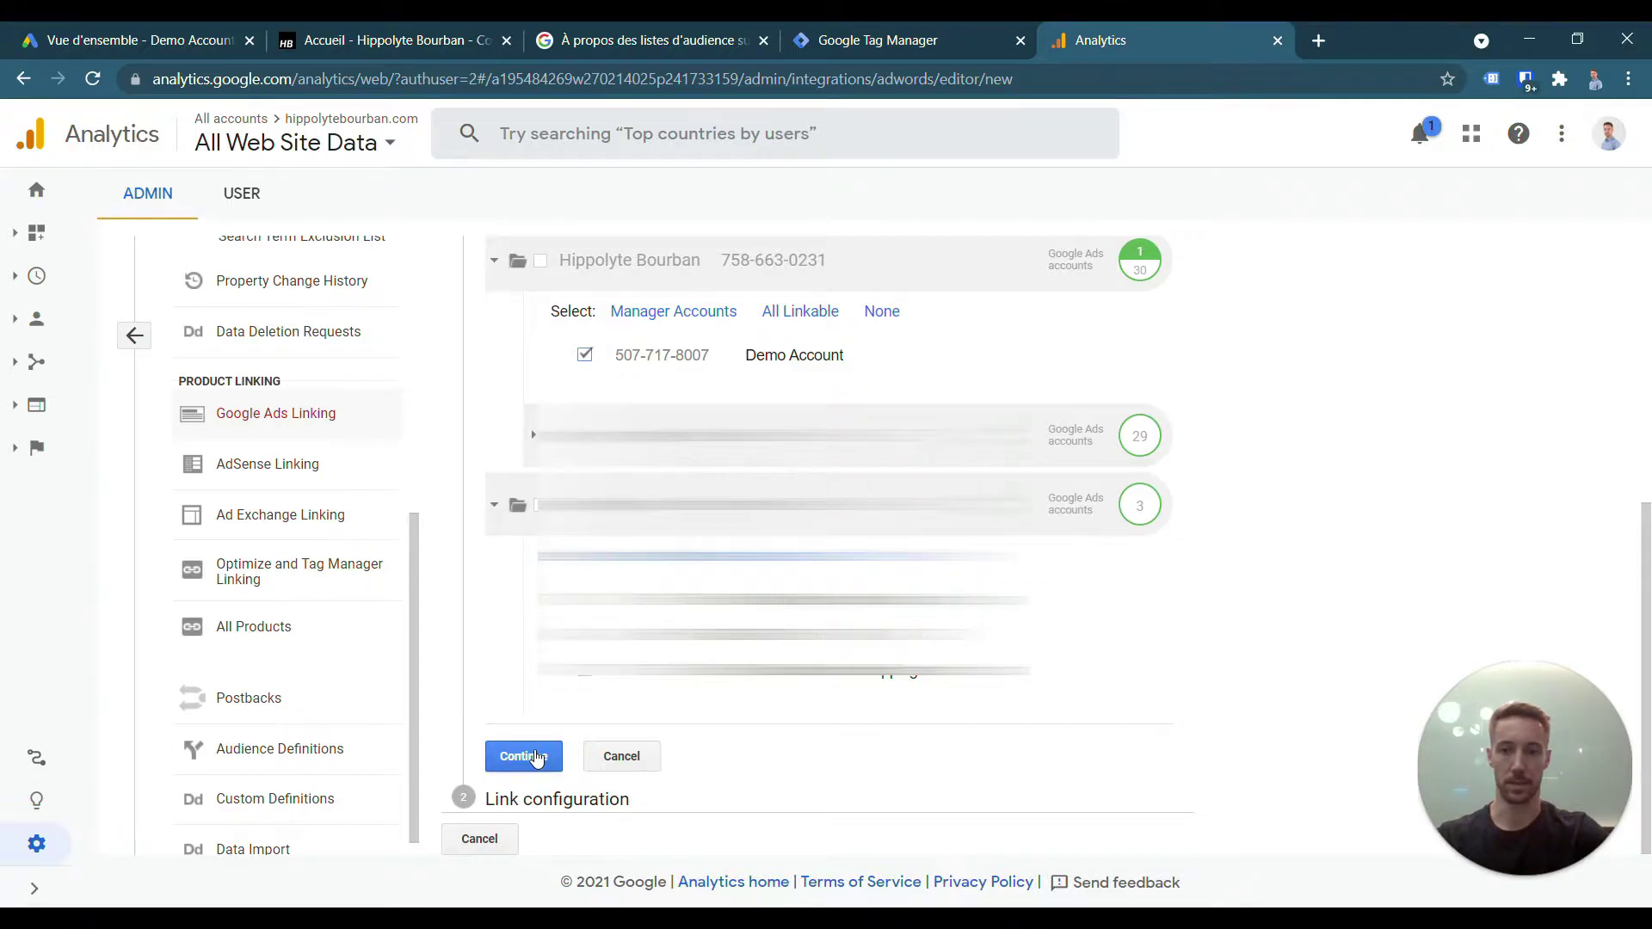
pyautogui.click(524, 757)
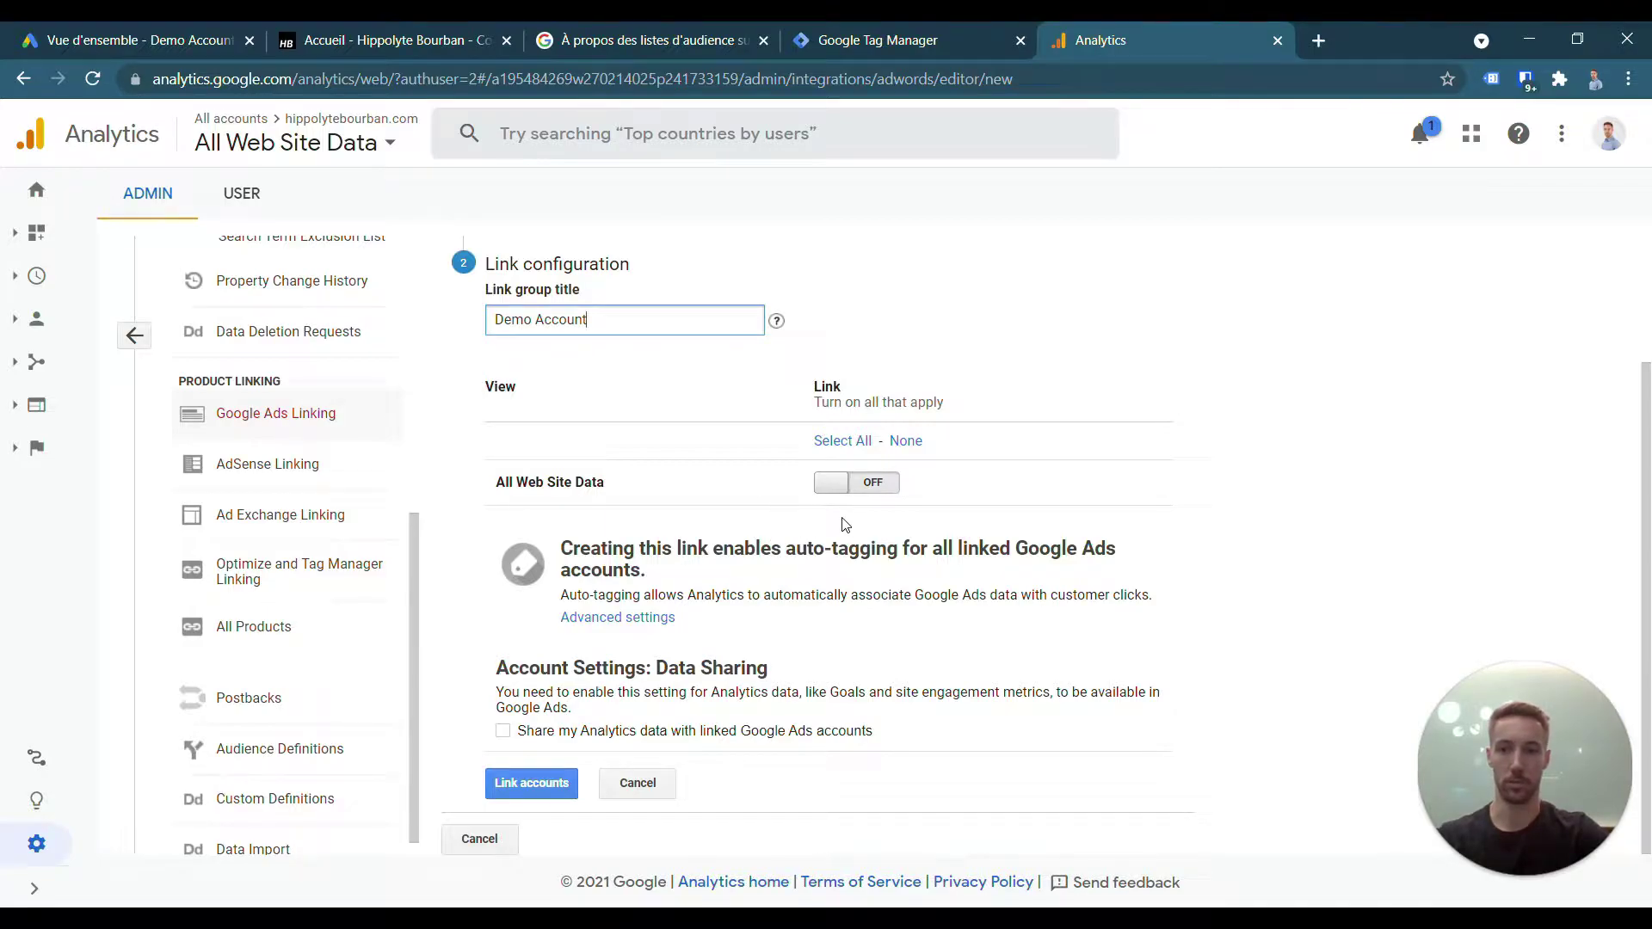
# - Turn on the link for the All Web Site Data view and complete the account linking
pyautogui.click(839, 487)
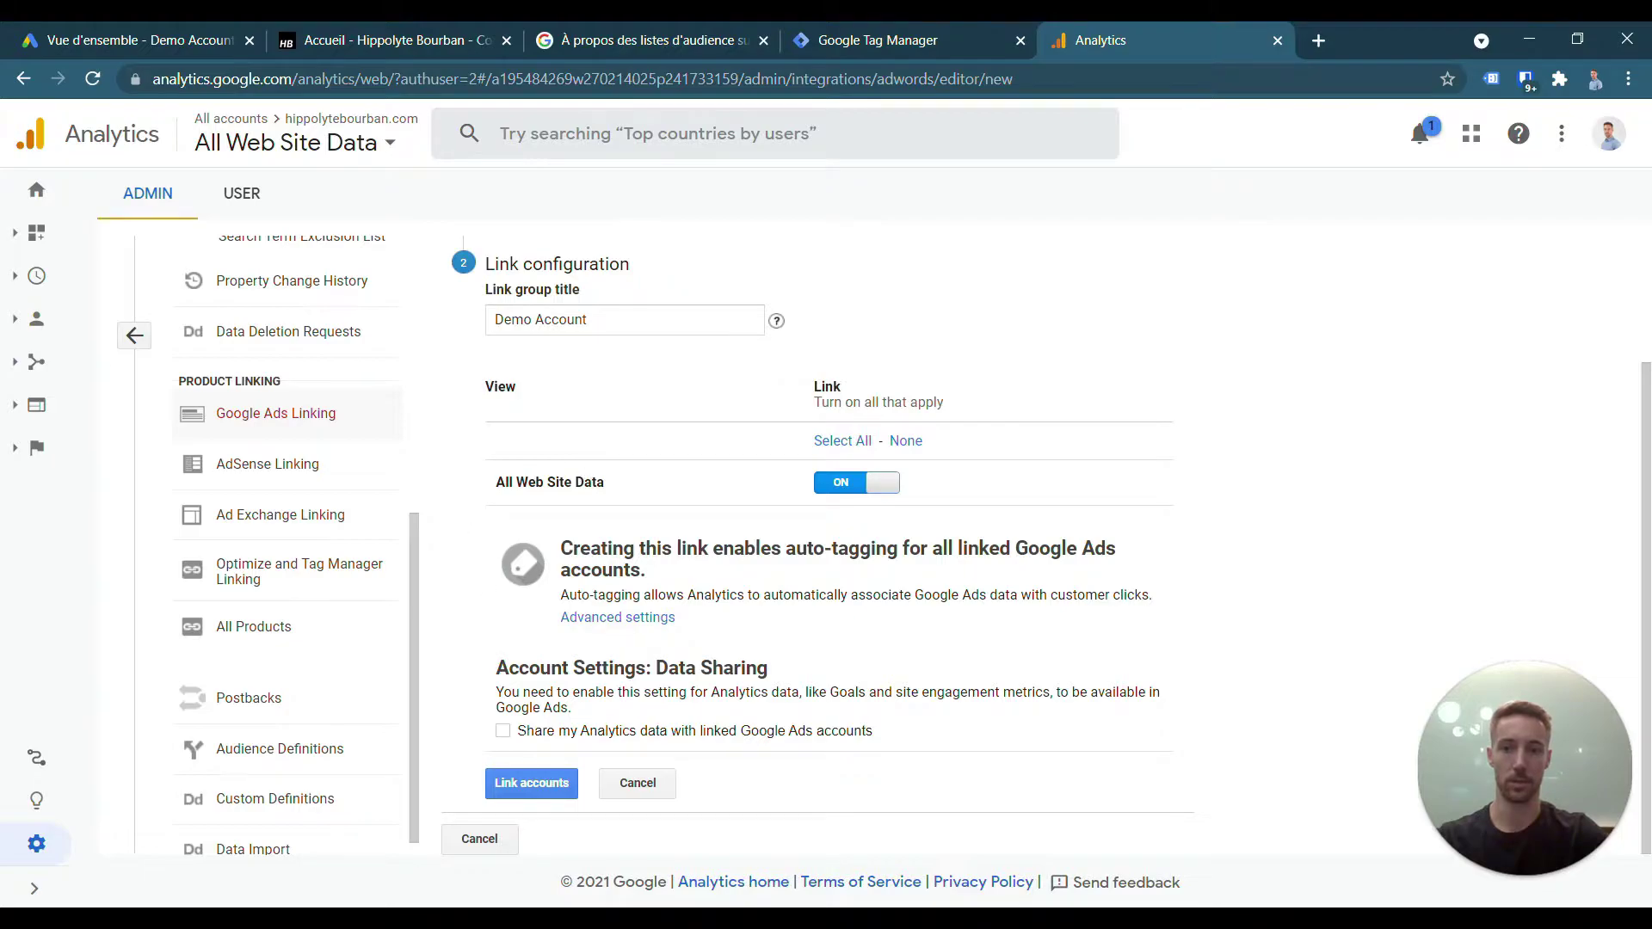
pyautogui.click(548, 788)
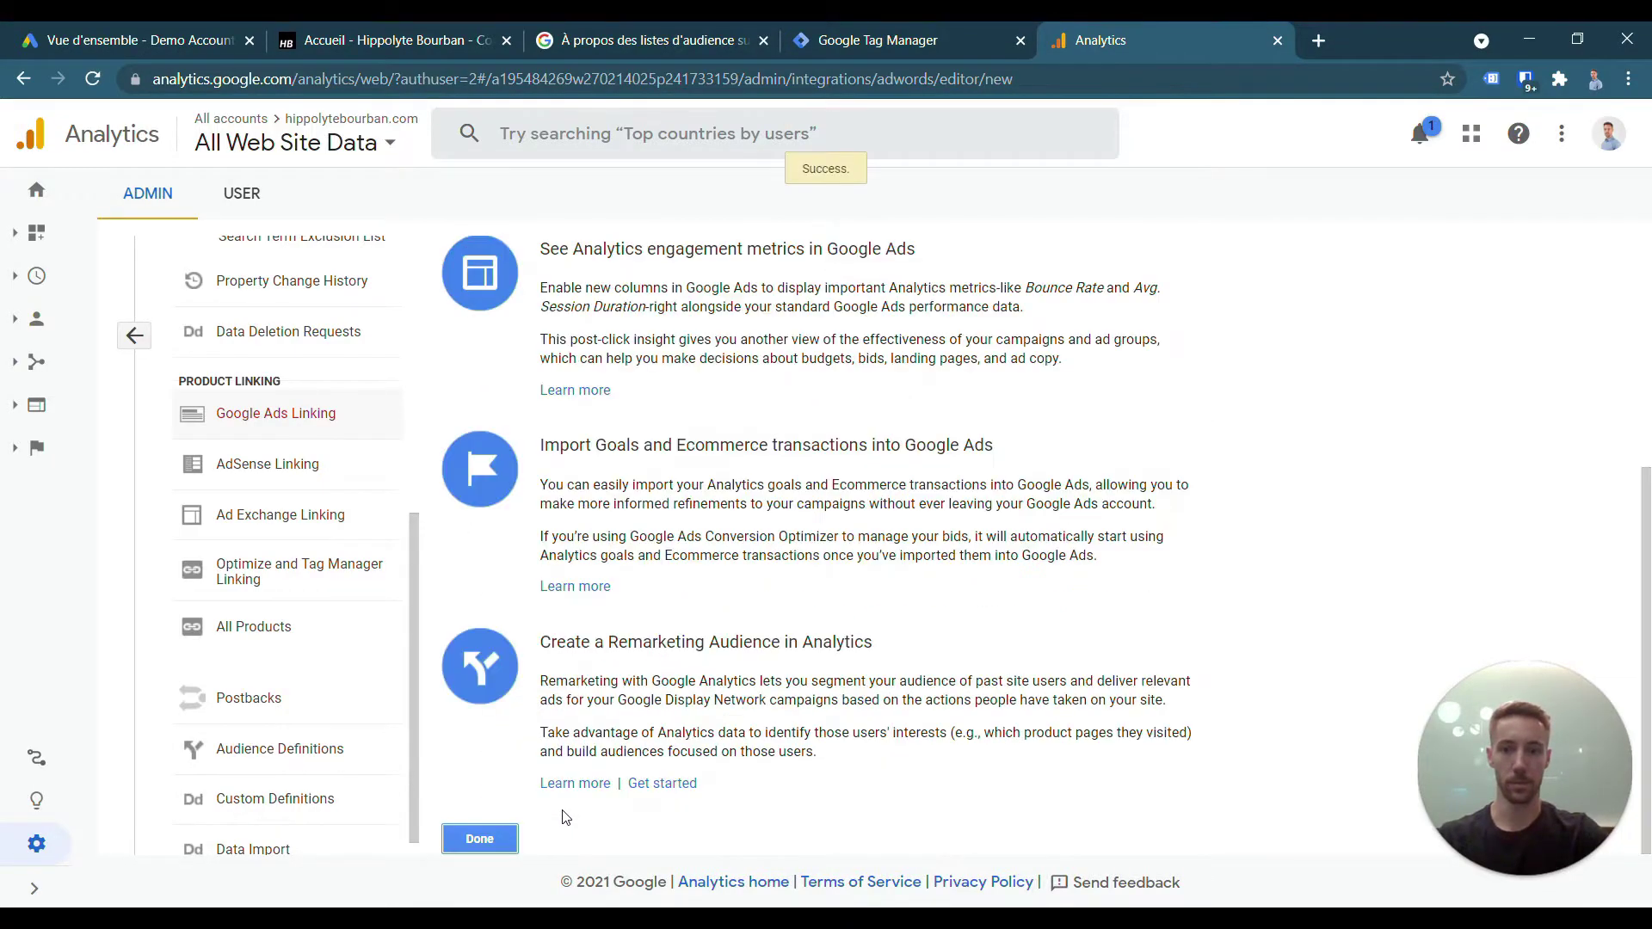
pyautogui.click(475, 841)
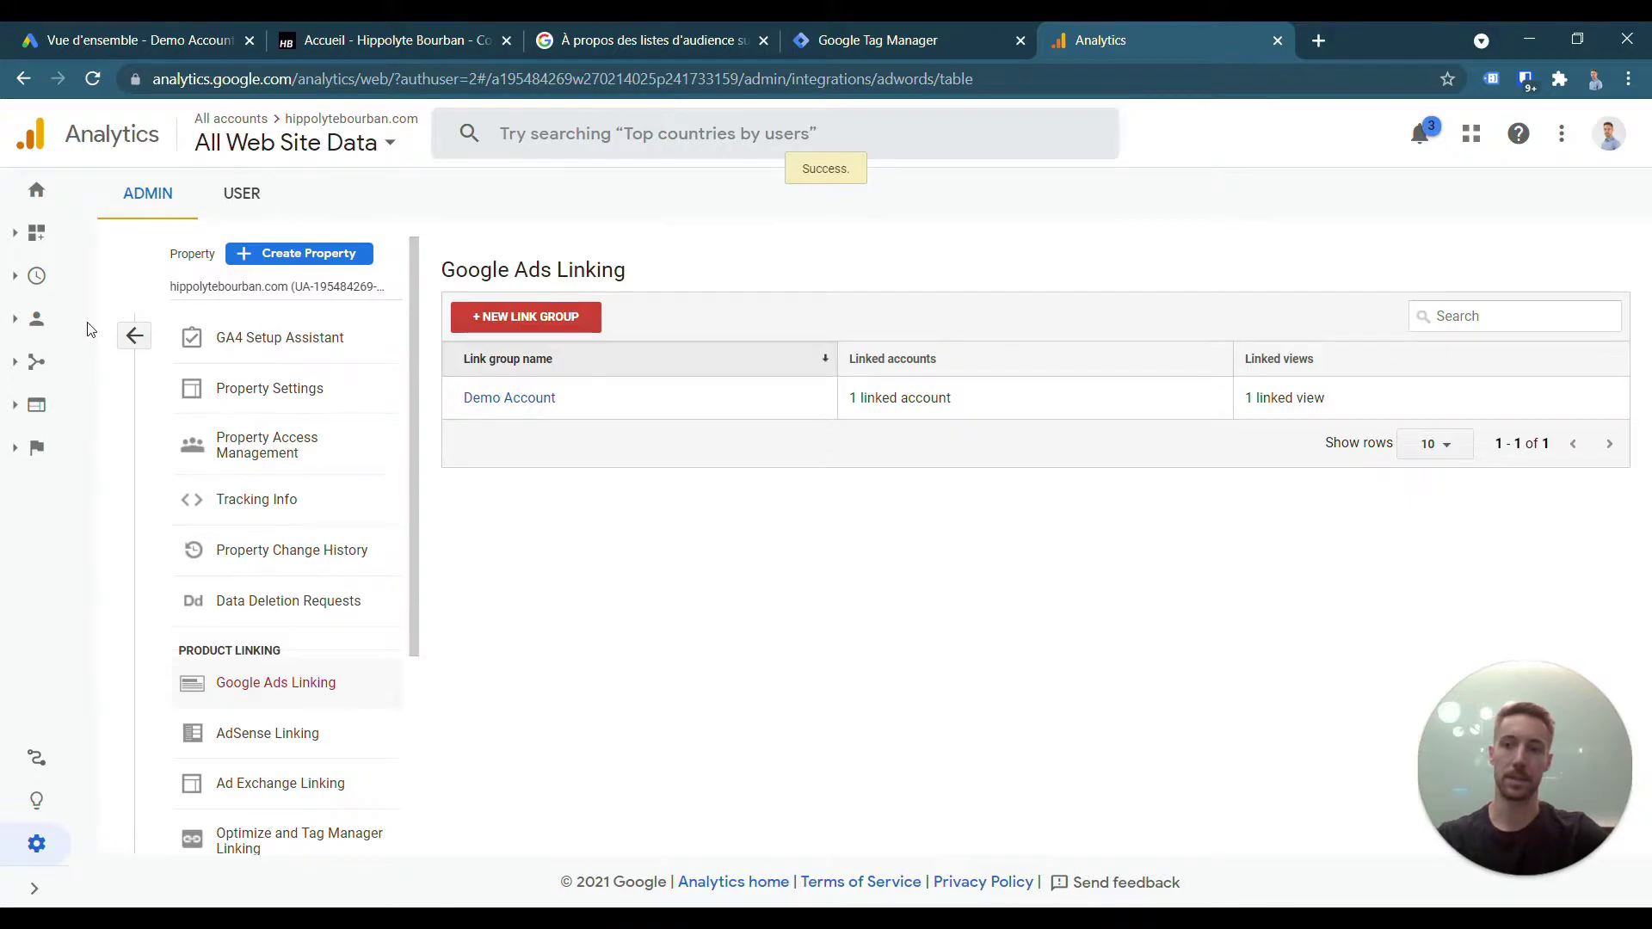
# - Open the property's Audiences definitions and accept the Enable Remarketing stage for the All Users audience
pyautogui.click(135, 337)
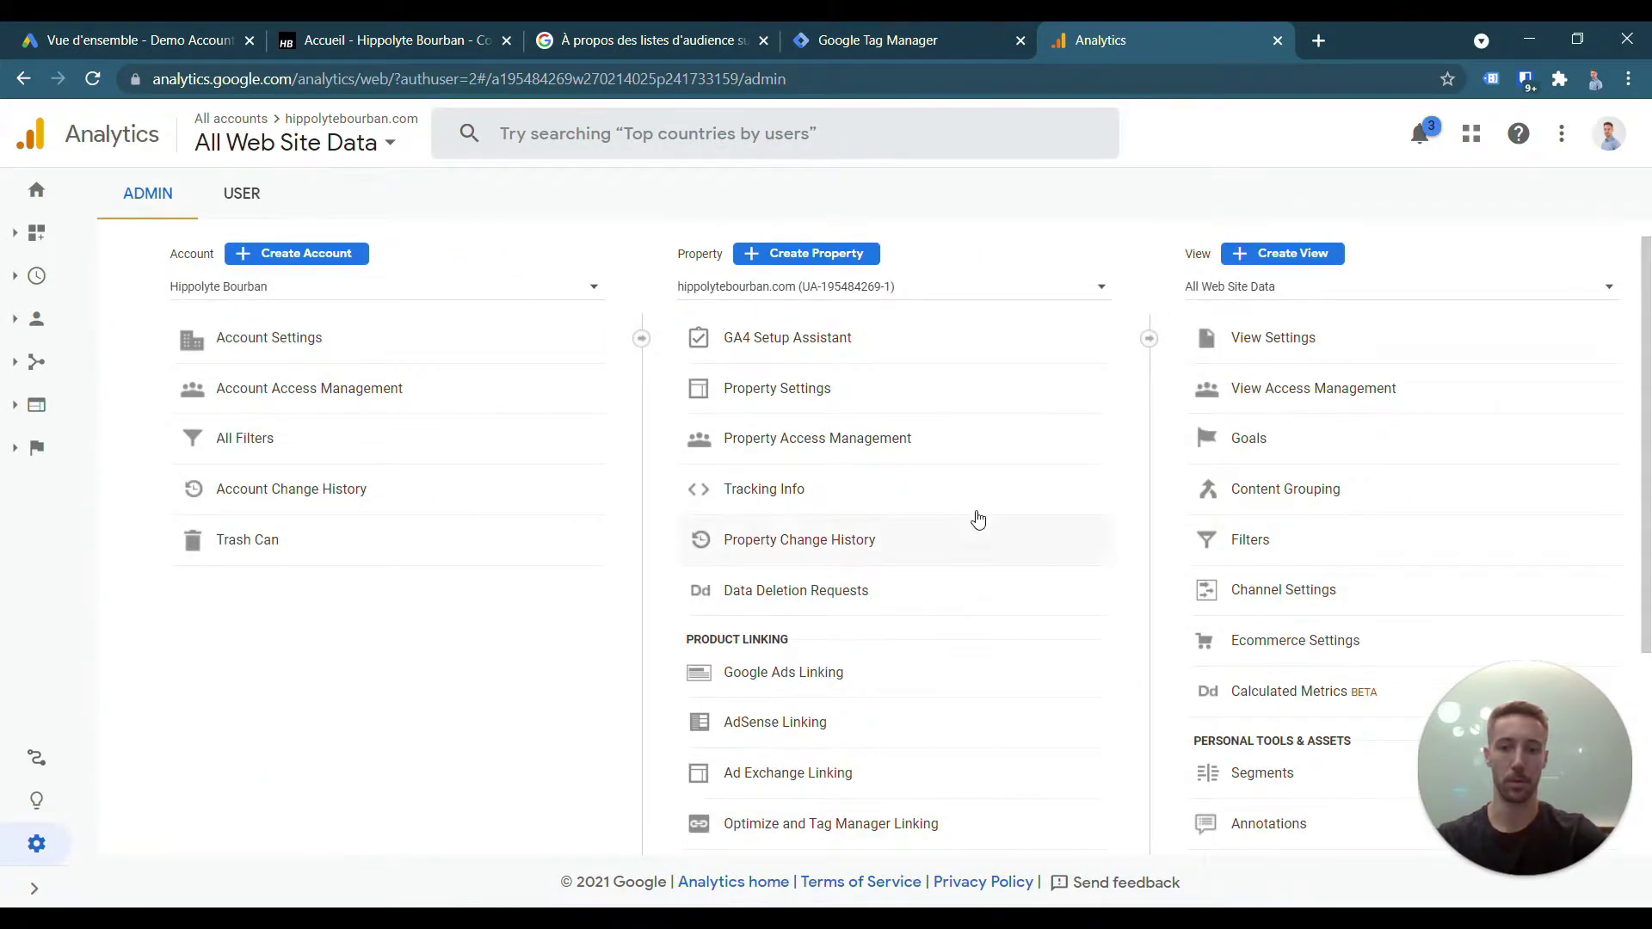
pyautogui.scroll(-3, 915, 516)
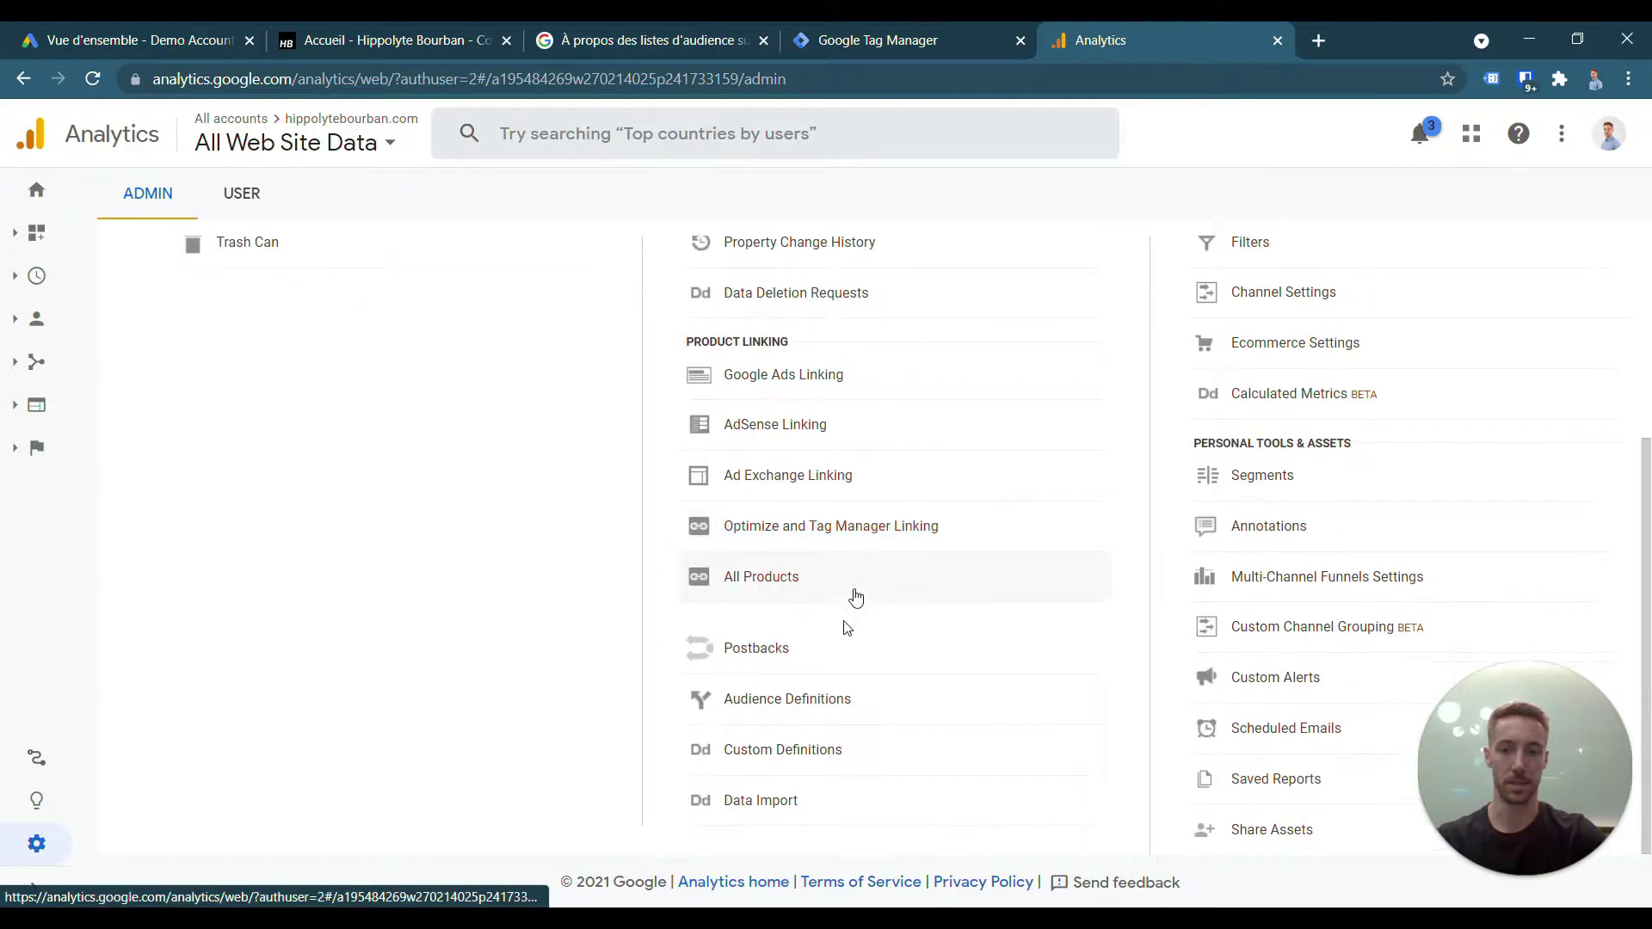
pyautogui.click(770, 703)
pyautogui.click(772, 742)
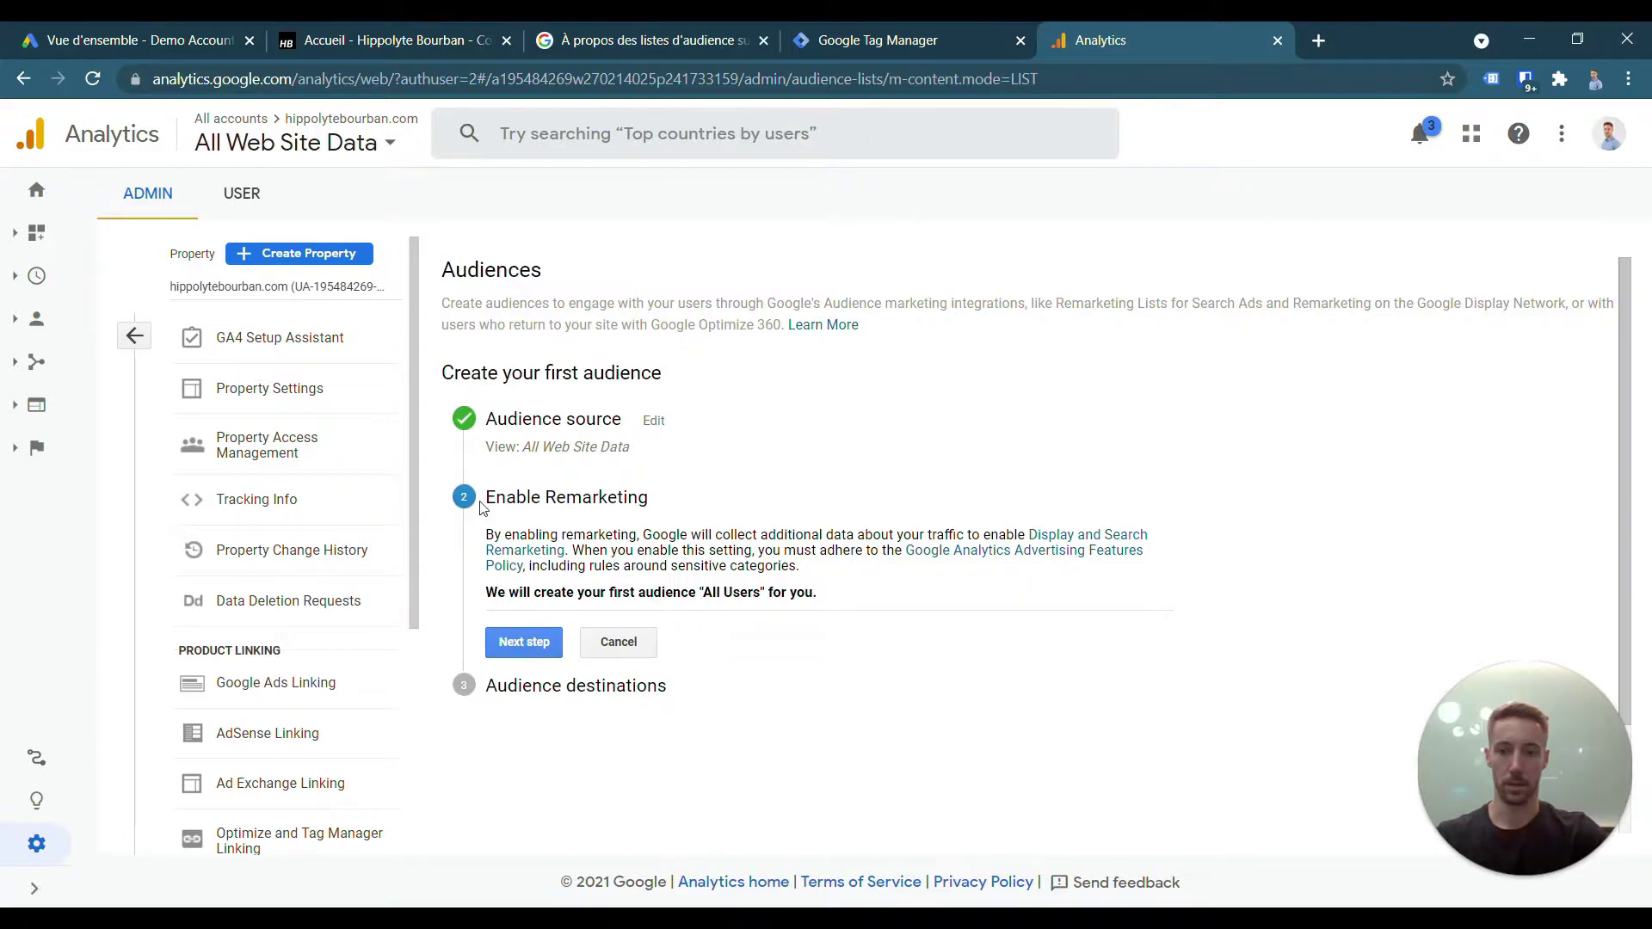
pyautogui.click(536, 653)
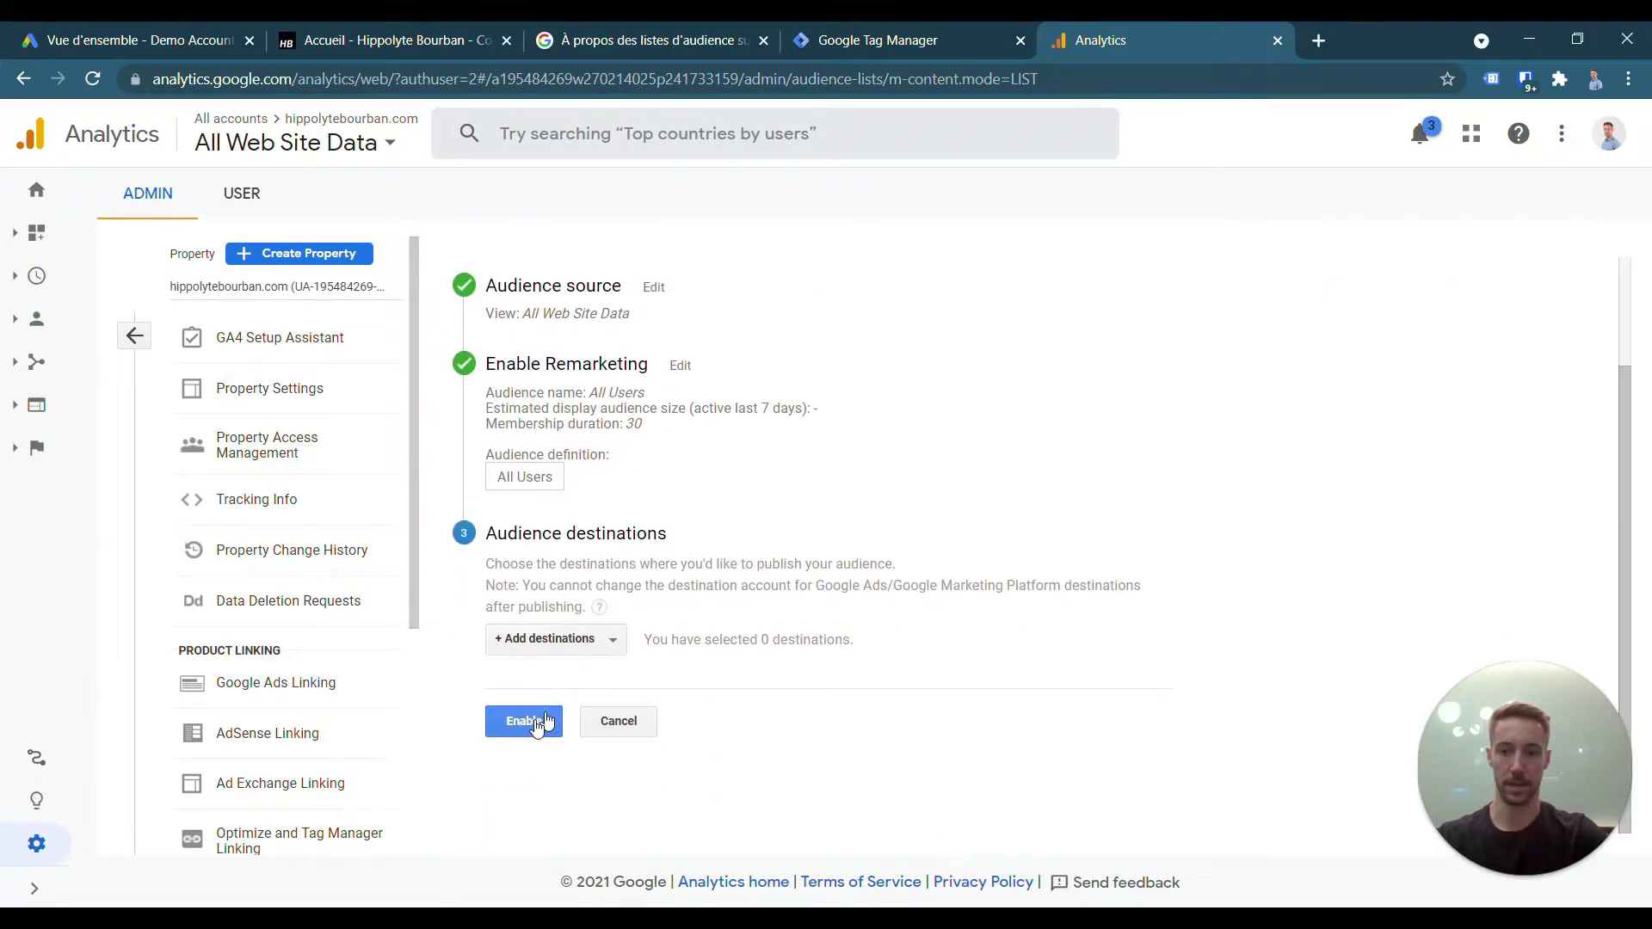
# - Add the Google Ads Demo Account and the Analytics property as destinations of the All Users audience and enable it
pyautogui.click(535, 639)
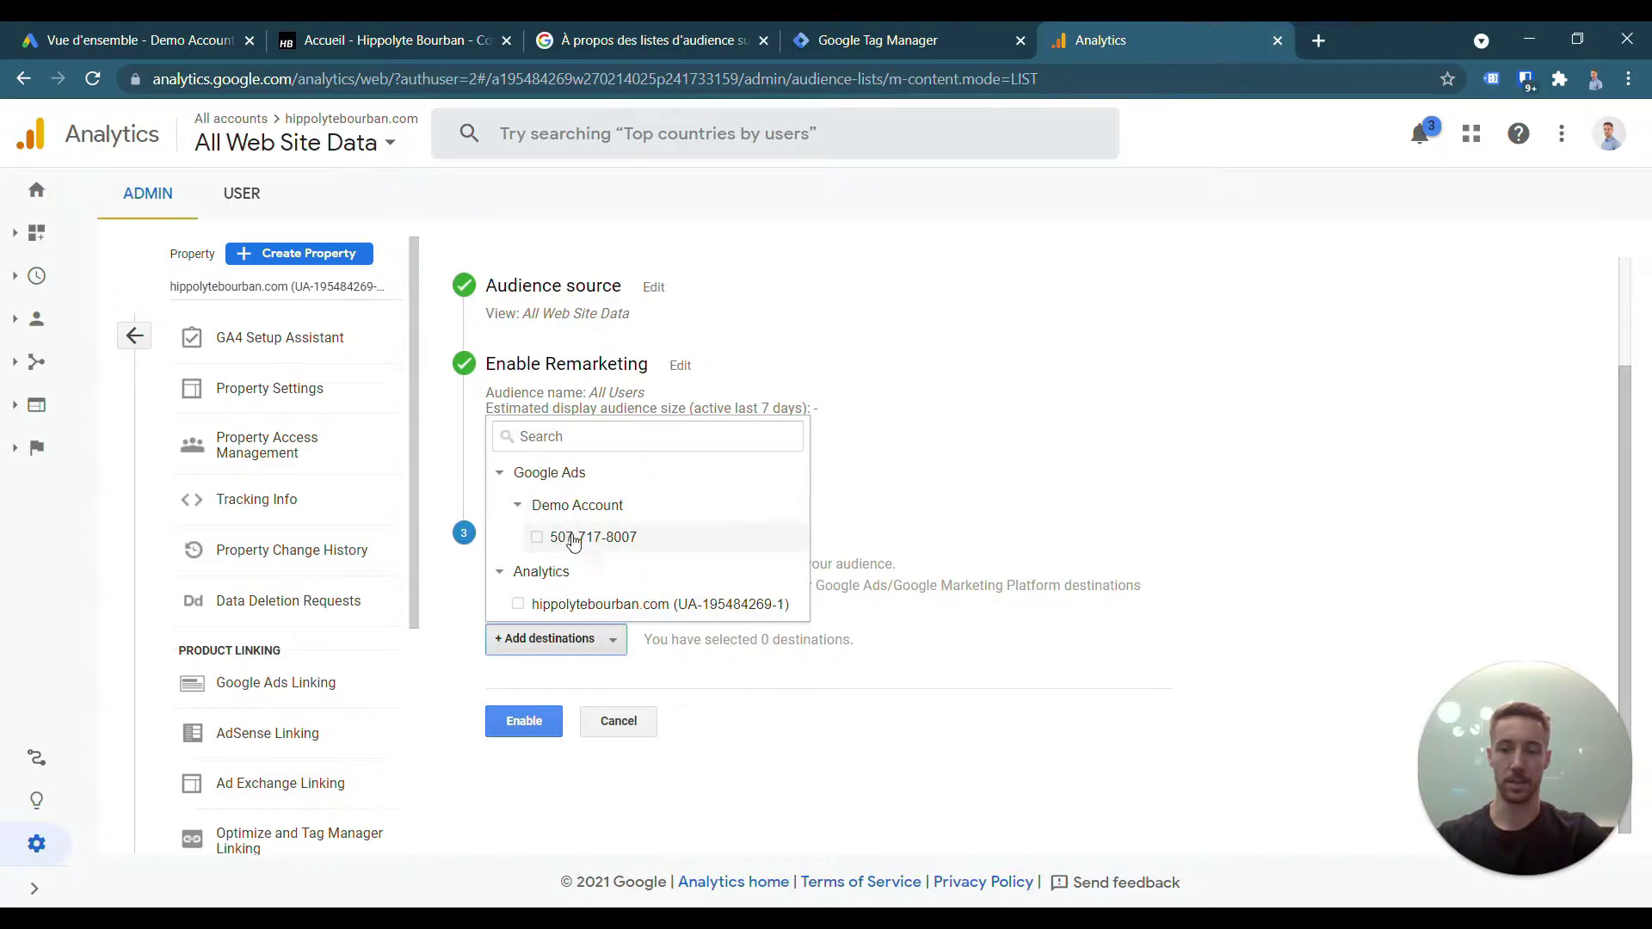
pyautogui.click(546, 542)
pyautogui.click(520, 603)
pyautogui.scroll(-2, 608, 631)
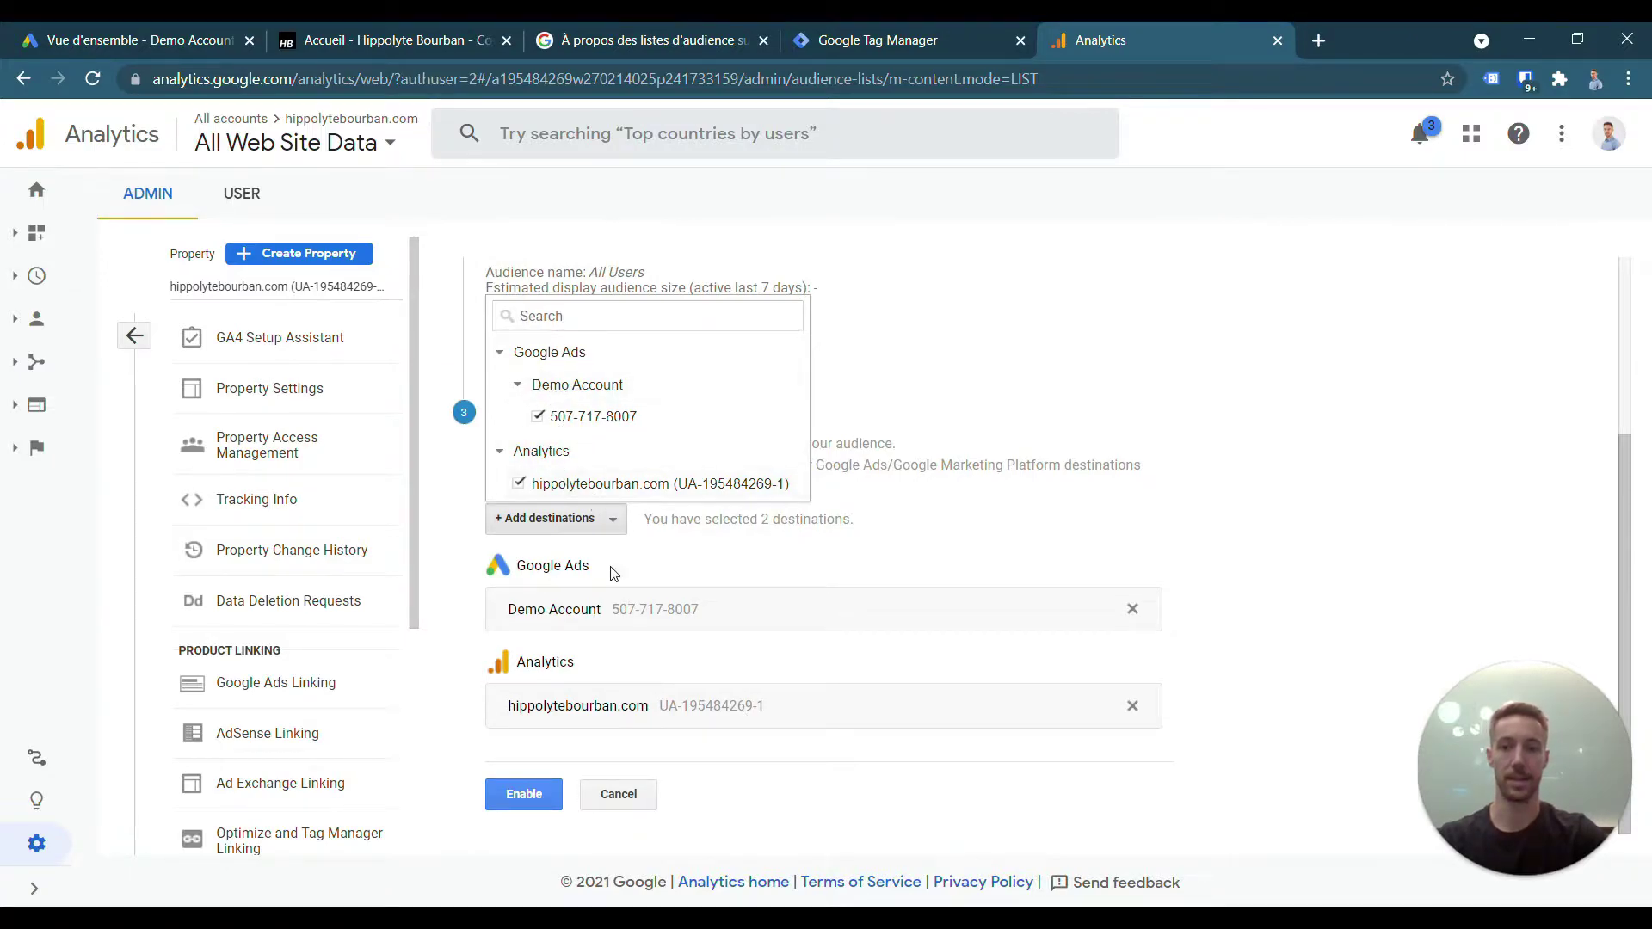
pyautogui.click(537, 791)
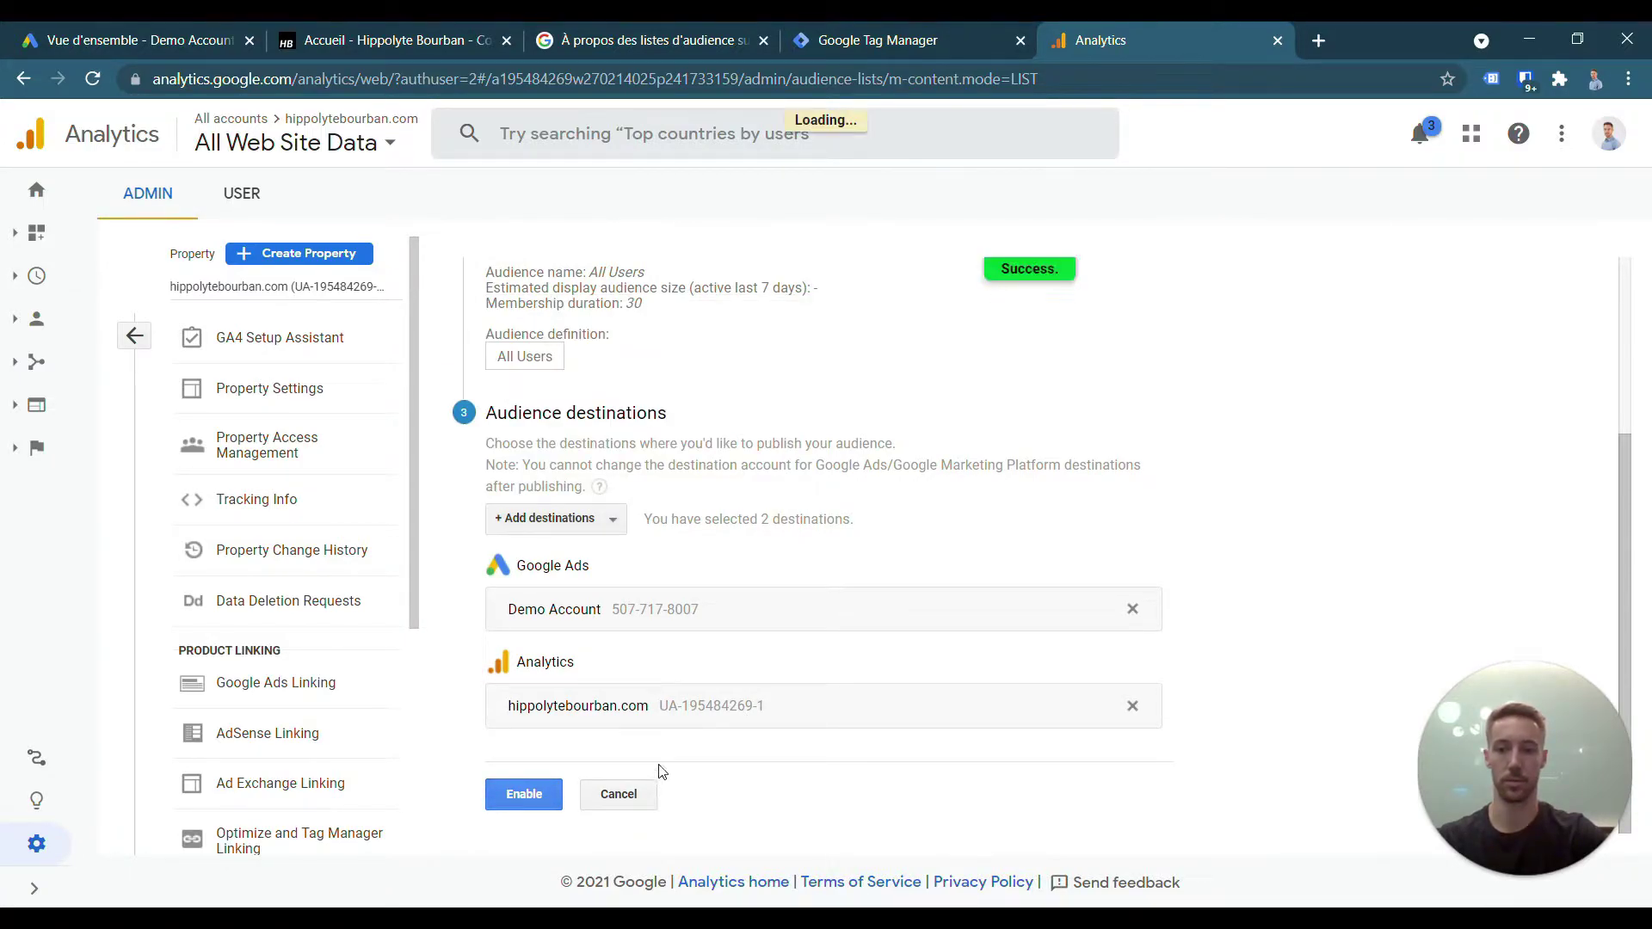
pyautogui.click(573, 634)
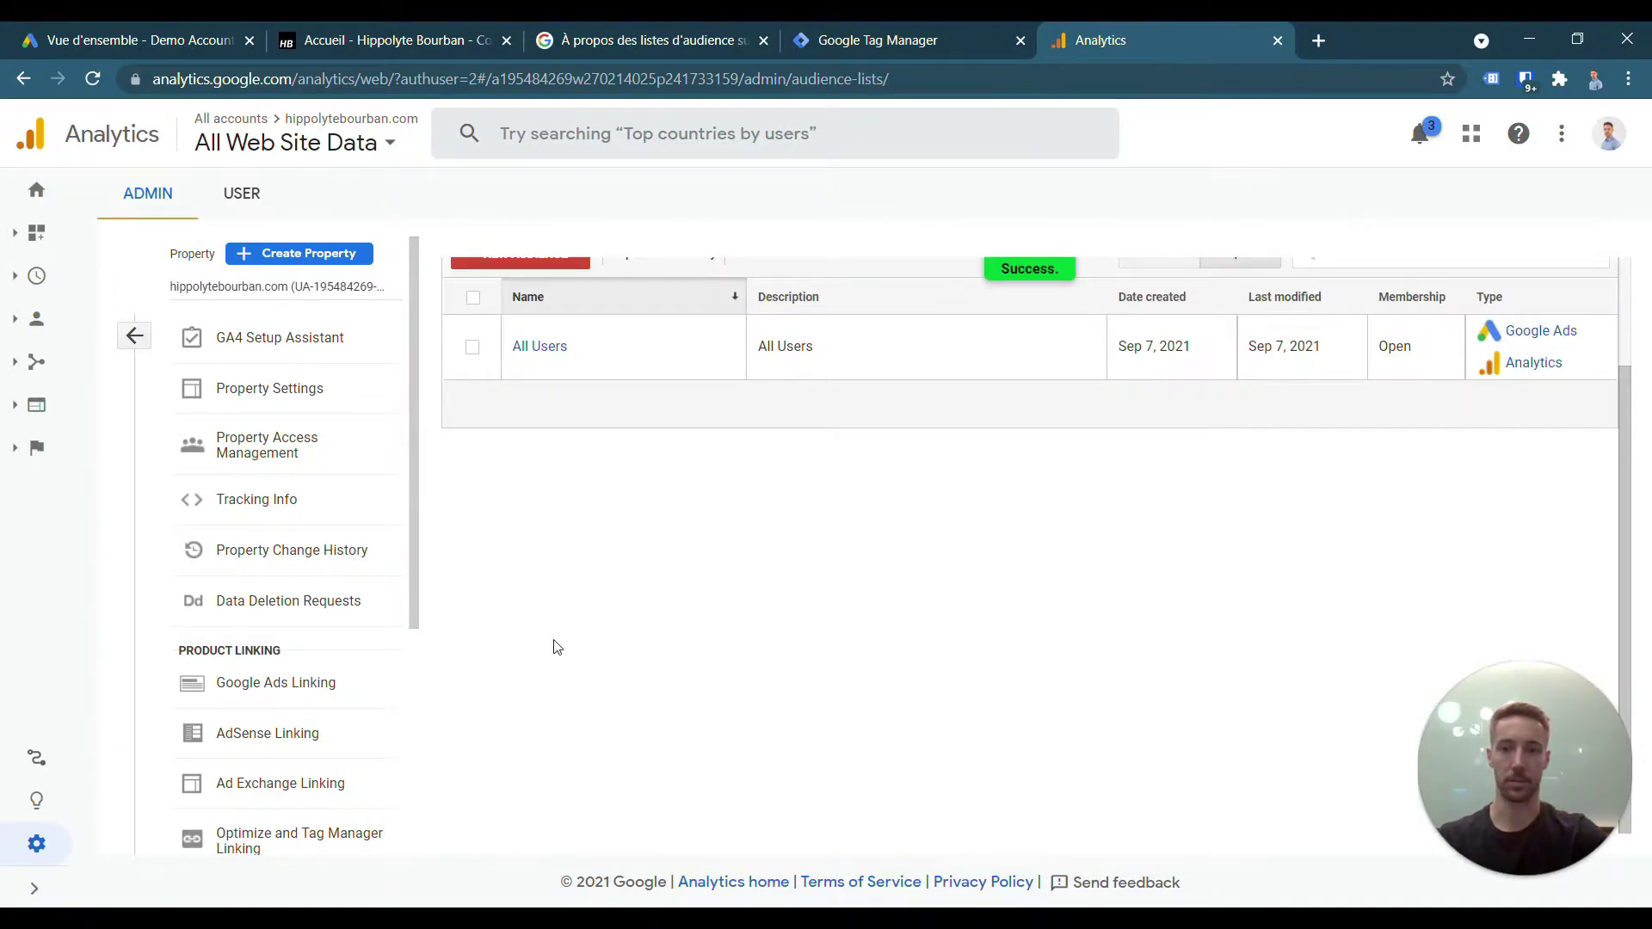
# - Define a new All Users audience with a 540-day membership duration, named "HB - Tous les visiteurs - 540 jours"
pyautogui.scroll(2, 560, 654)
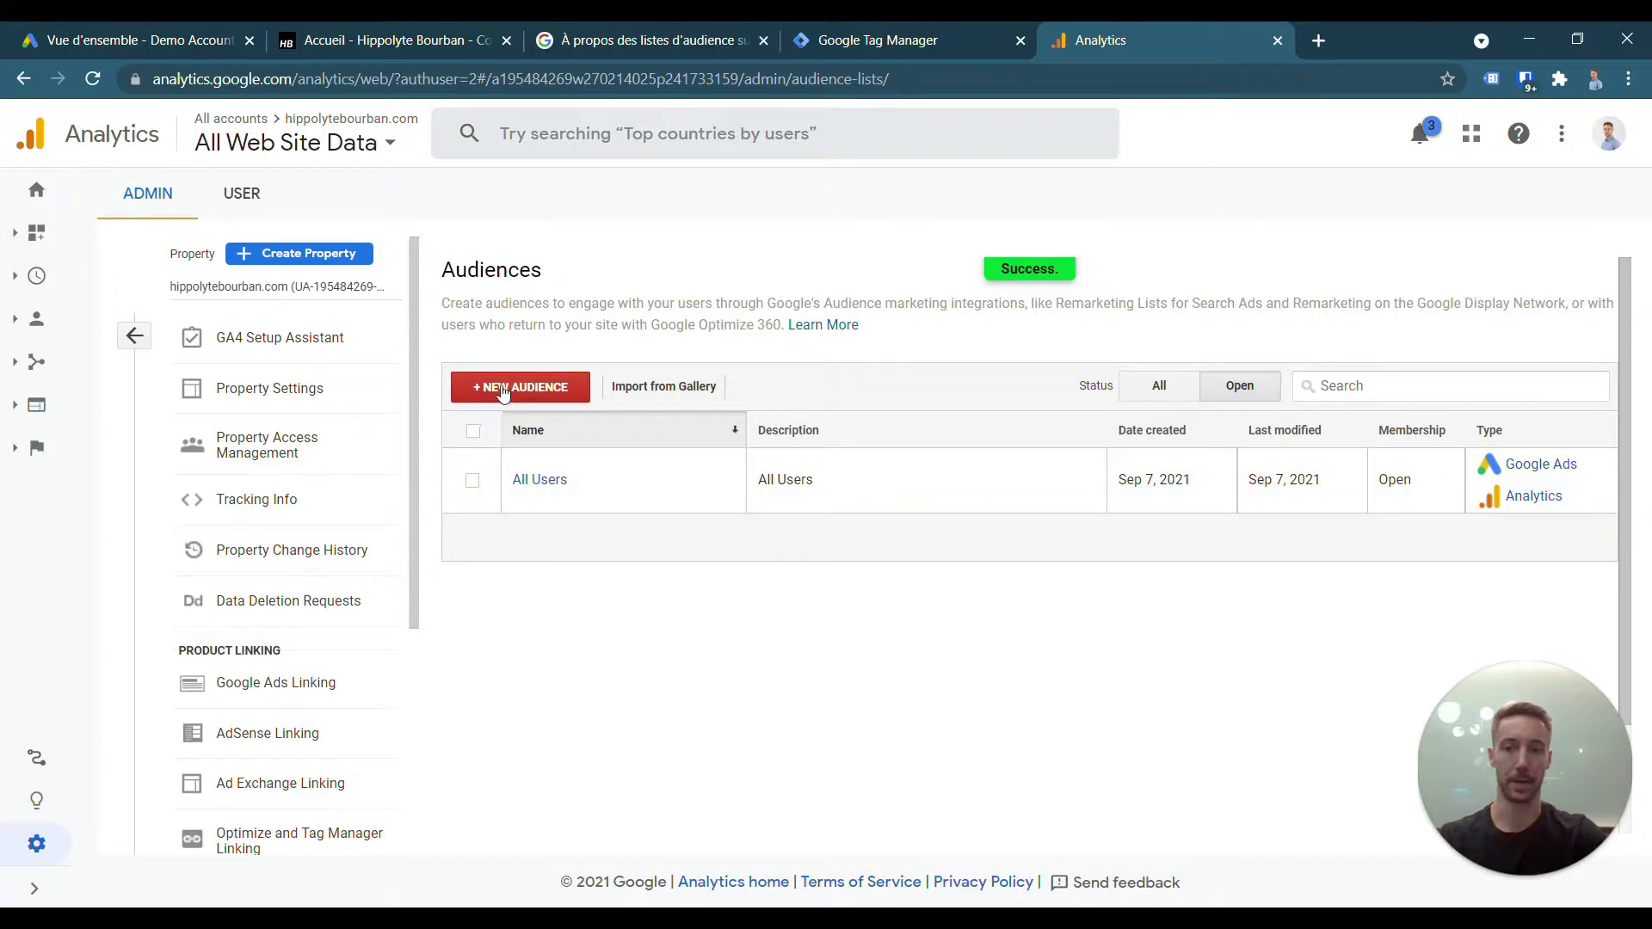
pyautogui.click(509, 392)
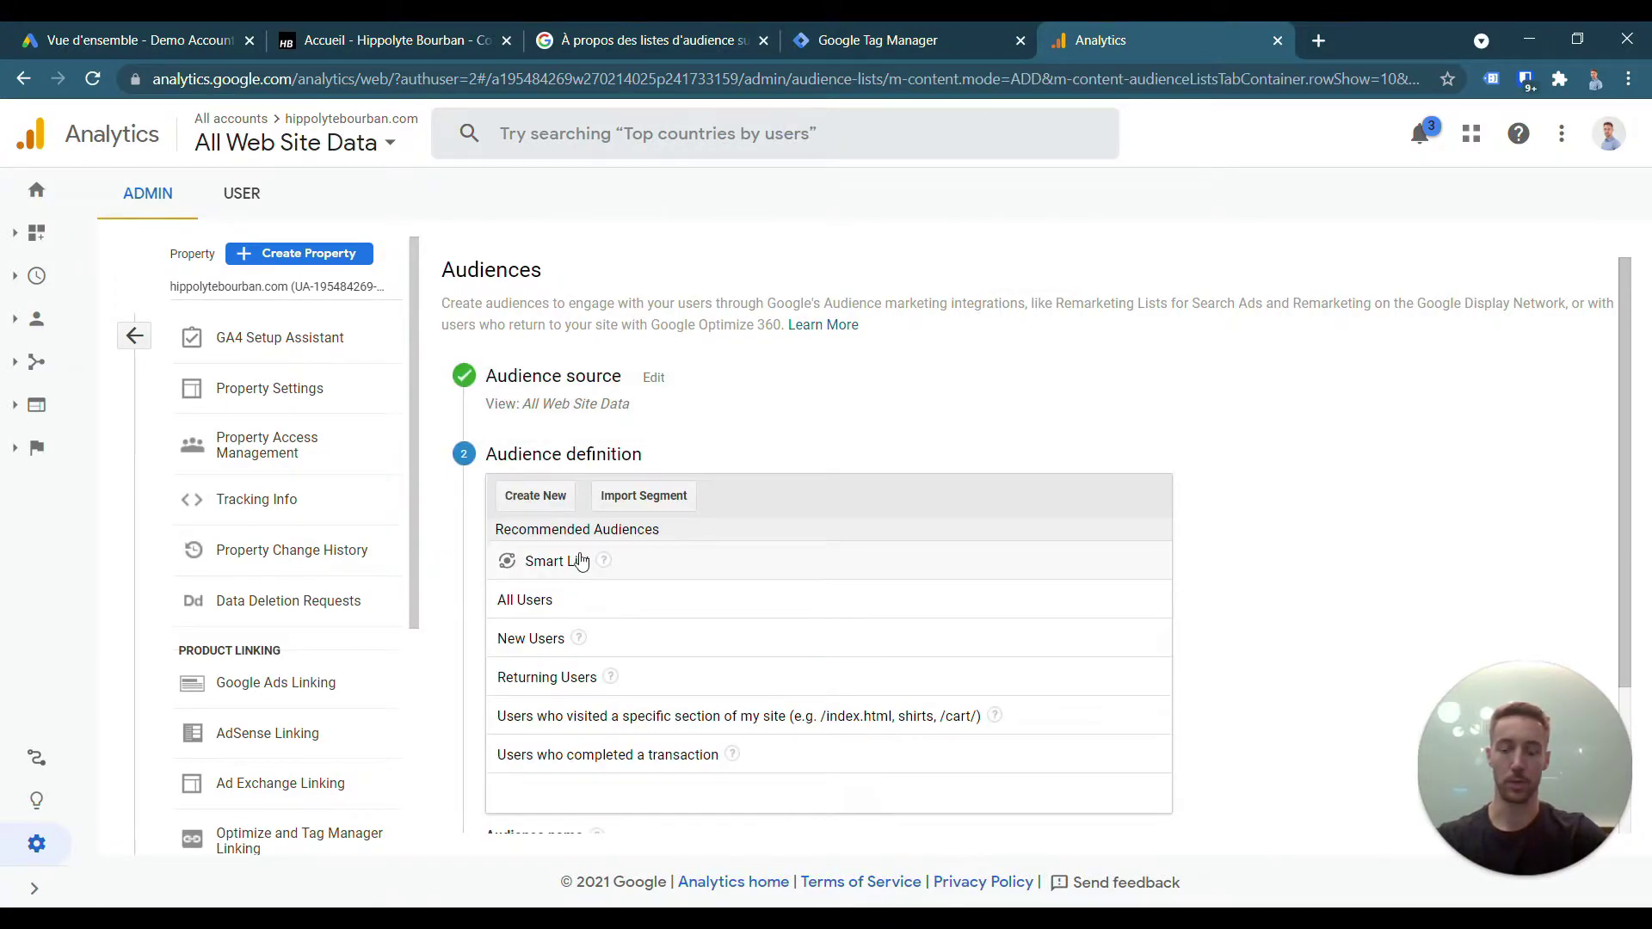
pyautogui.click(600, 612)
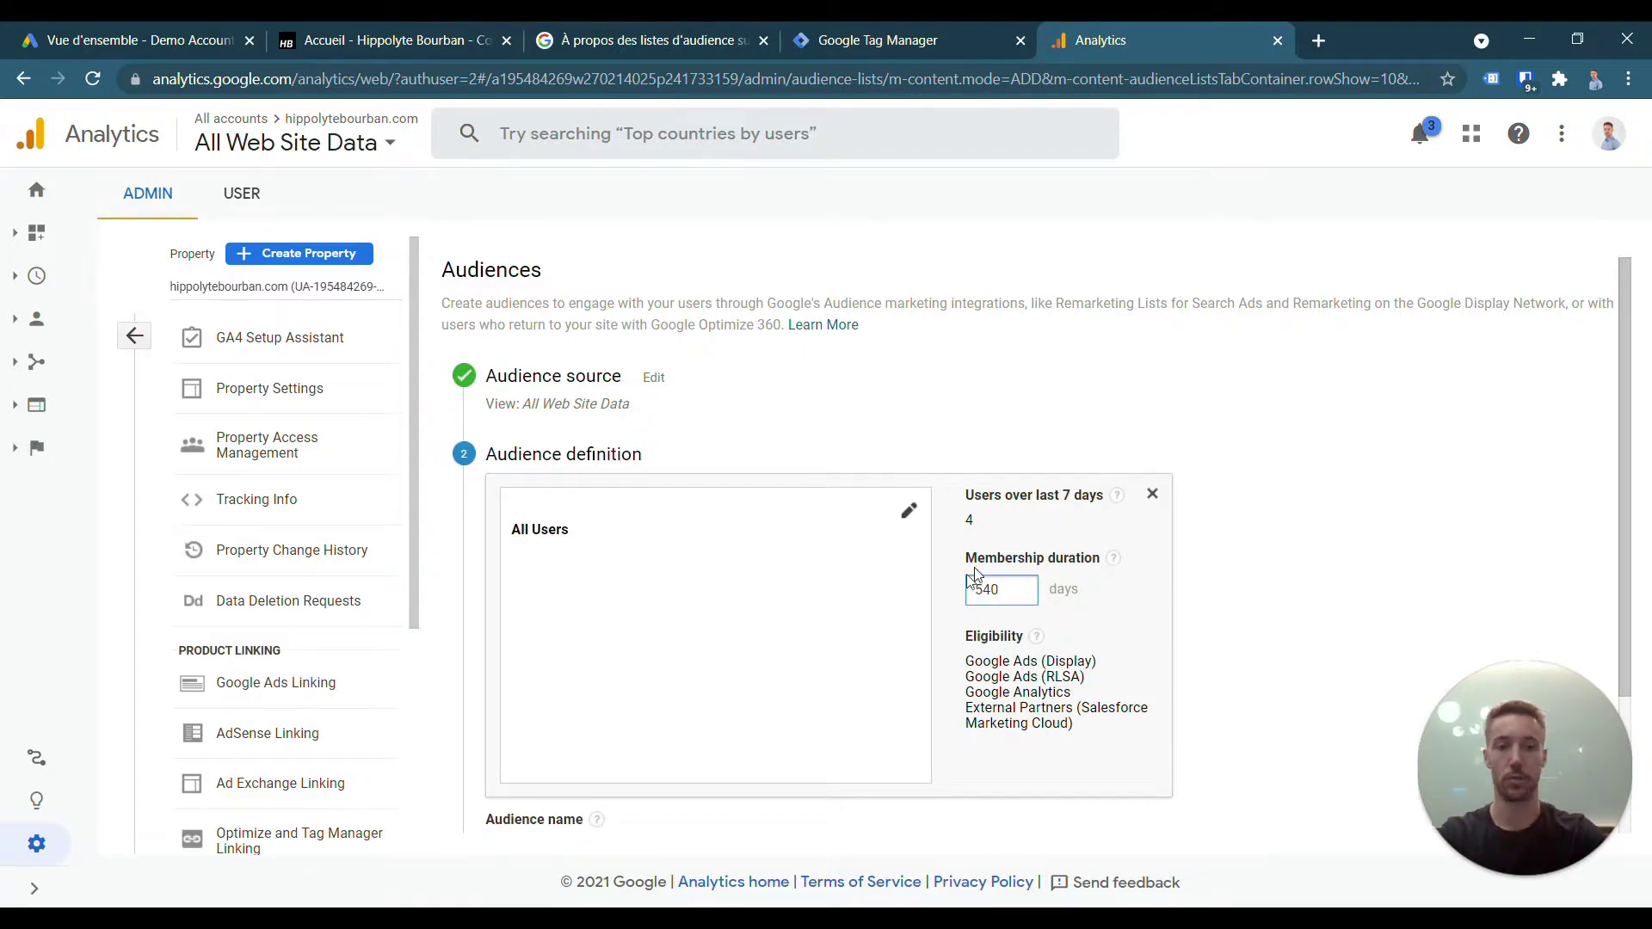
pyautogui.scroll(-1, 689, 483)
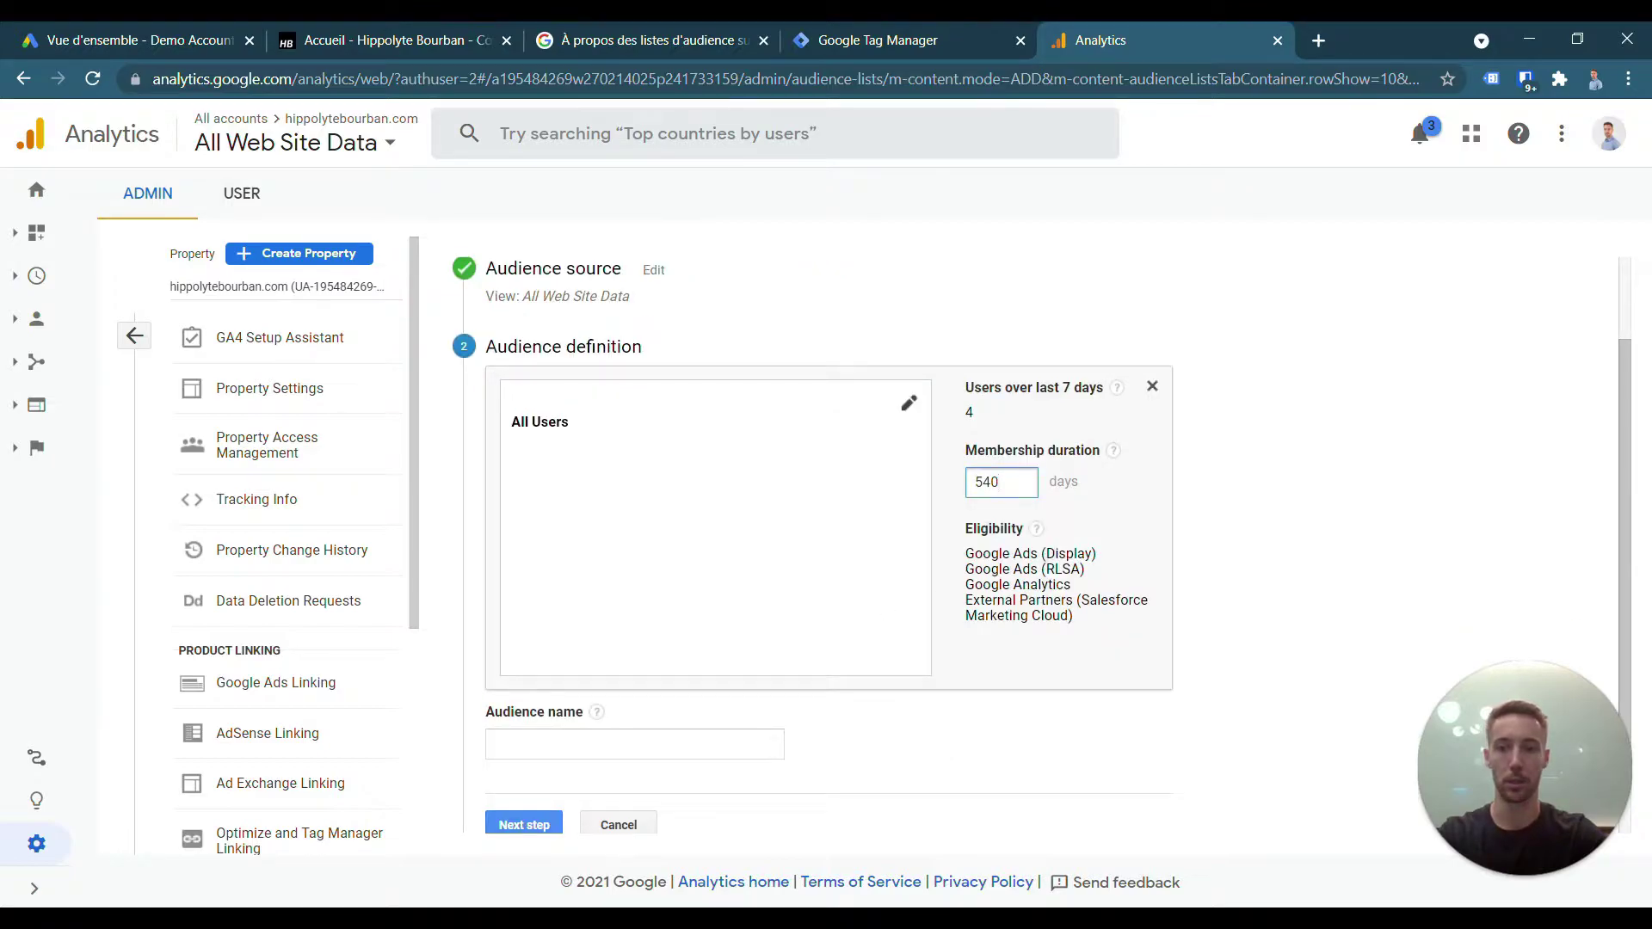
pyautogui.click(634, 744)
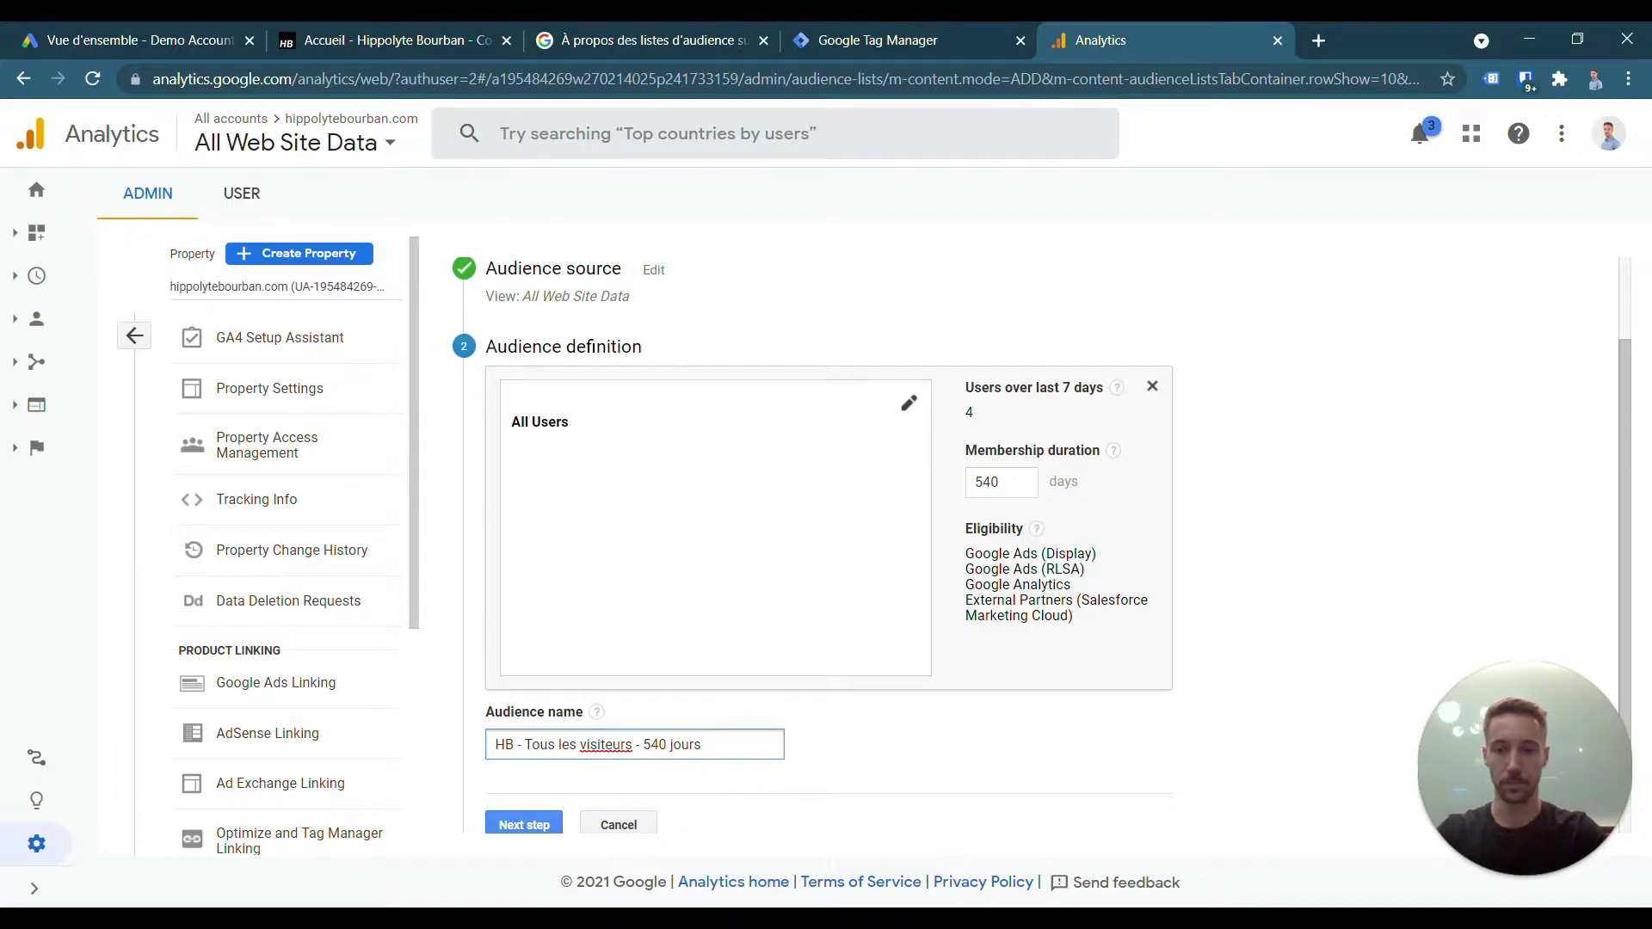
pyautogui.scroll(-1, 517, 757)
pyautogui.click(518, 754)
# - Add the Google Ads Demo Account and the Analytics property as destinations of the 540-day audience and publish it
pyautogui.click(536, 596)
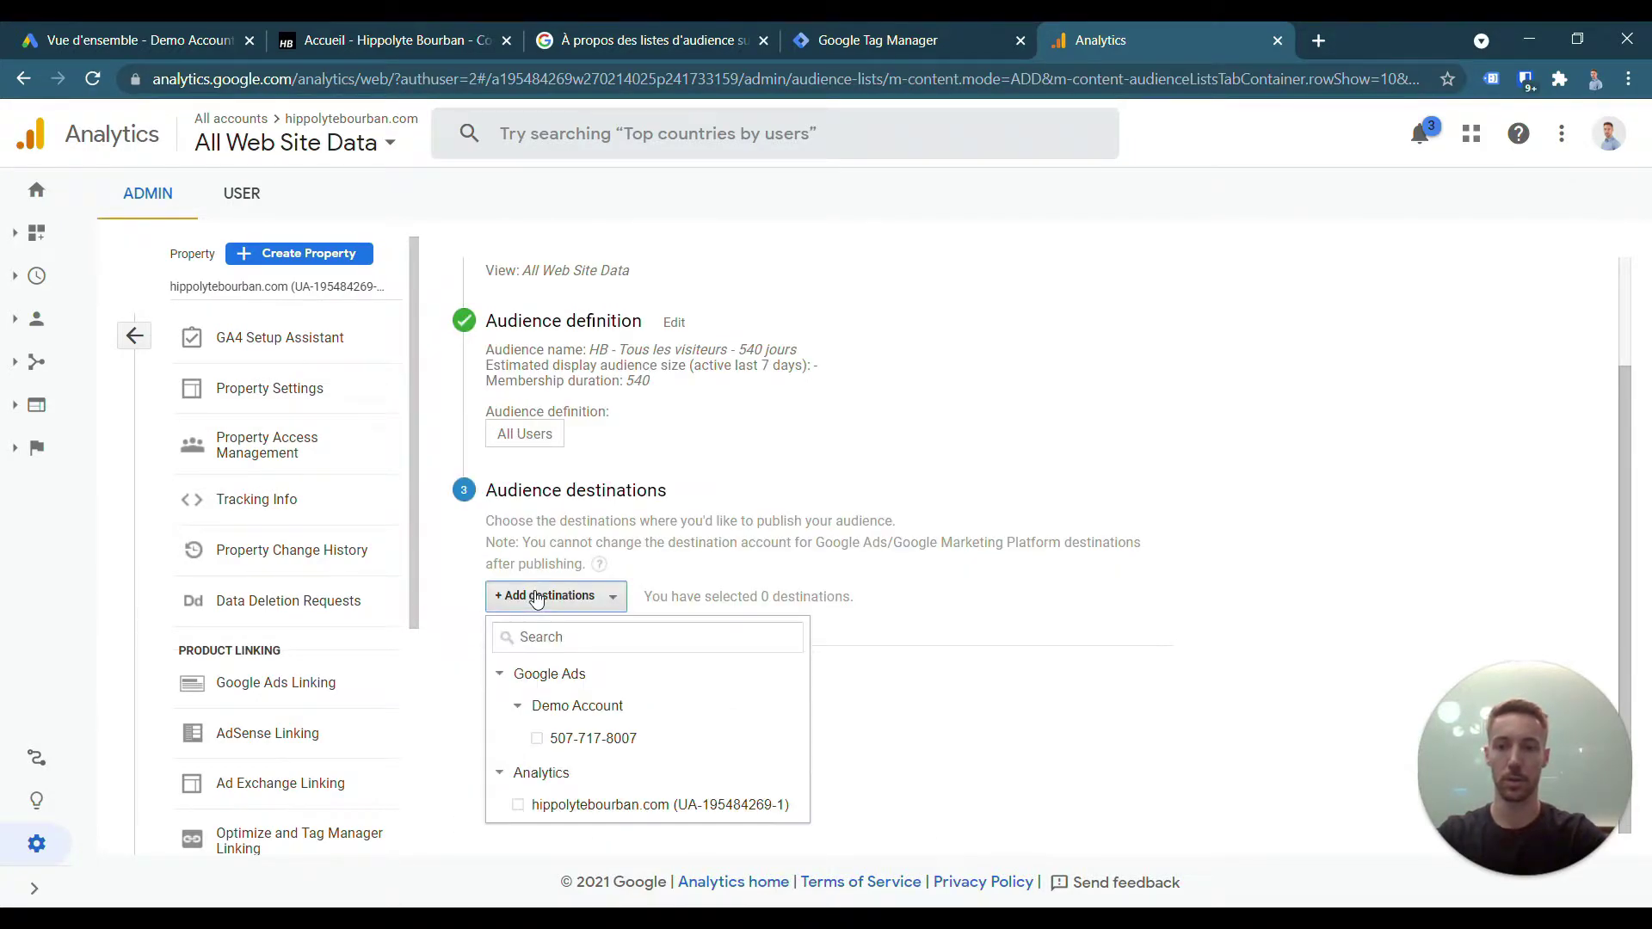
pyautogui.click(544, 738)
pyautogui.click(563, 805)
pyautogui.scroll(-1, 743, 719)
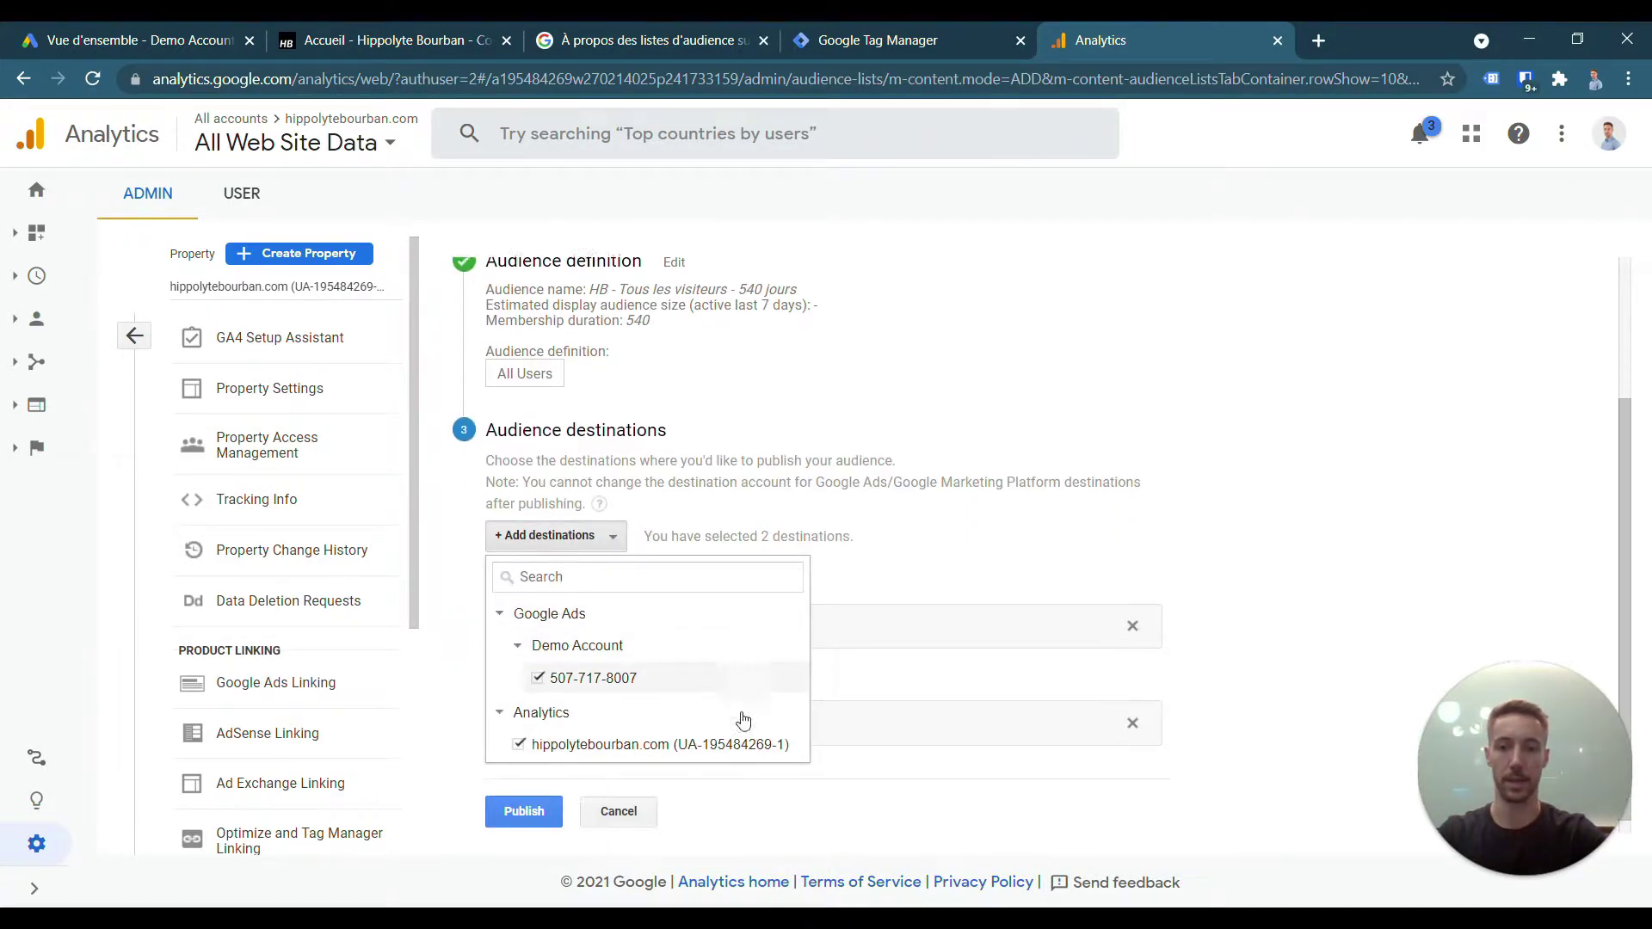
pyautogui.click(766, 599)
pyautogui.click(537, 793)
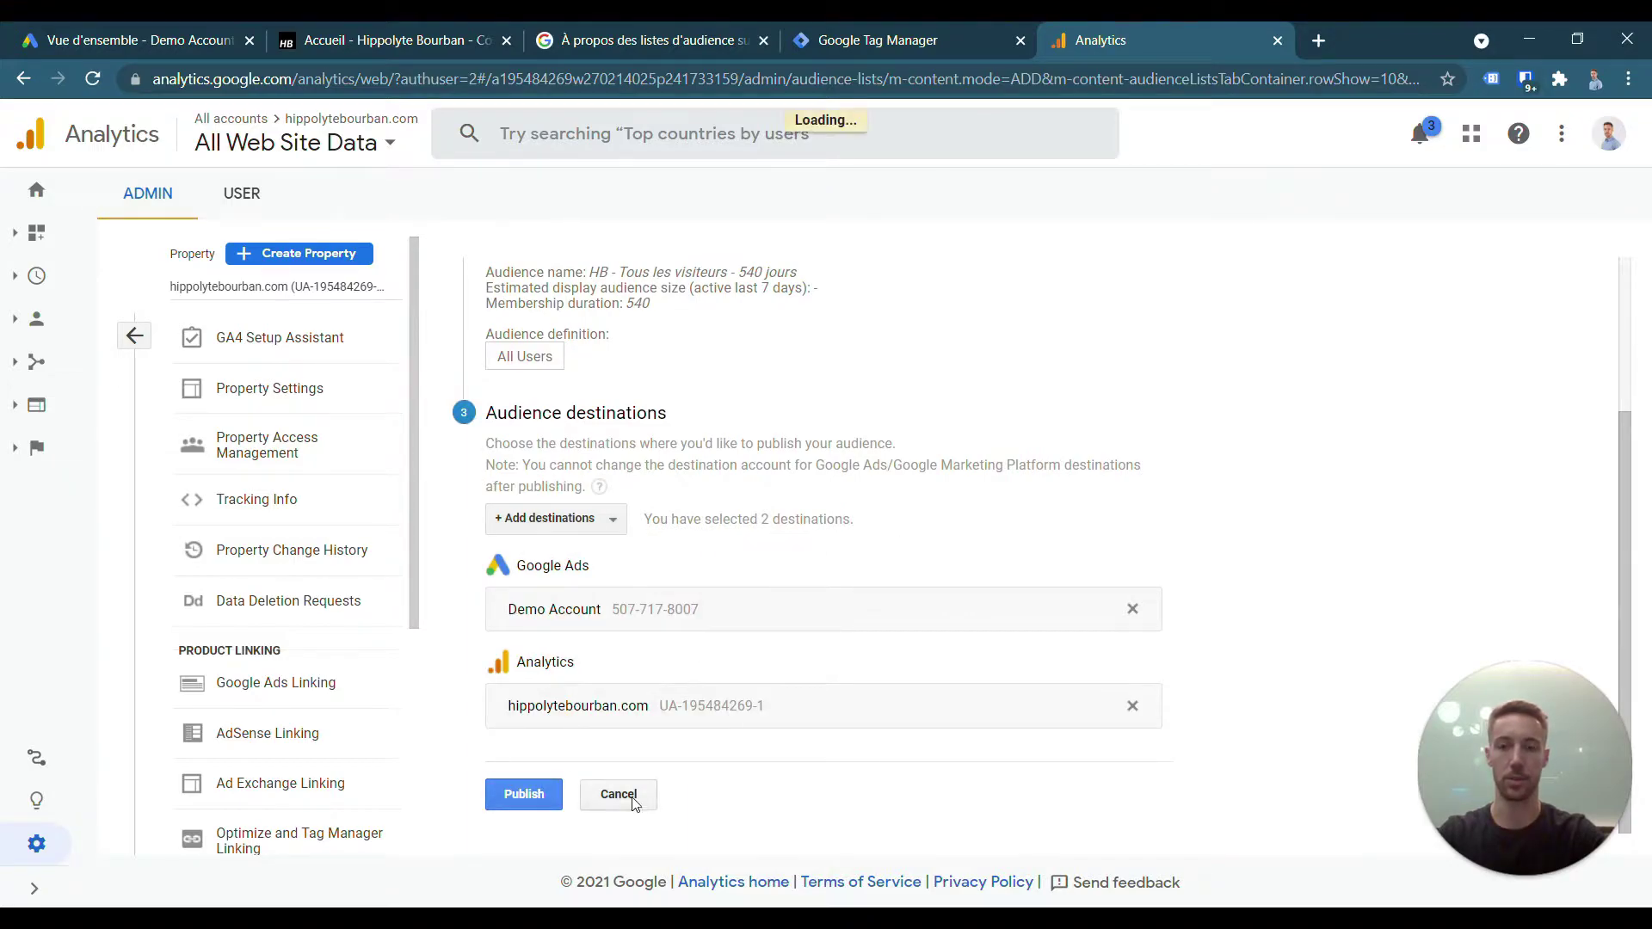
pyautogui.click(590, 680)
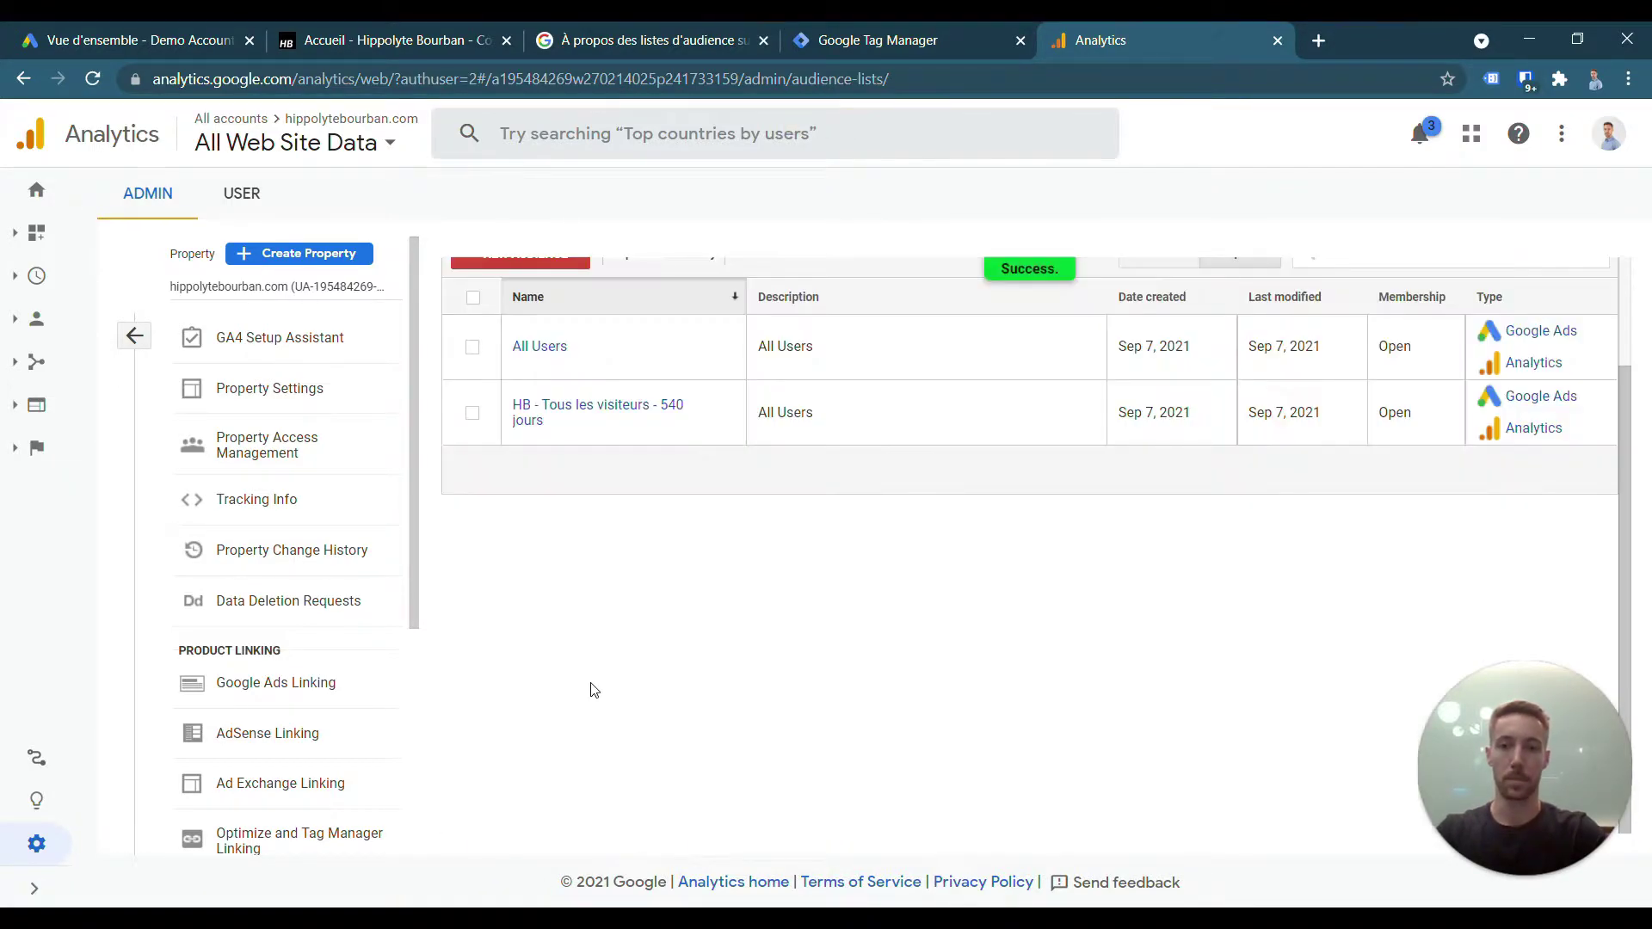
# - Open a new audience form and review the recommended audience definitions
pyautogui.click(521, 391)
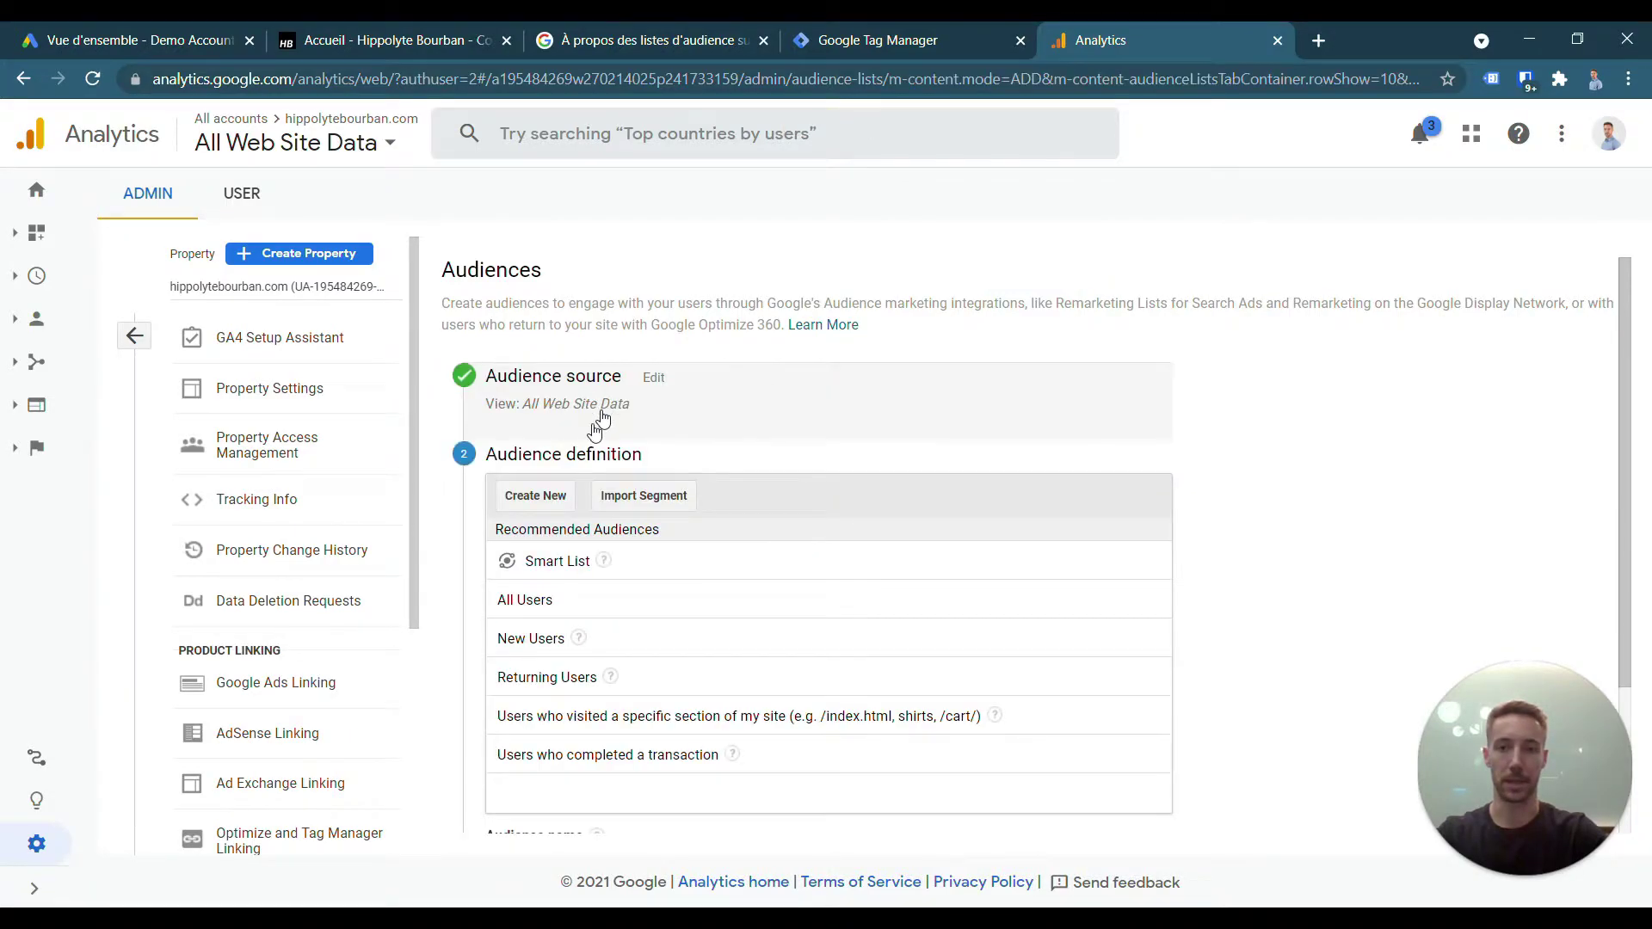
pyautogui.scroll(-2, 579, 448)
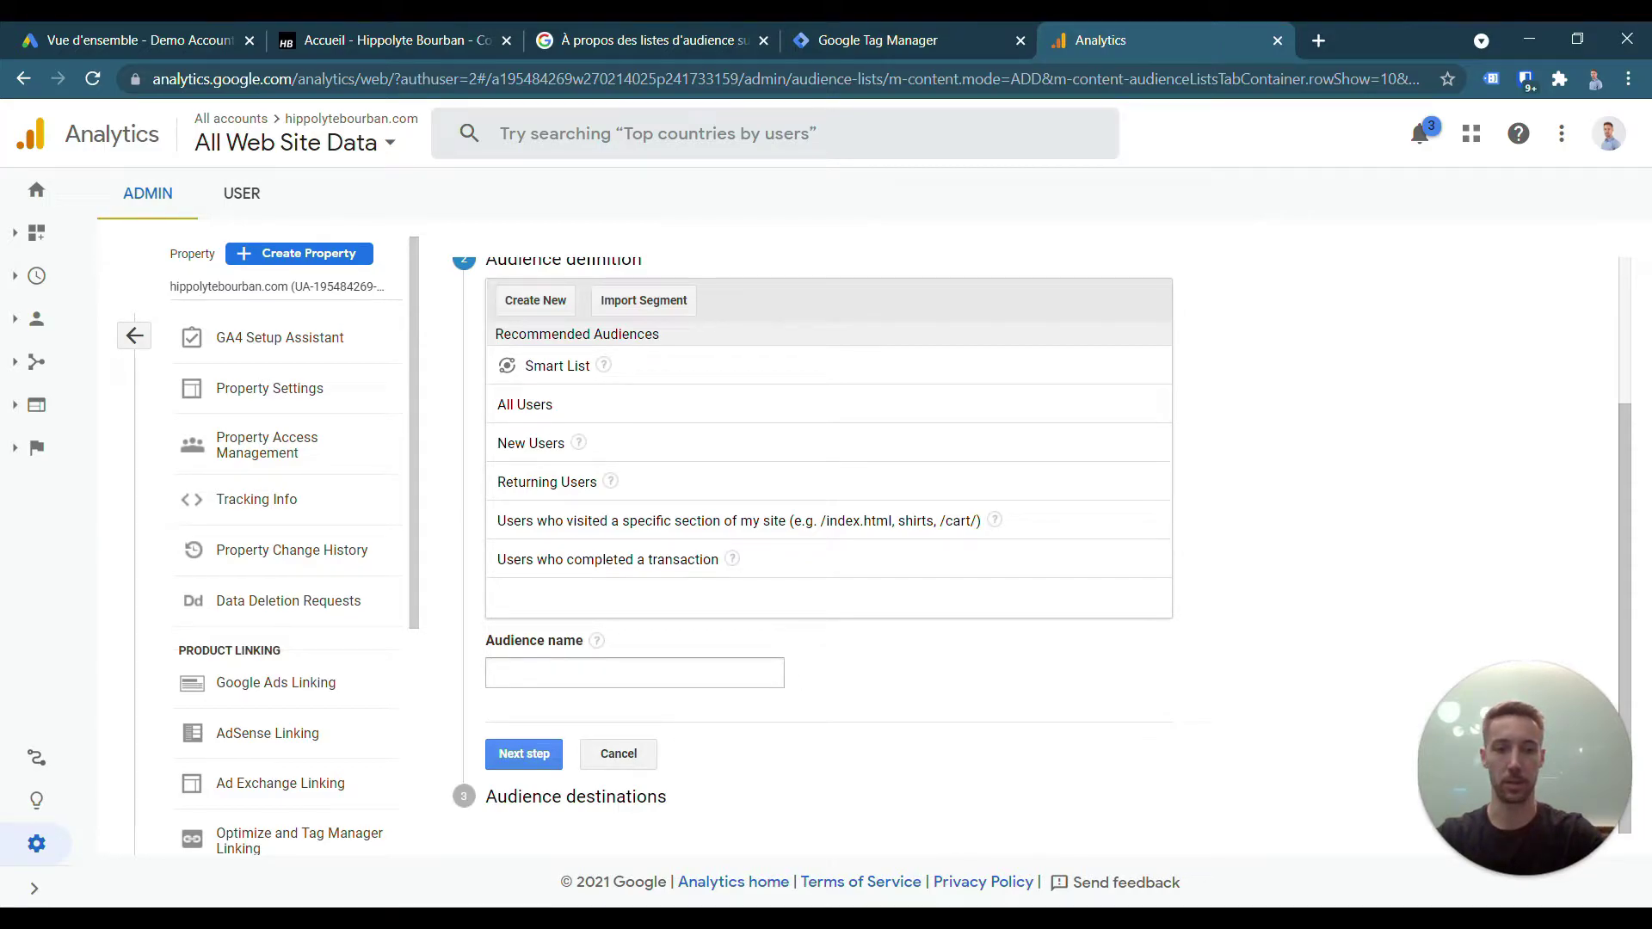
# - Switch to Google Ads and open the audience manager (Gestion des audiences) to view the data segments
pyautogui.click(137, 40)
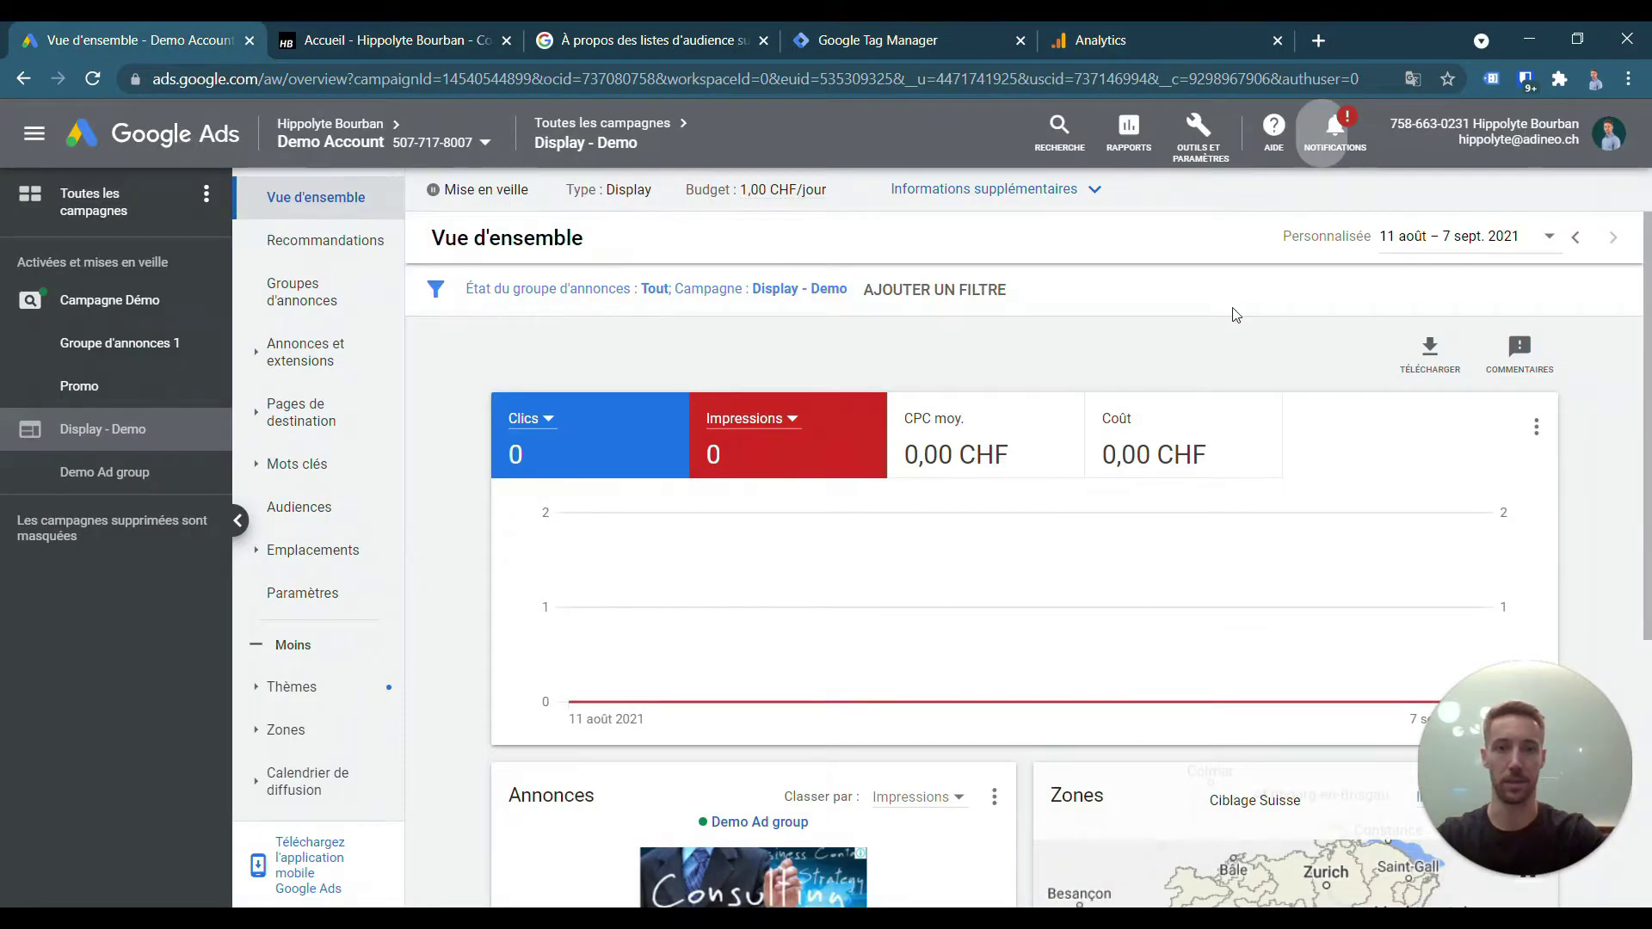
pyautogui.click(1197, 139)
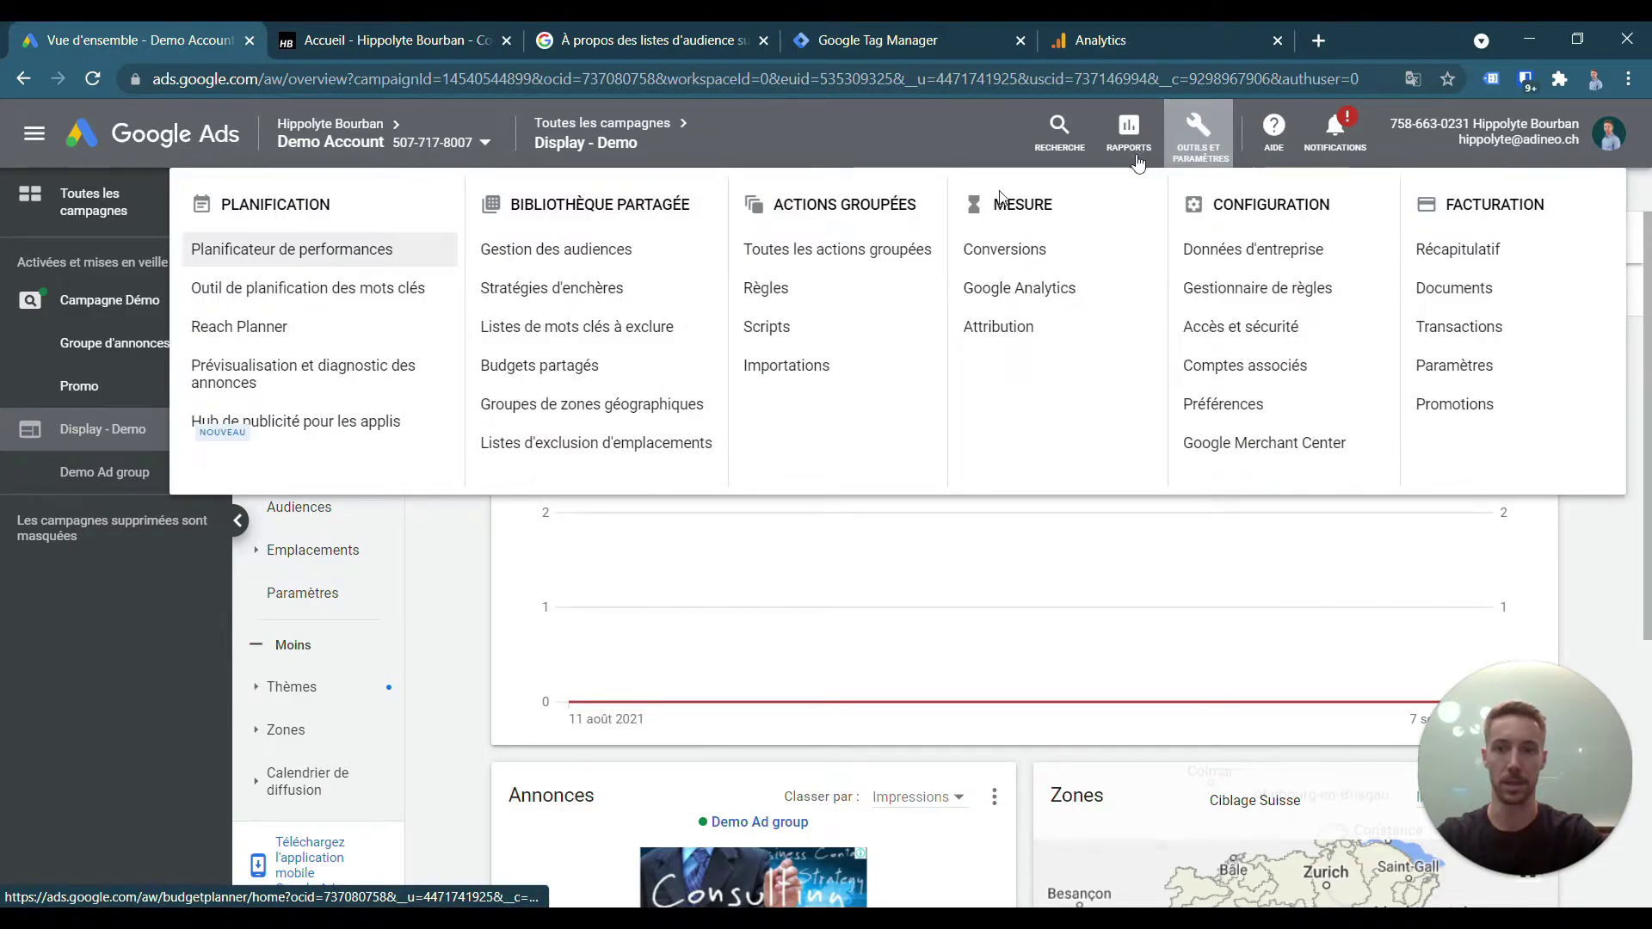
pyautogui.click(569, 250)
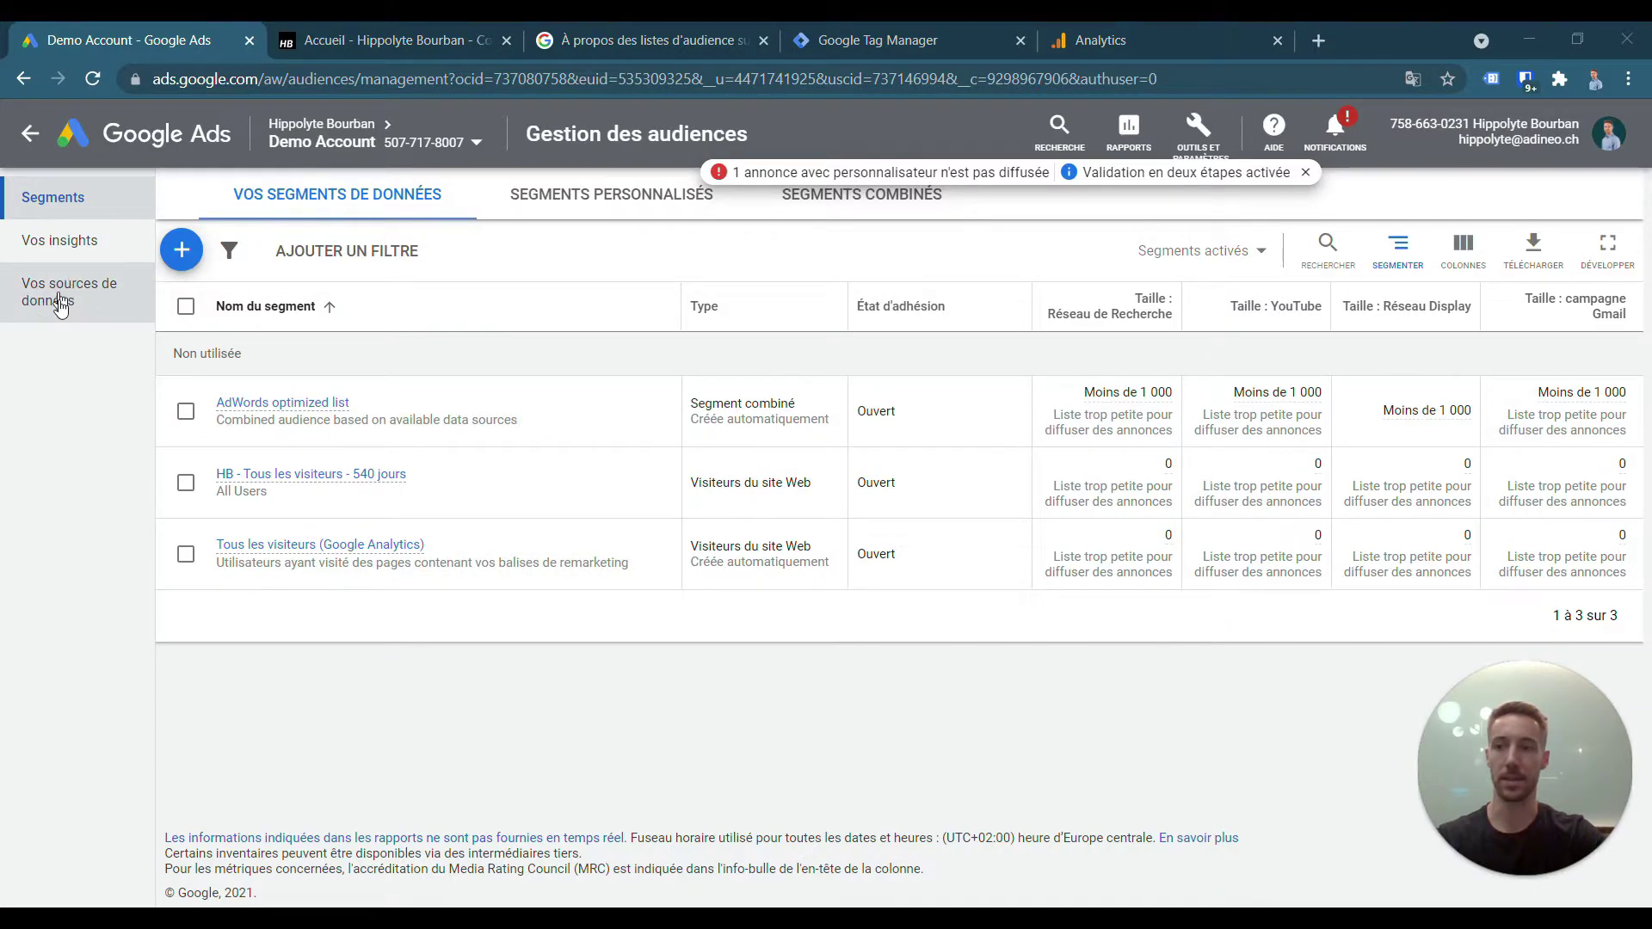
# - Create the Google Ads tag data source, collecting only general website visit data with restricted data processing off, and save it
pyautogui.click(87, 297)
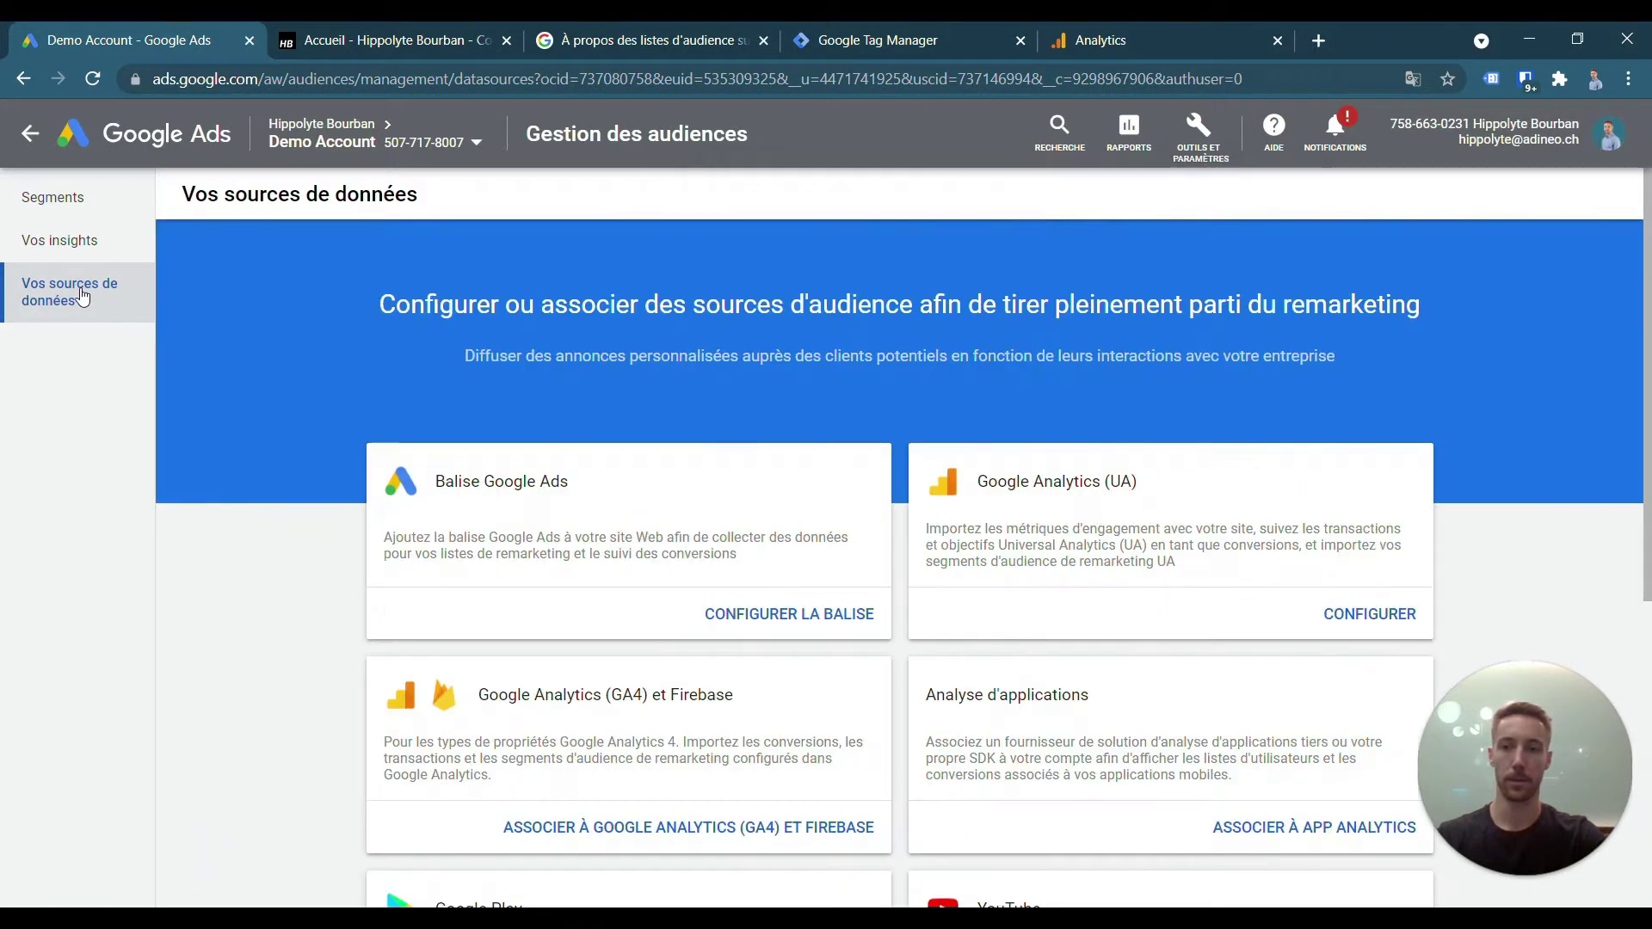
pyautogui.scroll(-3, 664, 468)
pyautogui.scroll(2, 619, 473)
pyautogui.click(833, 482)
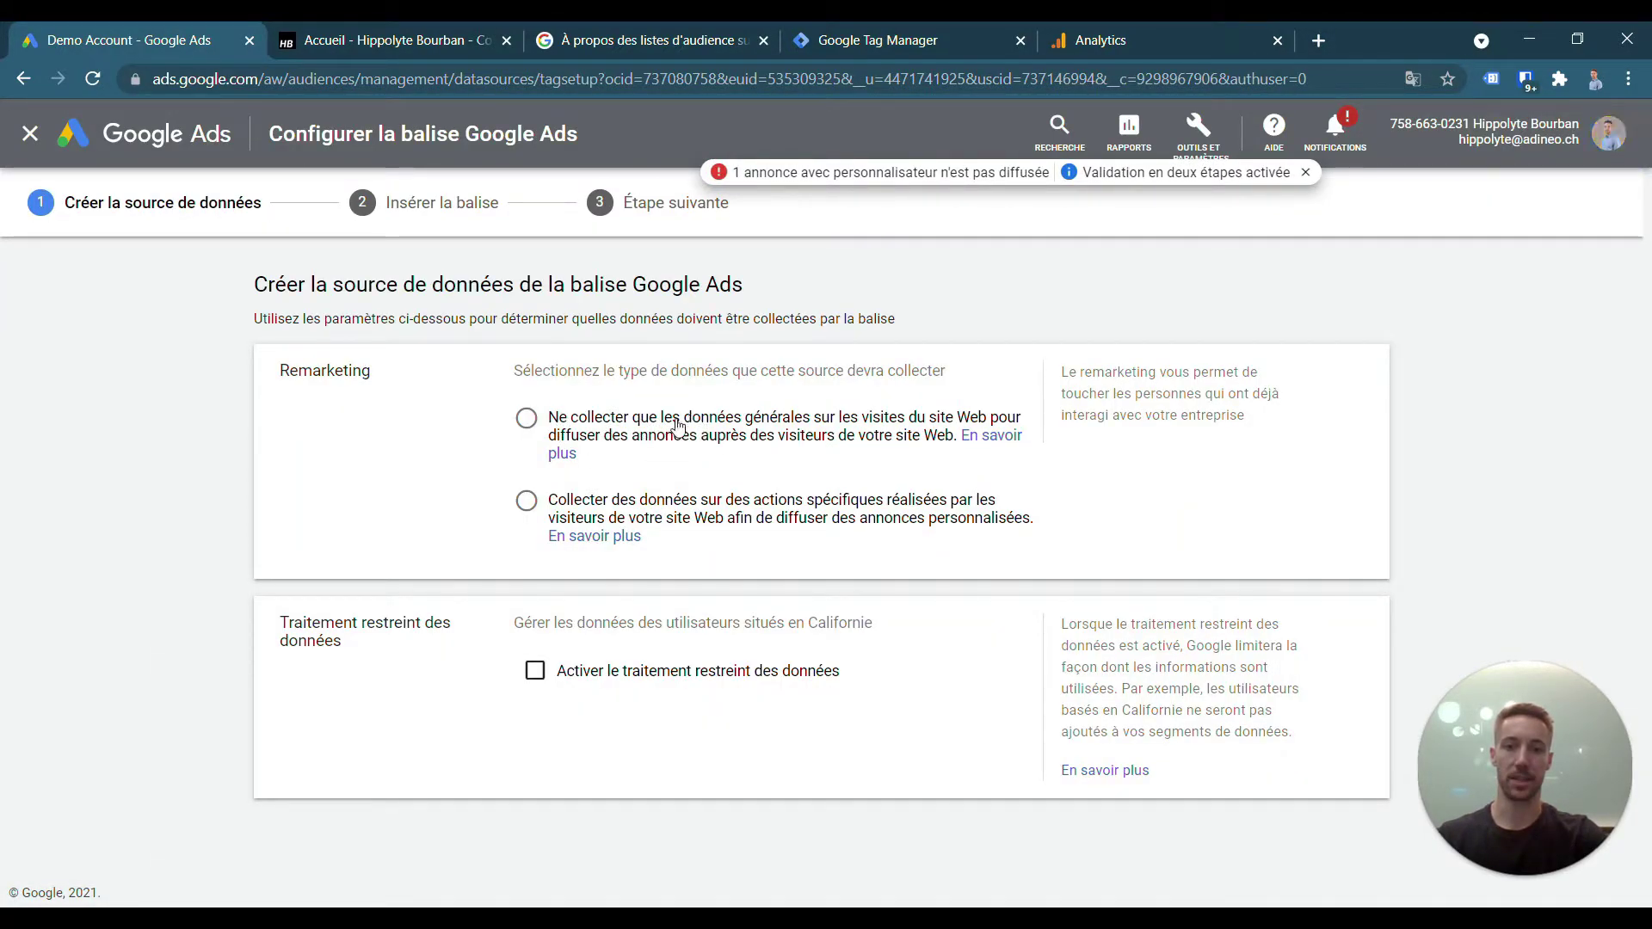
pyautogui.click(715, 422)
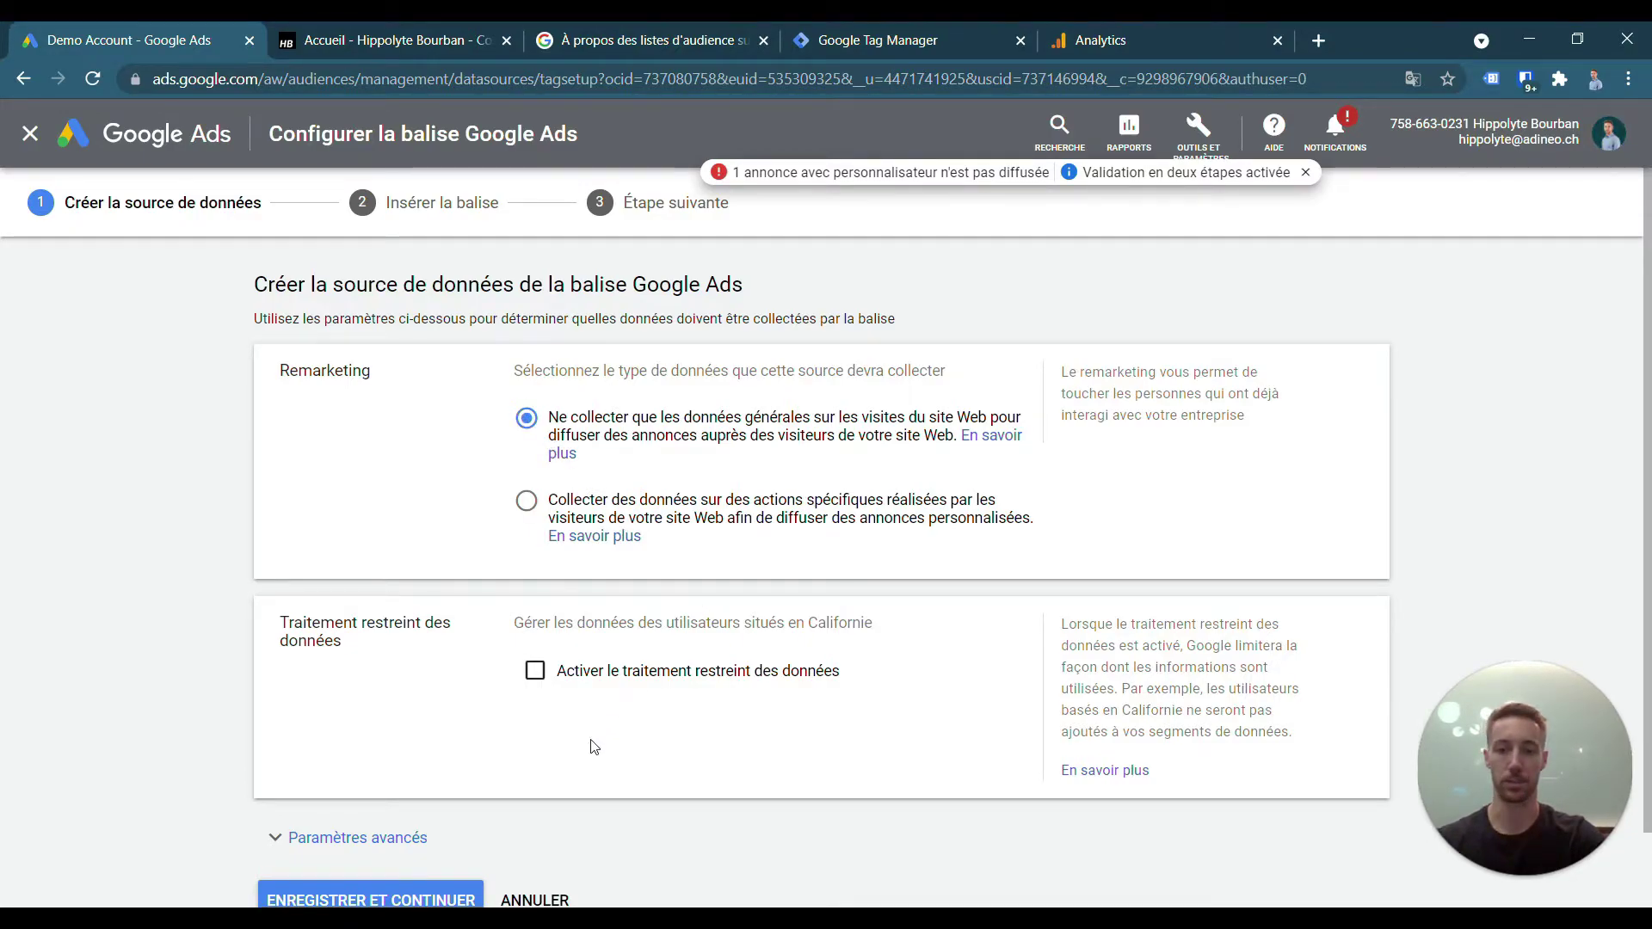
pyautogui.scroll(-1, 599, 737)
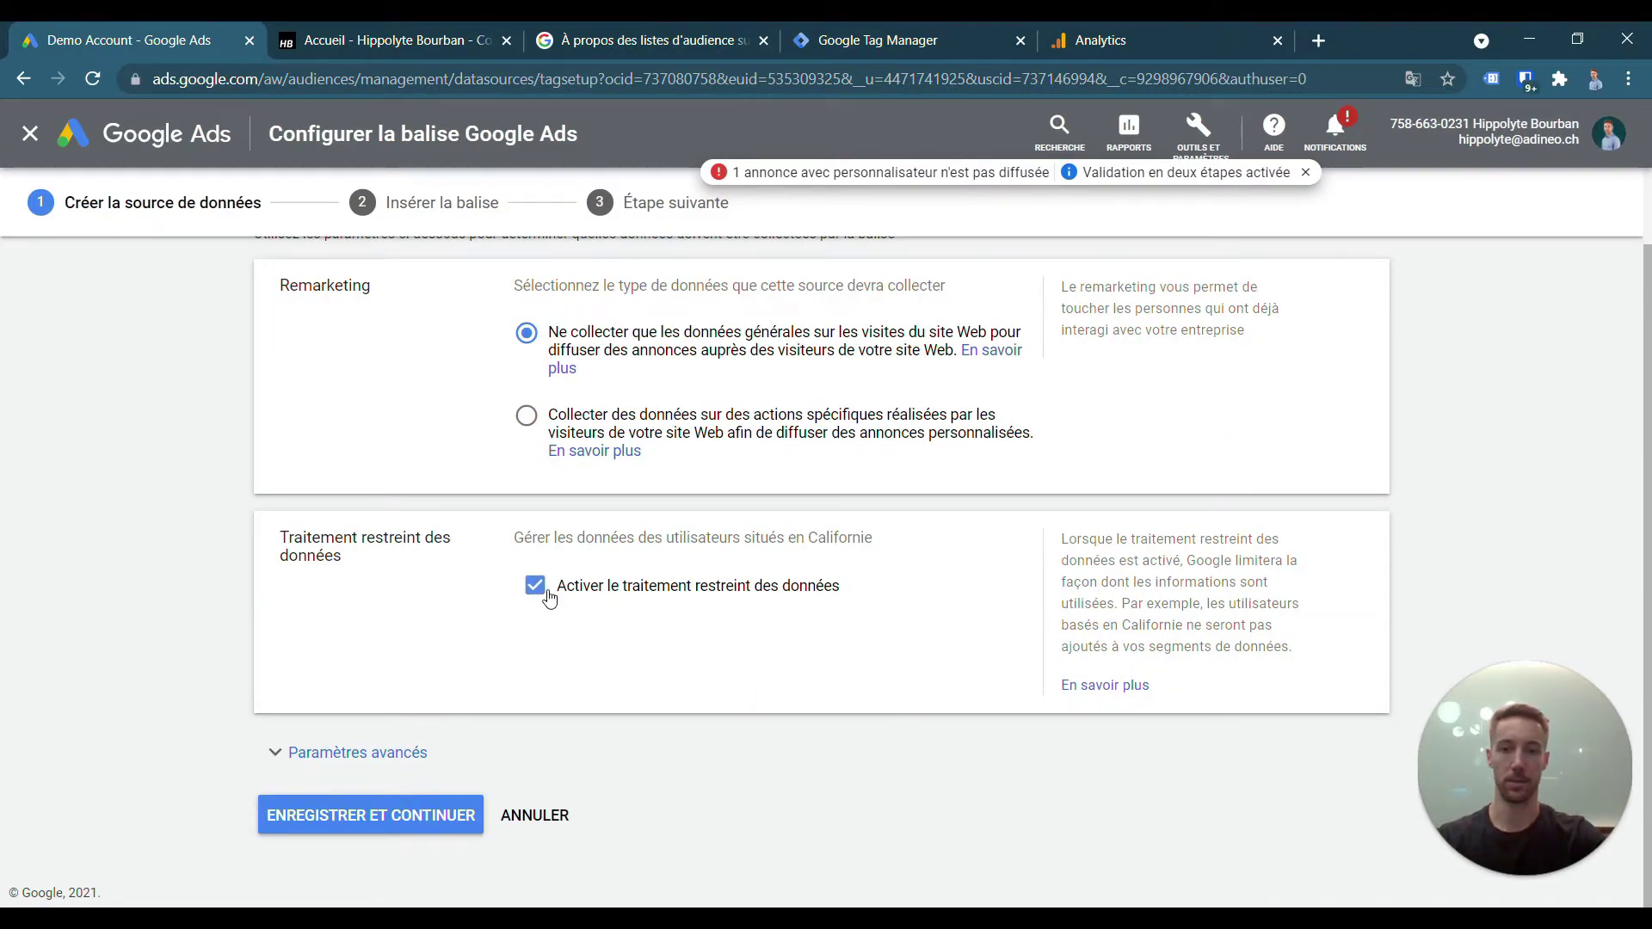
pyautogui.click(536, 598)
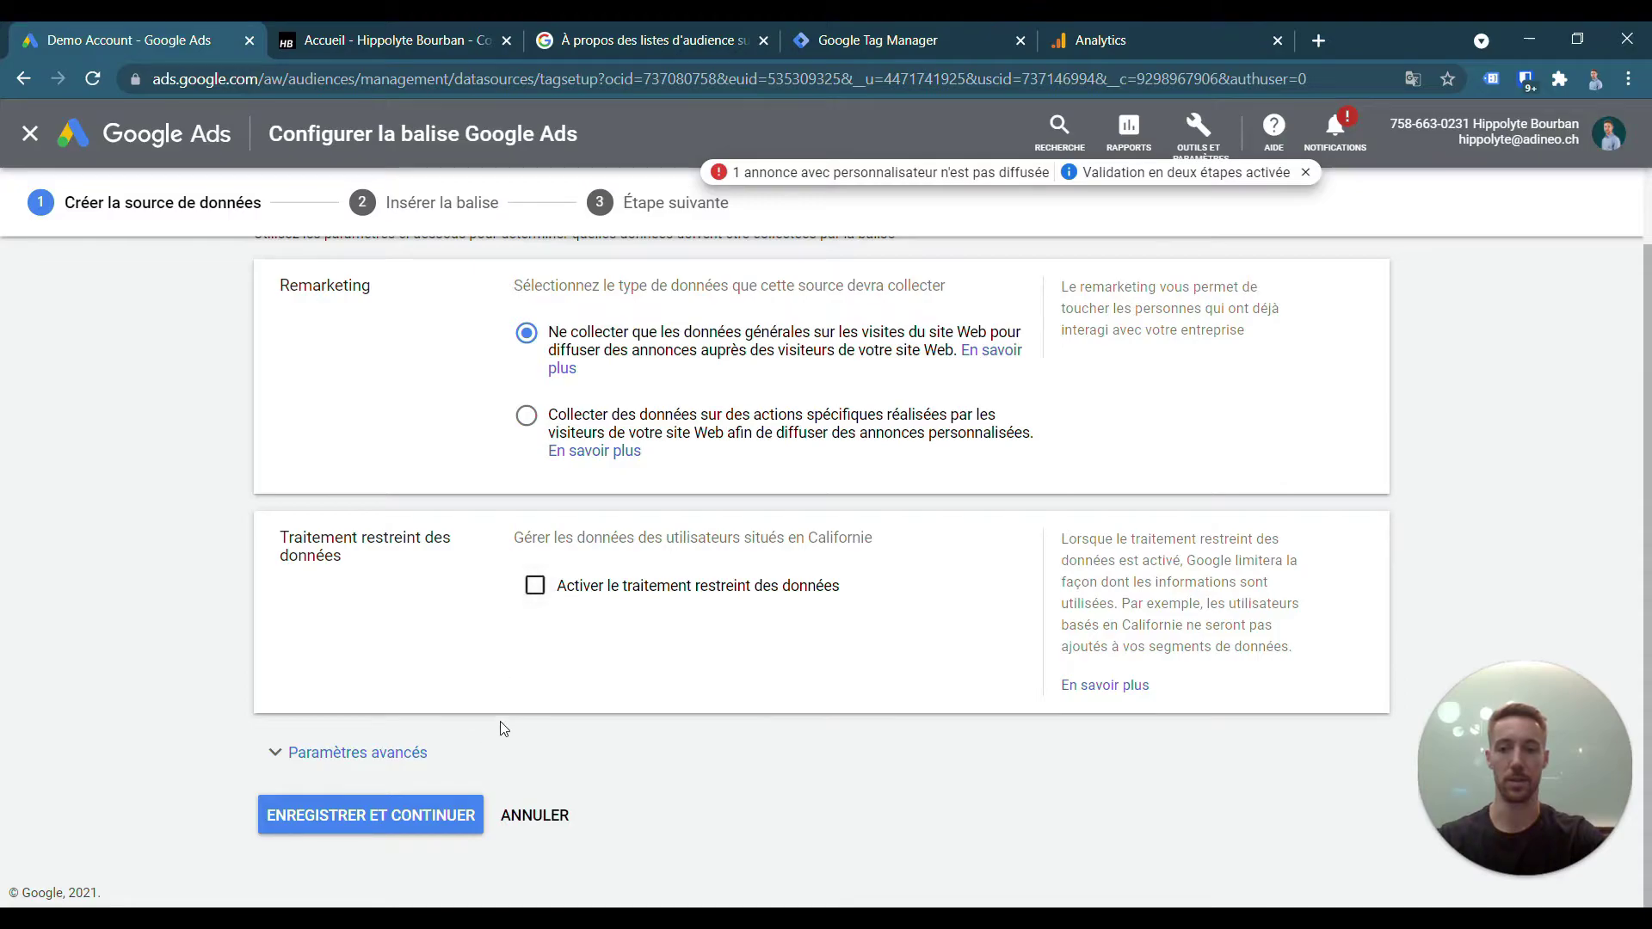
pyautogui.click(392, 754)
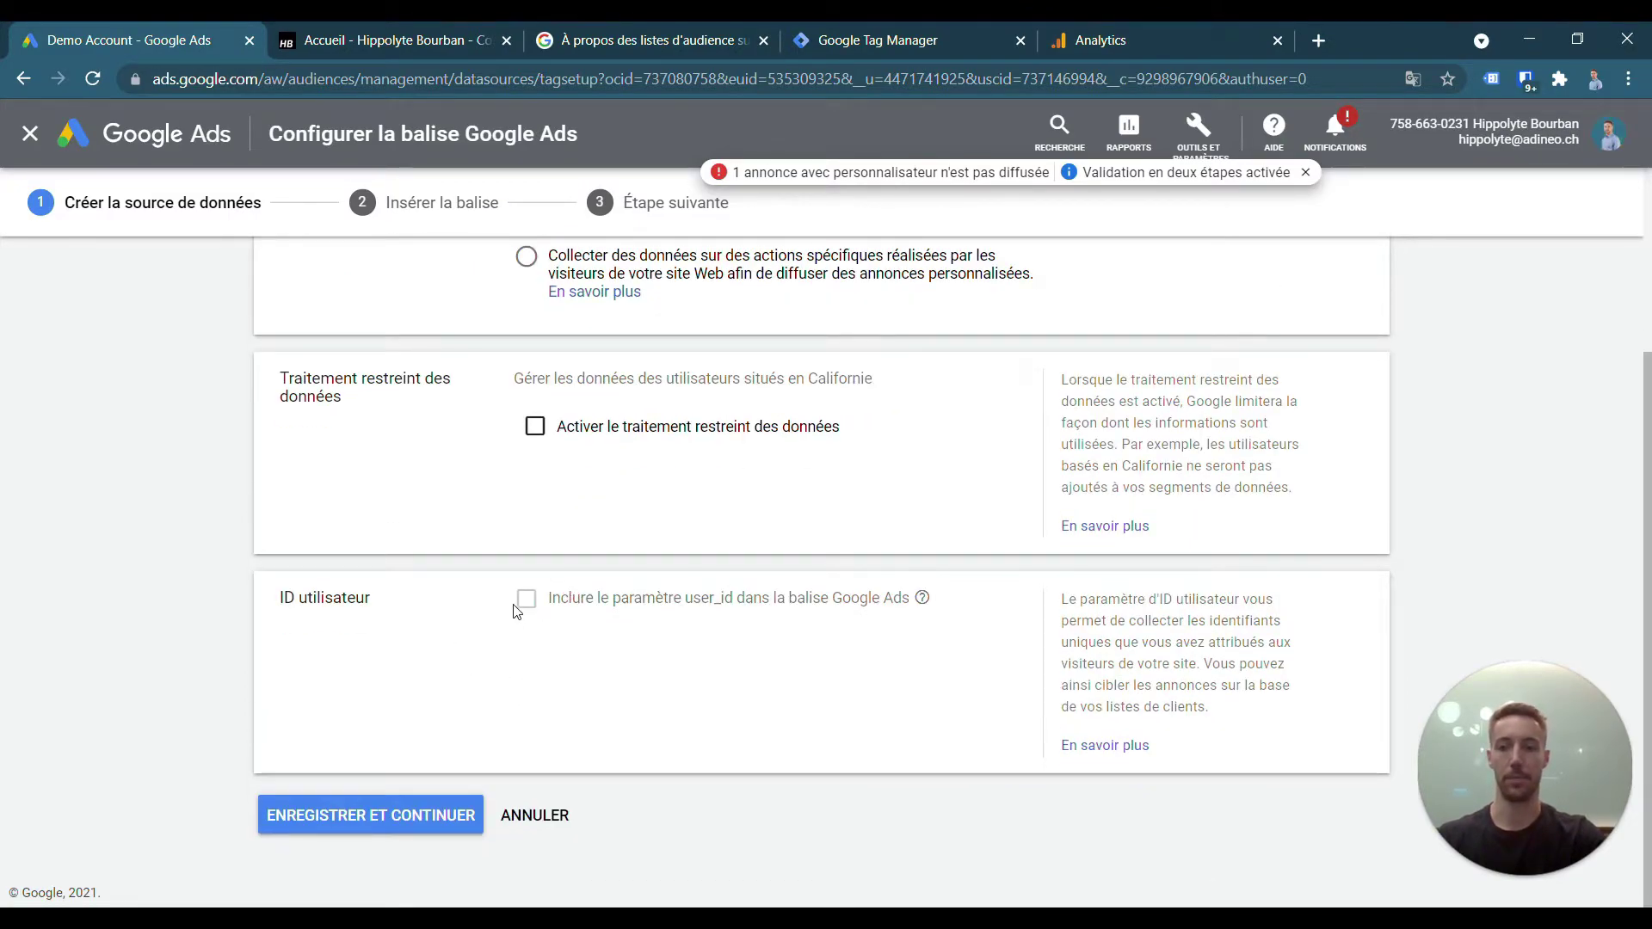
pyautogui.click(373, 824)
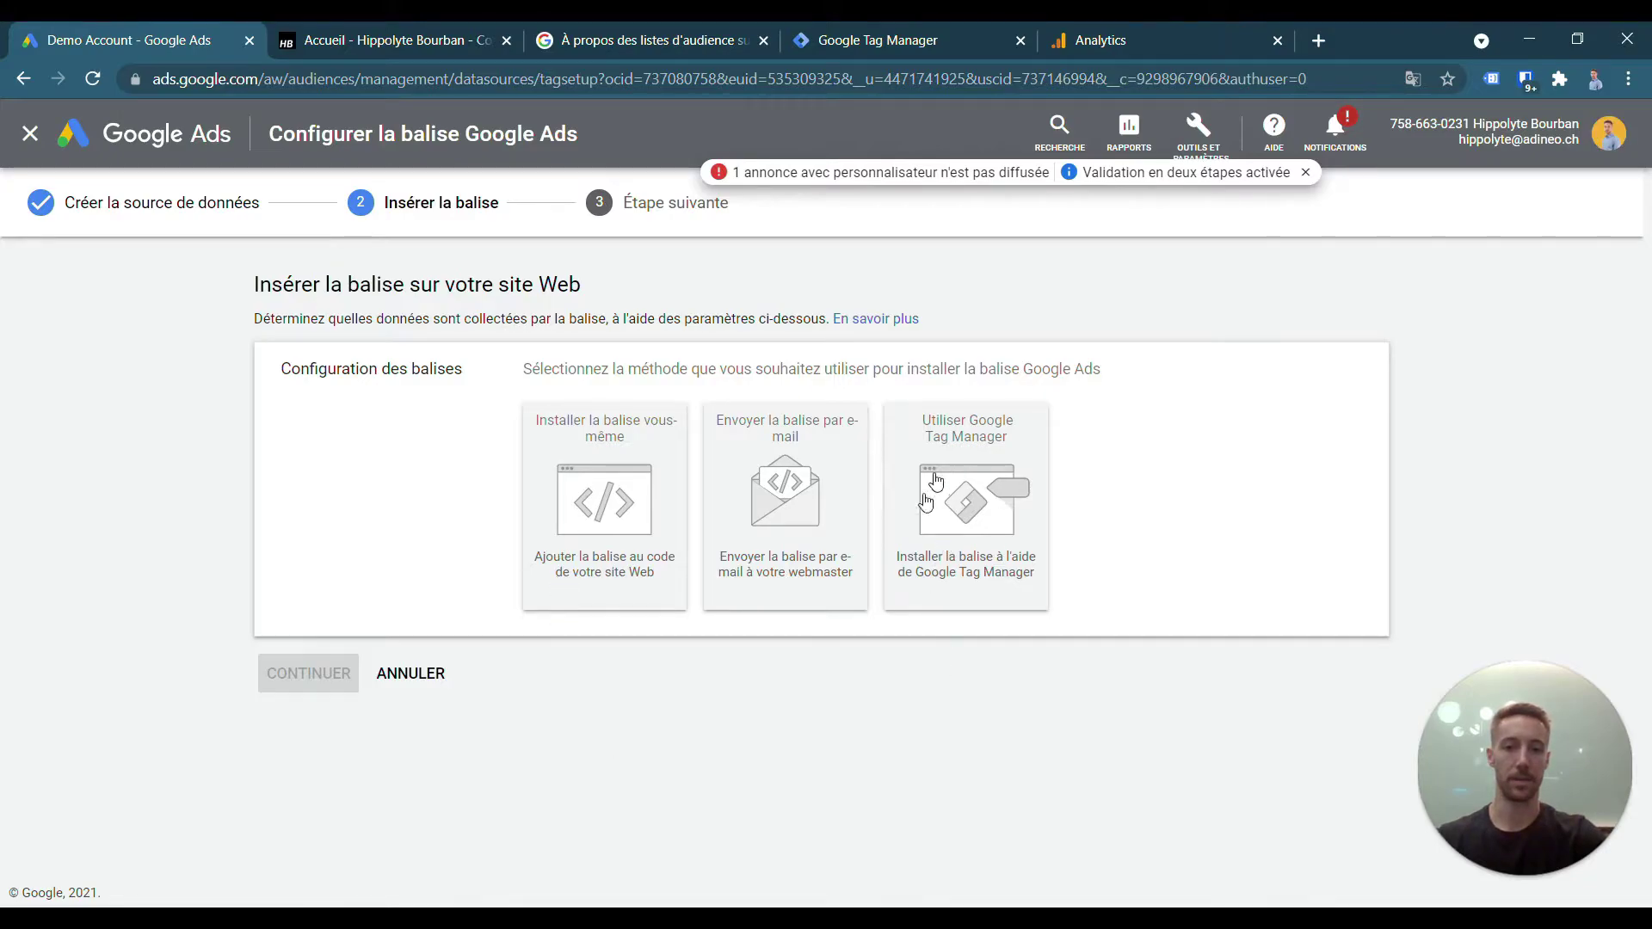
# - Choose Google Tag Manager as the tag installation method, copy the conversion ID, and finish the tag setup
pyautogui.click(947, 478)
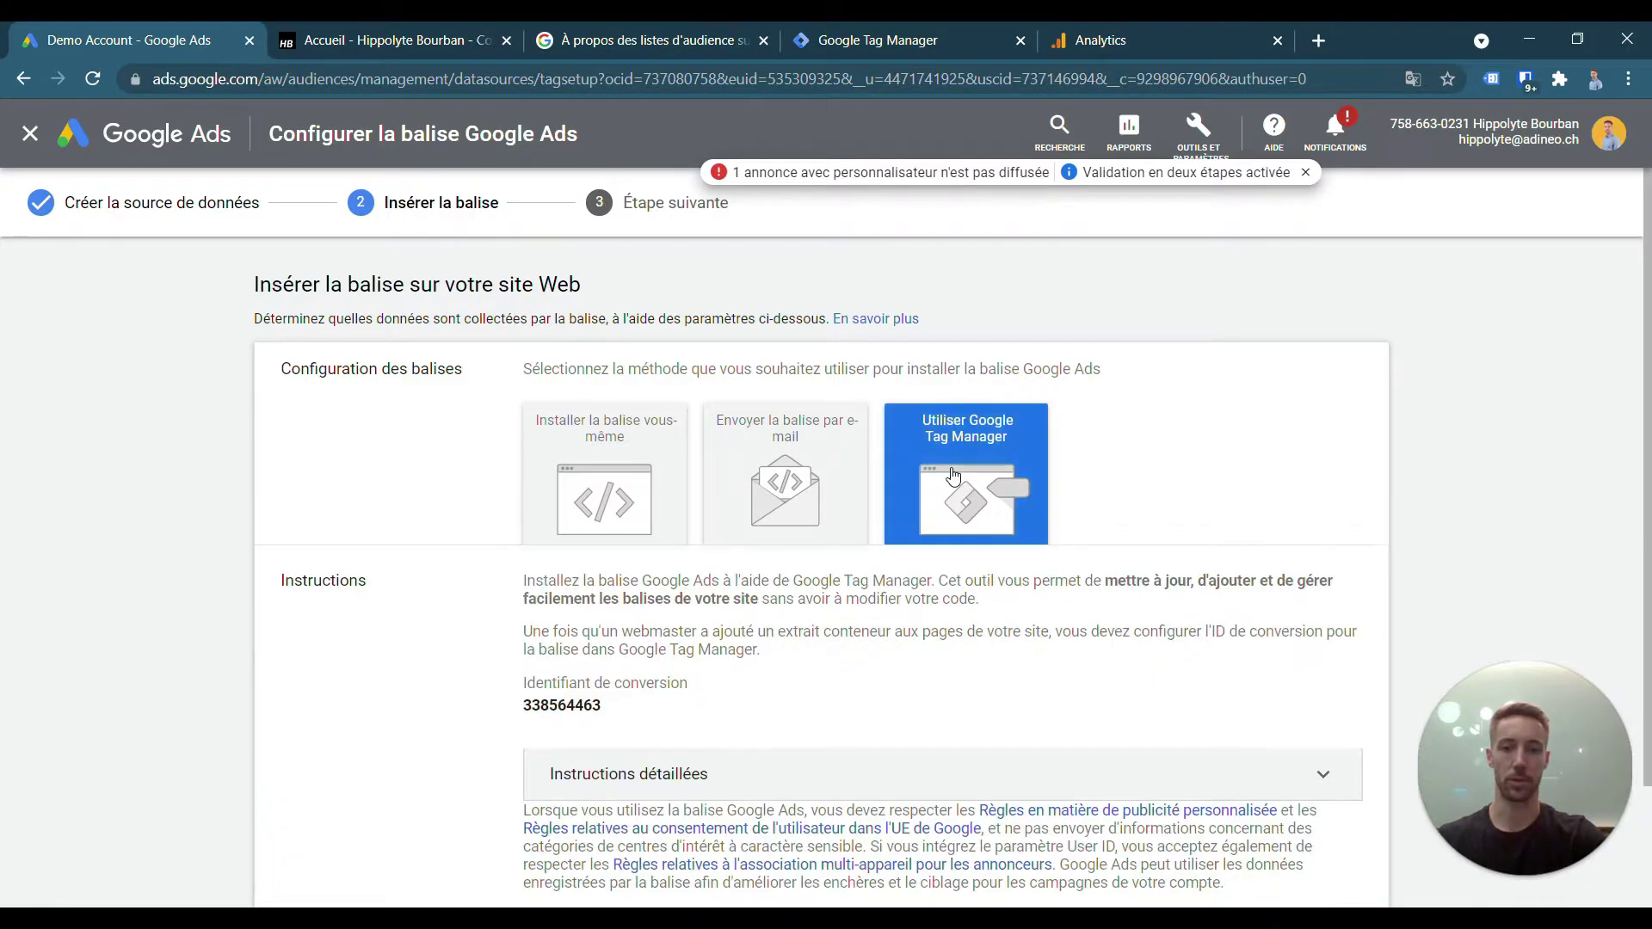
pyautogui.doubleClick(564, 616)
pyautogui.rightClick(576, 618)
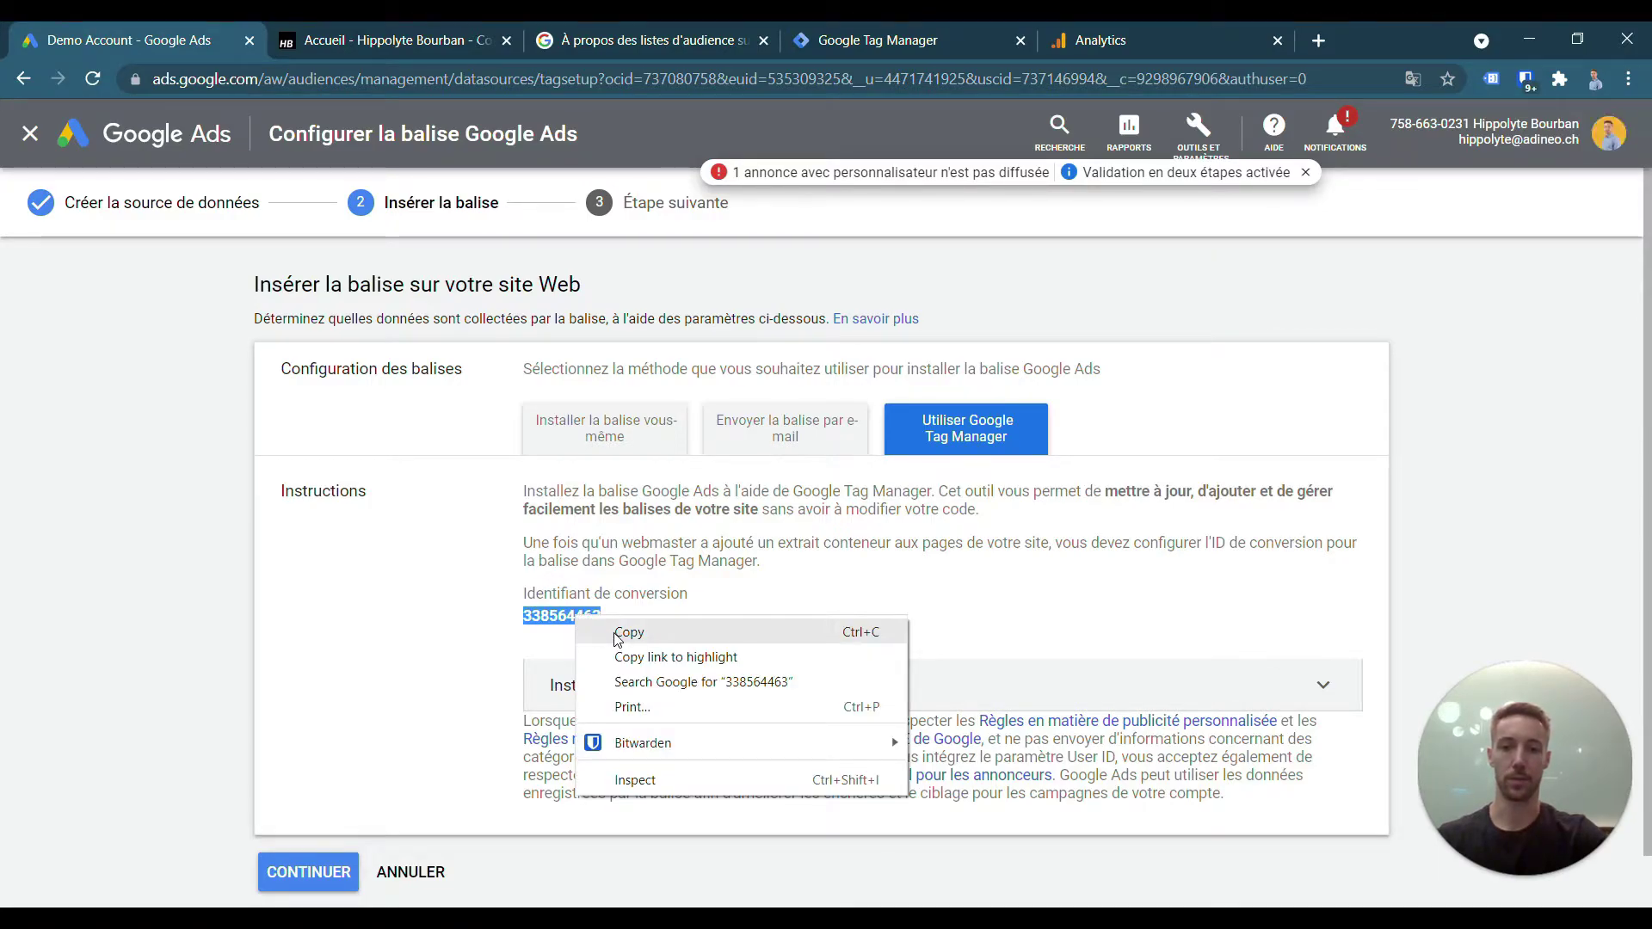
pyautogui.click(609, 634)
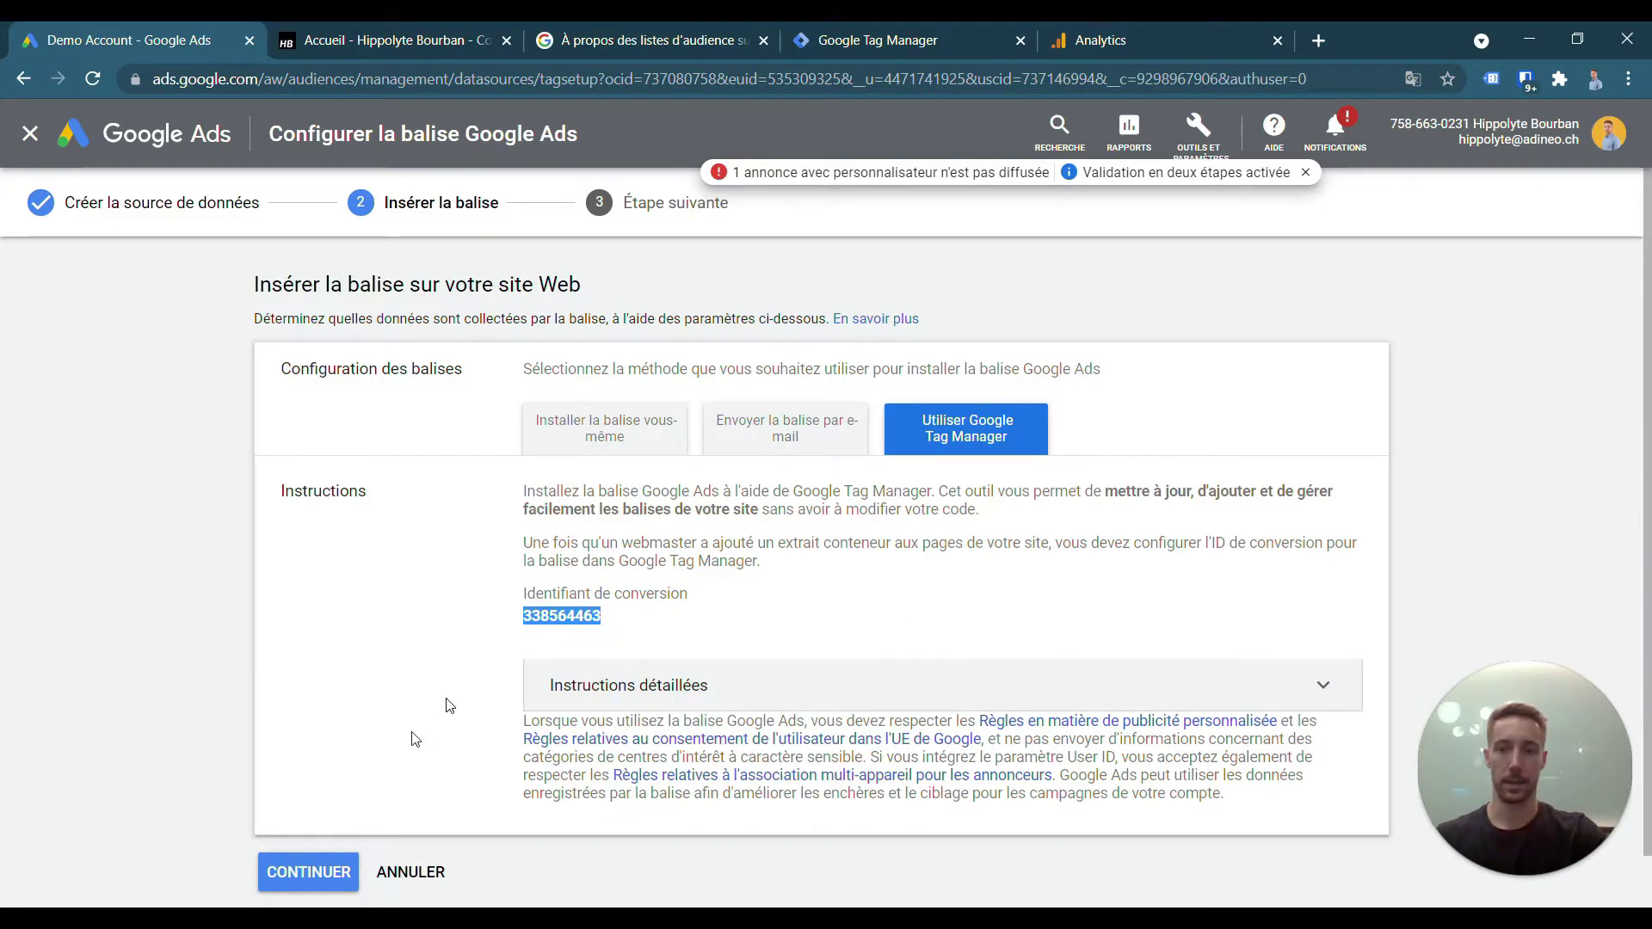
pyautogui.click(301, 879)
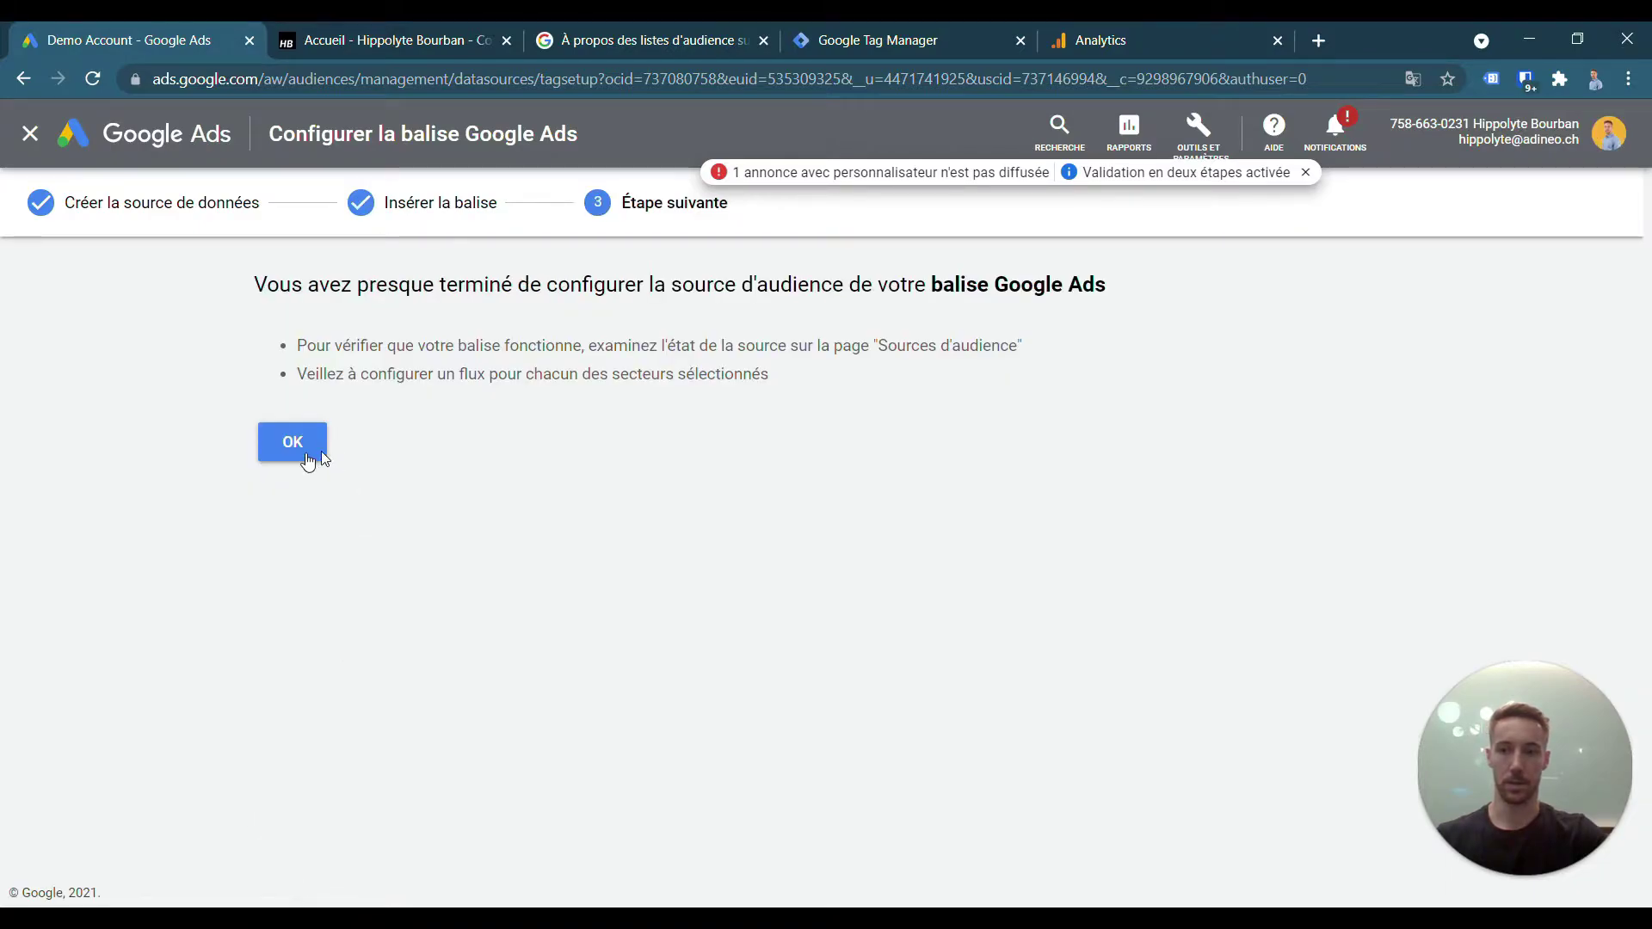
pyautogui.click(297, 454)
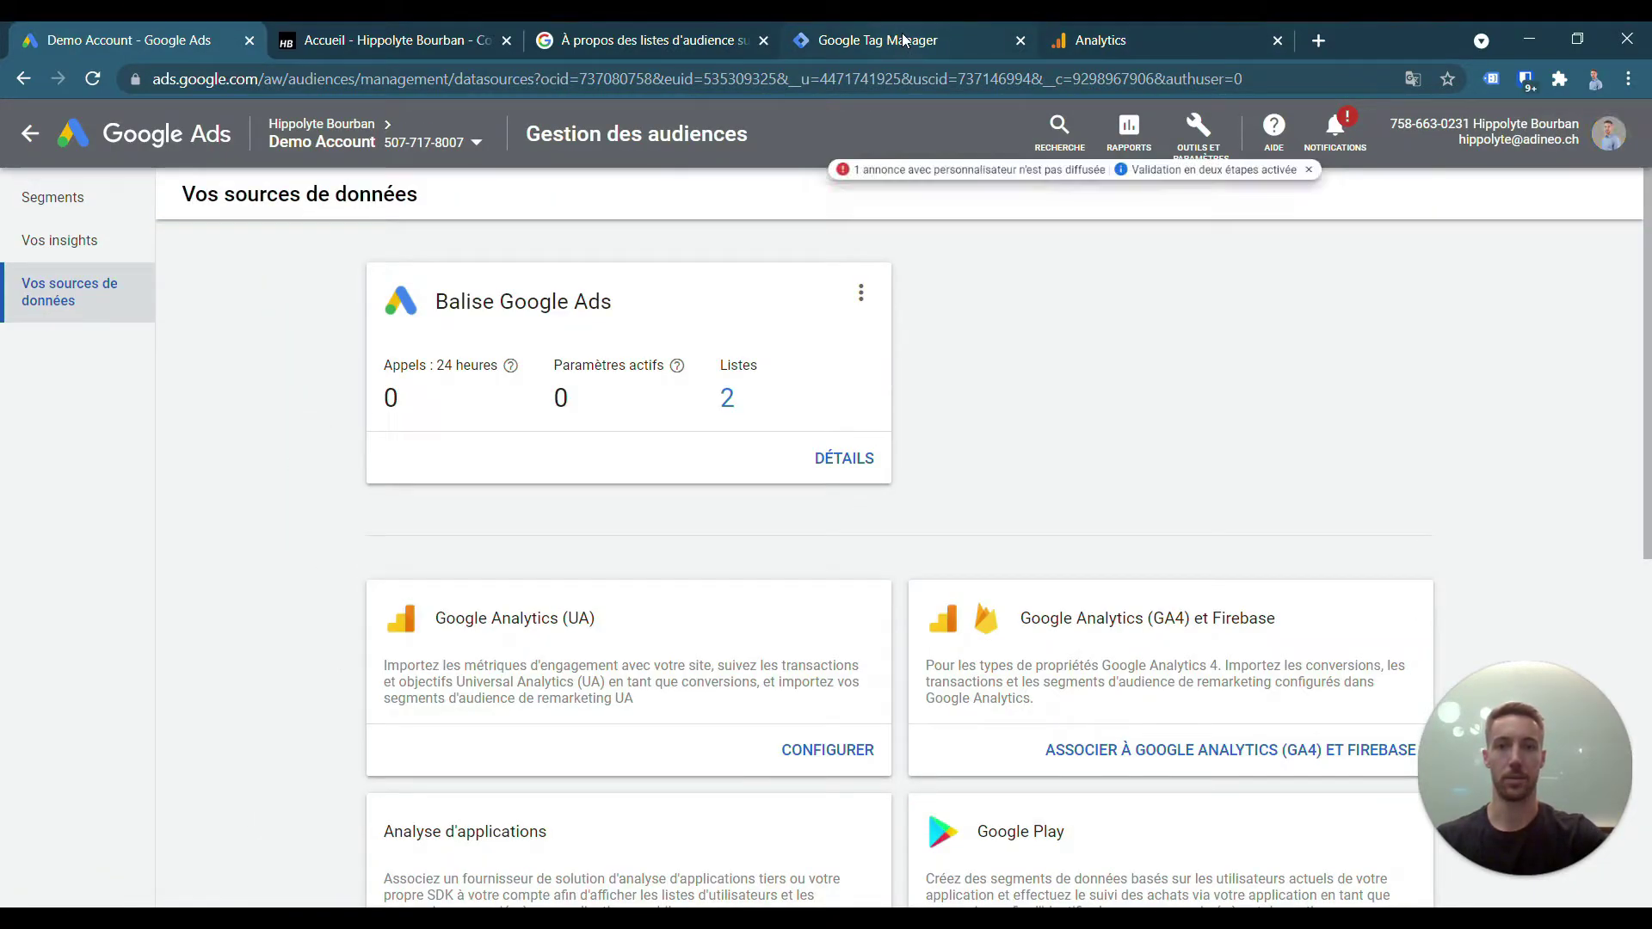
# - Switch to Google Tag Manager and create a Google Ads Remarketing tag with the copied conversion ID
pyautogui.click(902, 40)
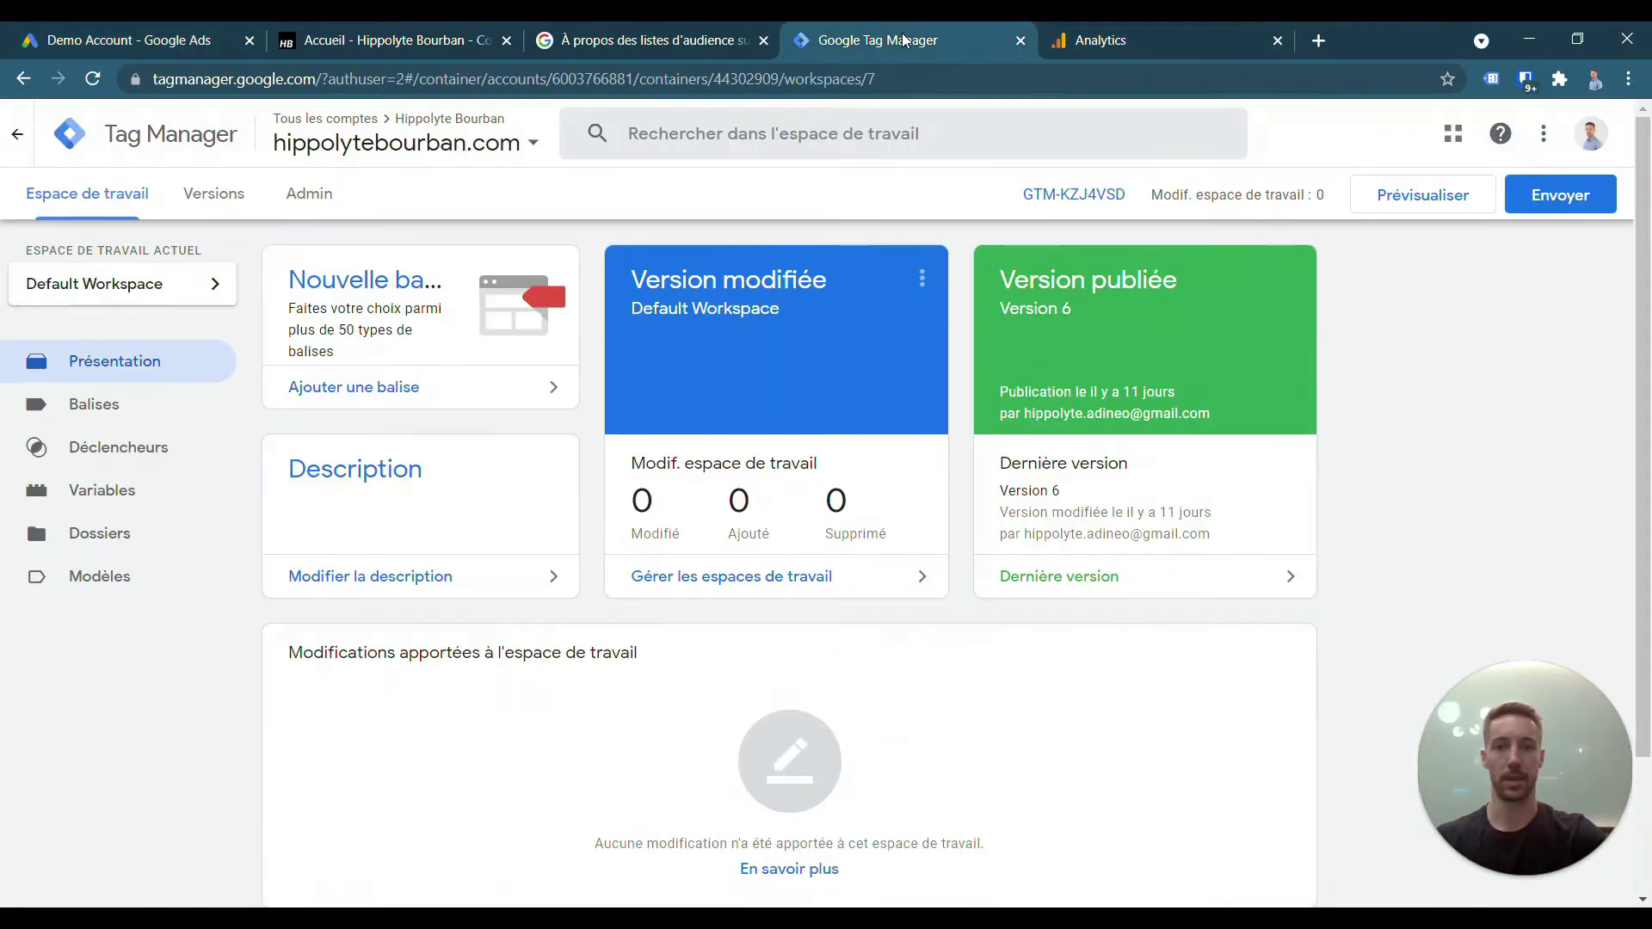
pyautogui.click(139, 409)
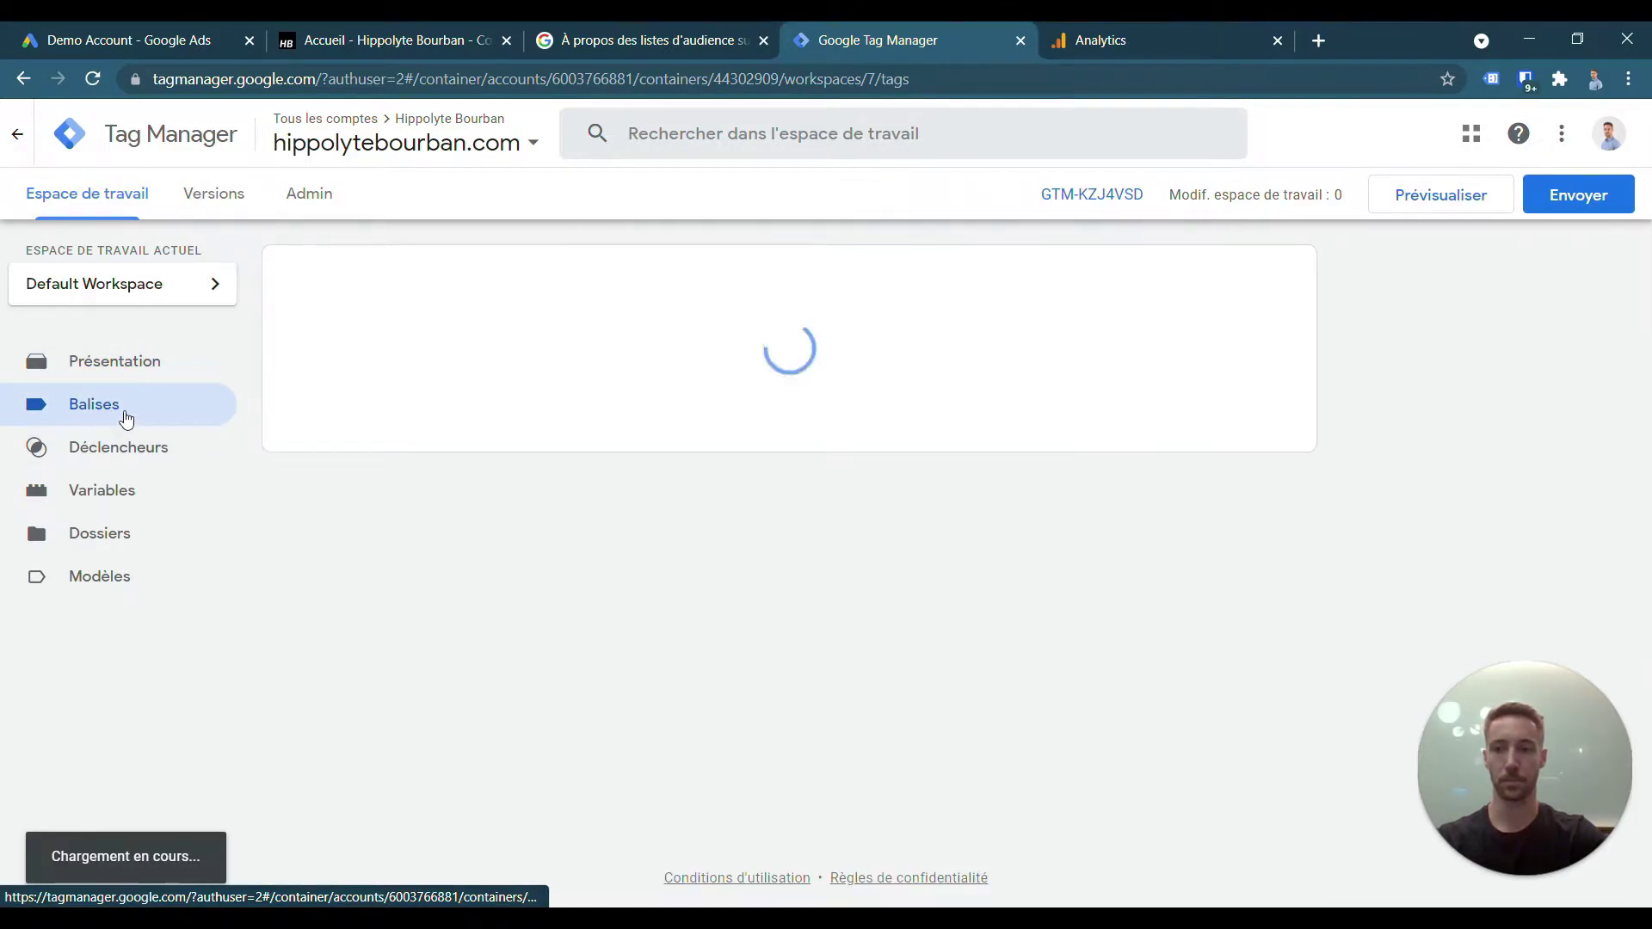
pyautogui.click(1256, 281)
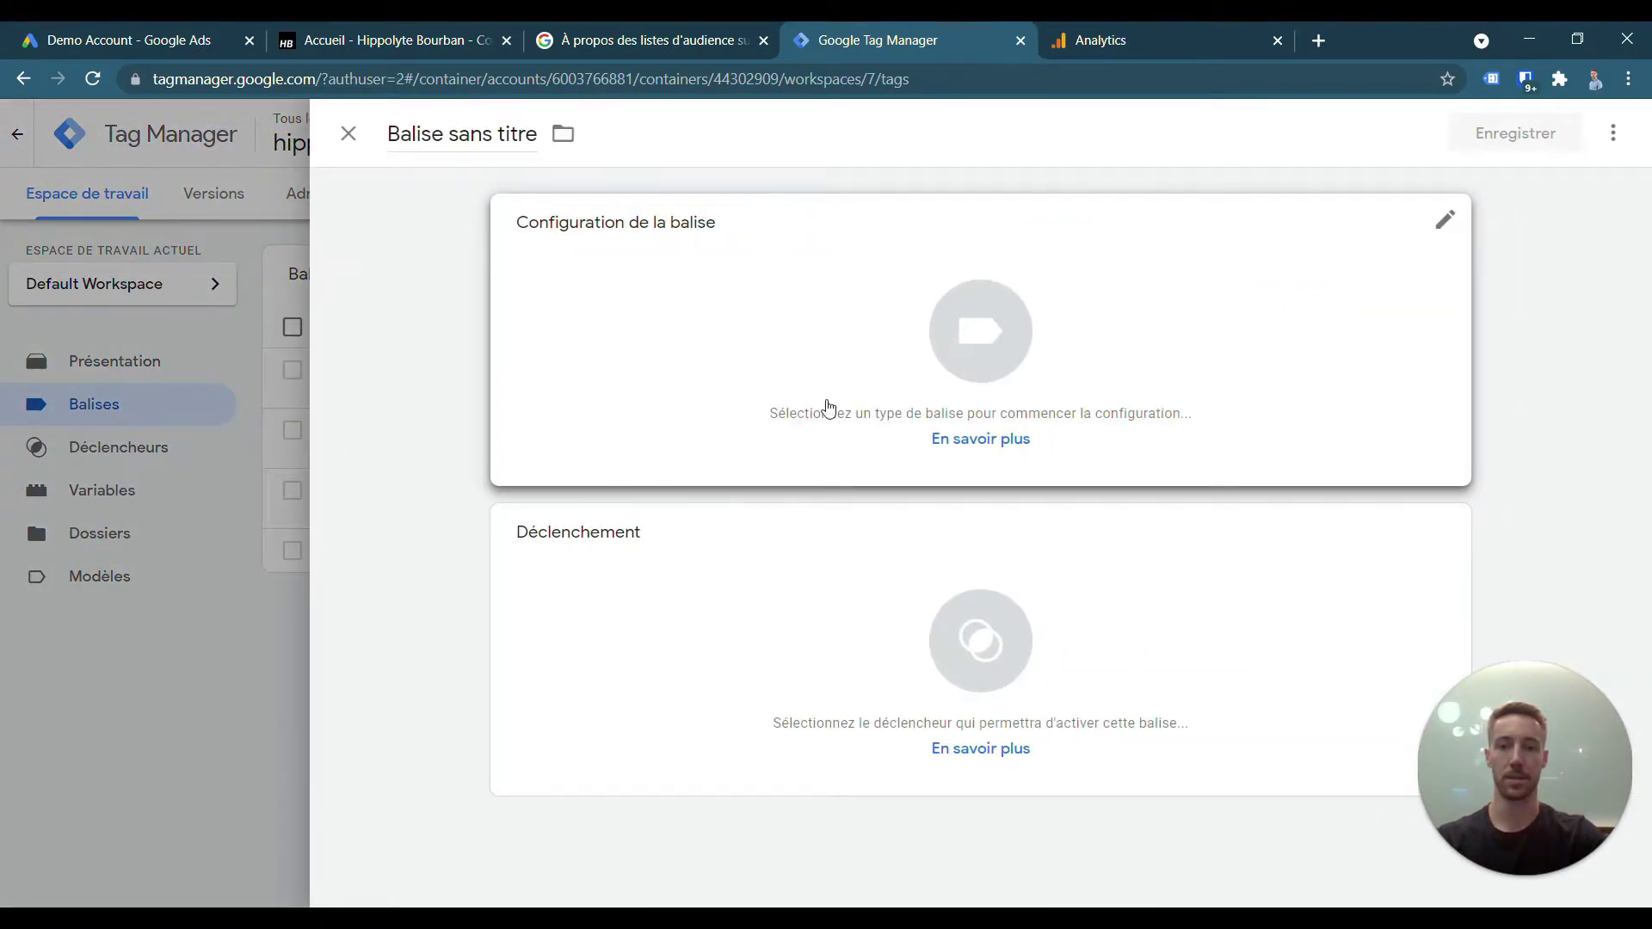
pyautogui.click(828, 407)
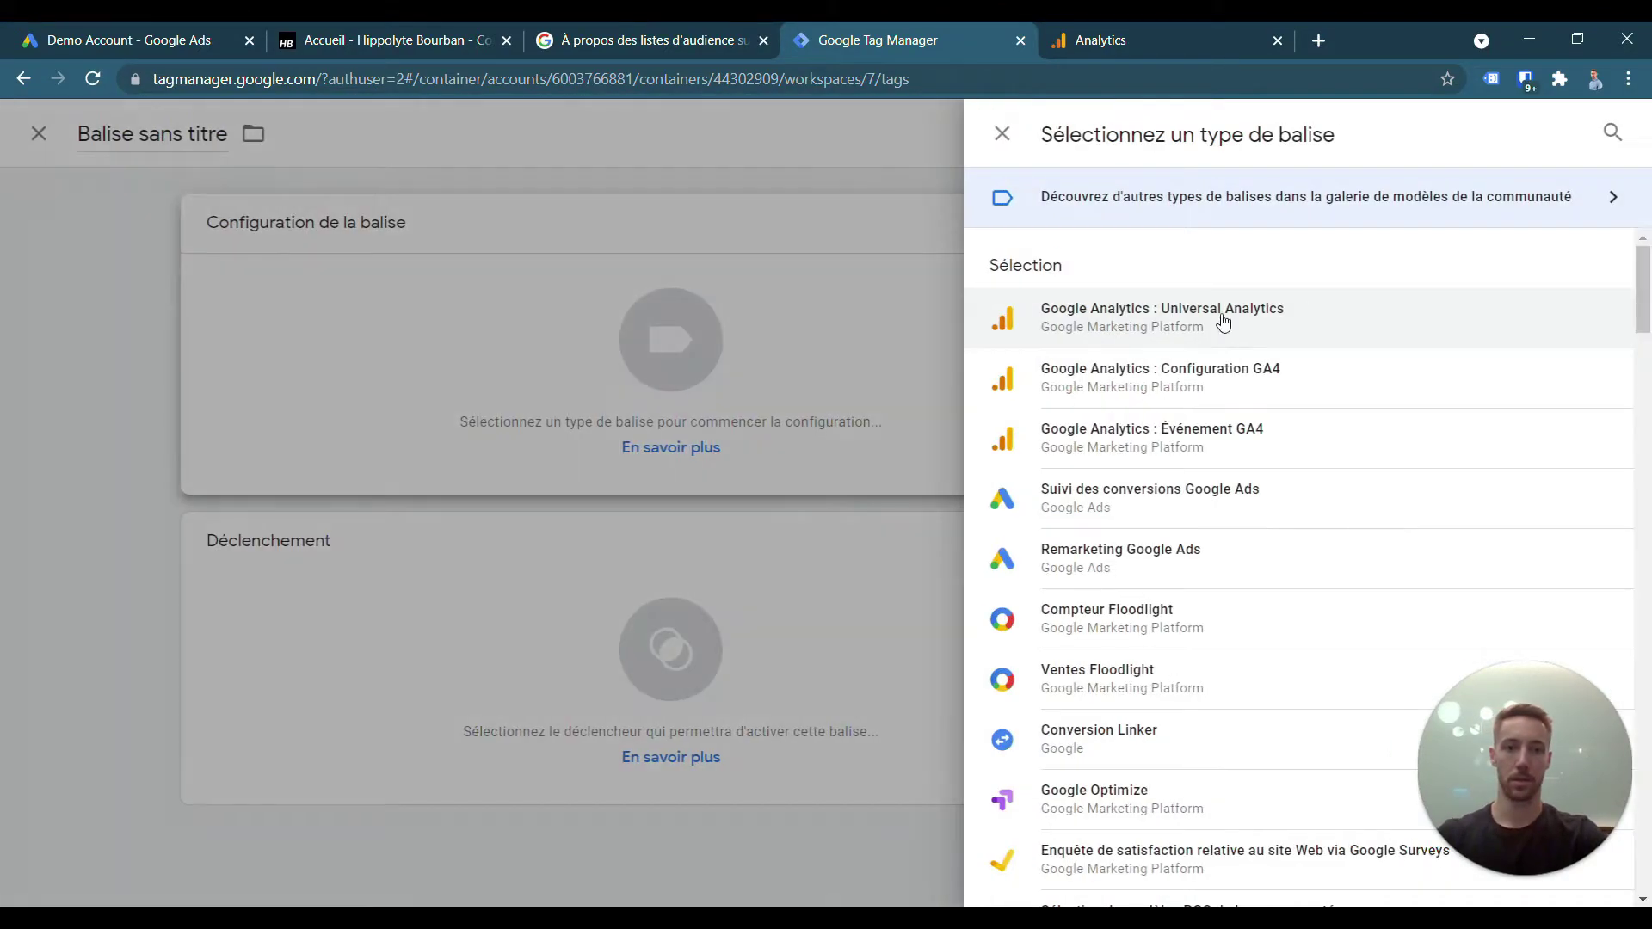
pyautogui.click(1155, 558)
pyautogui.rightClick(609, 478)
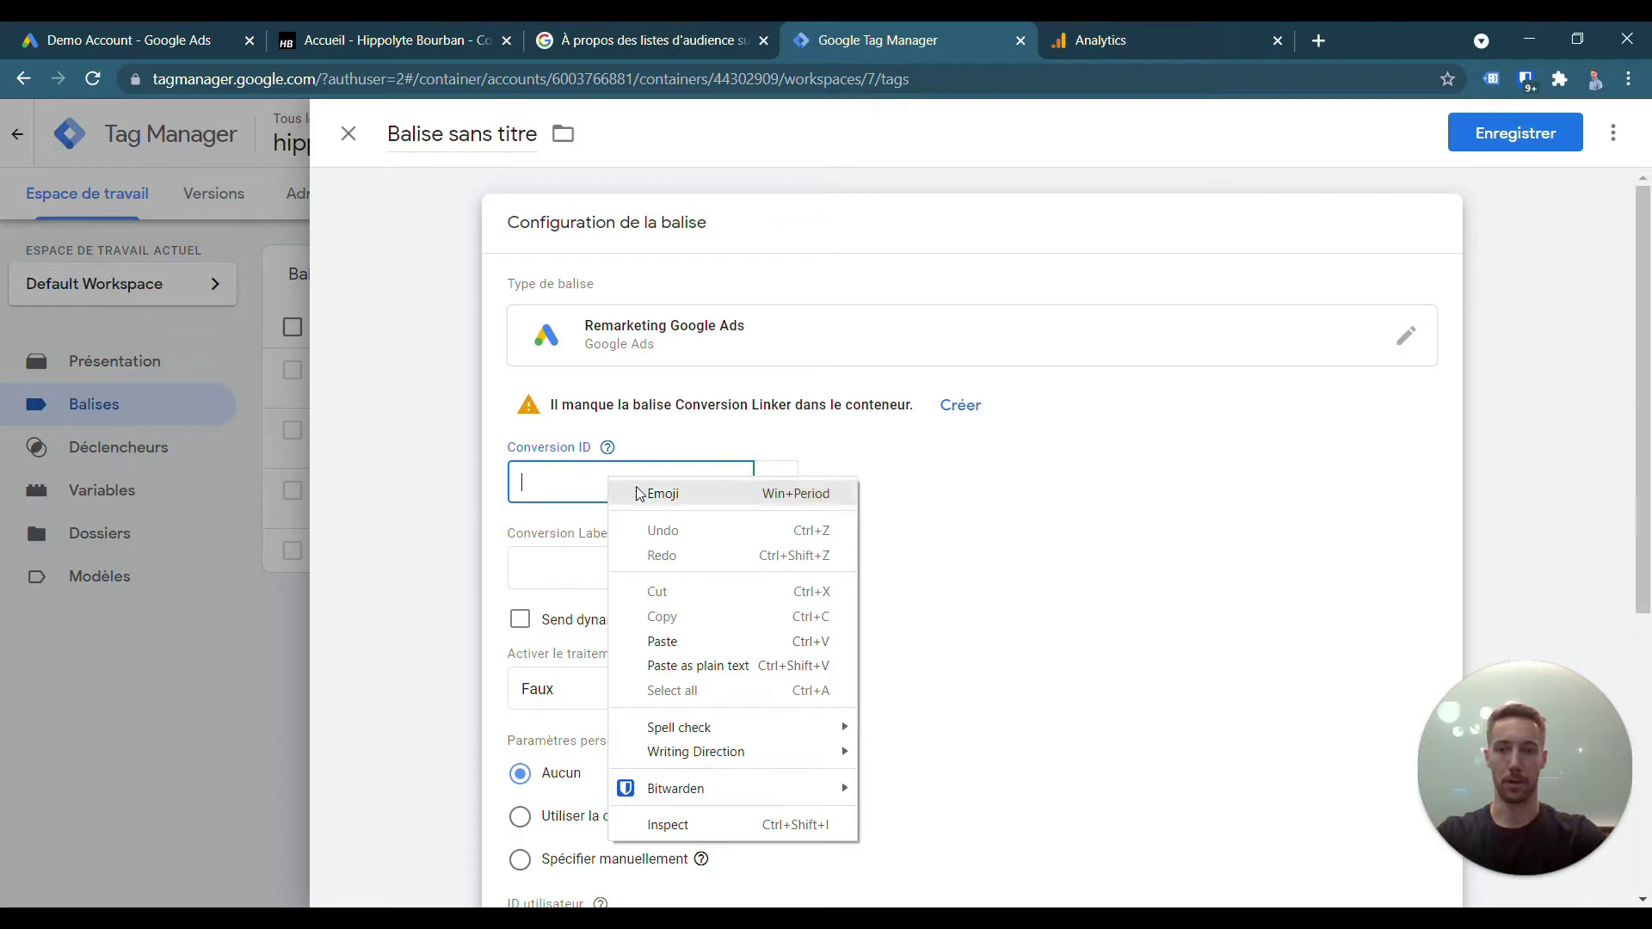
pyautogui.click(693, 643)
pyautogui.click(608, 448)
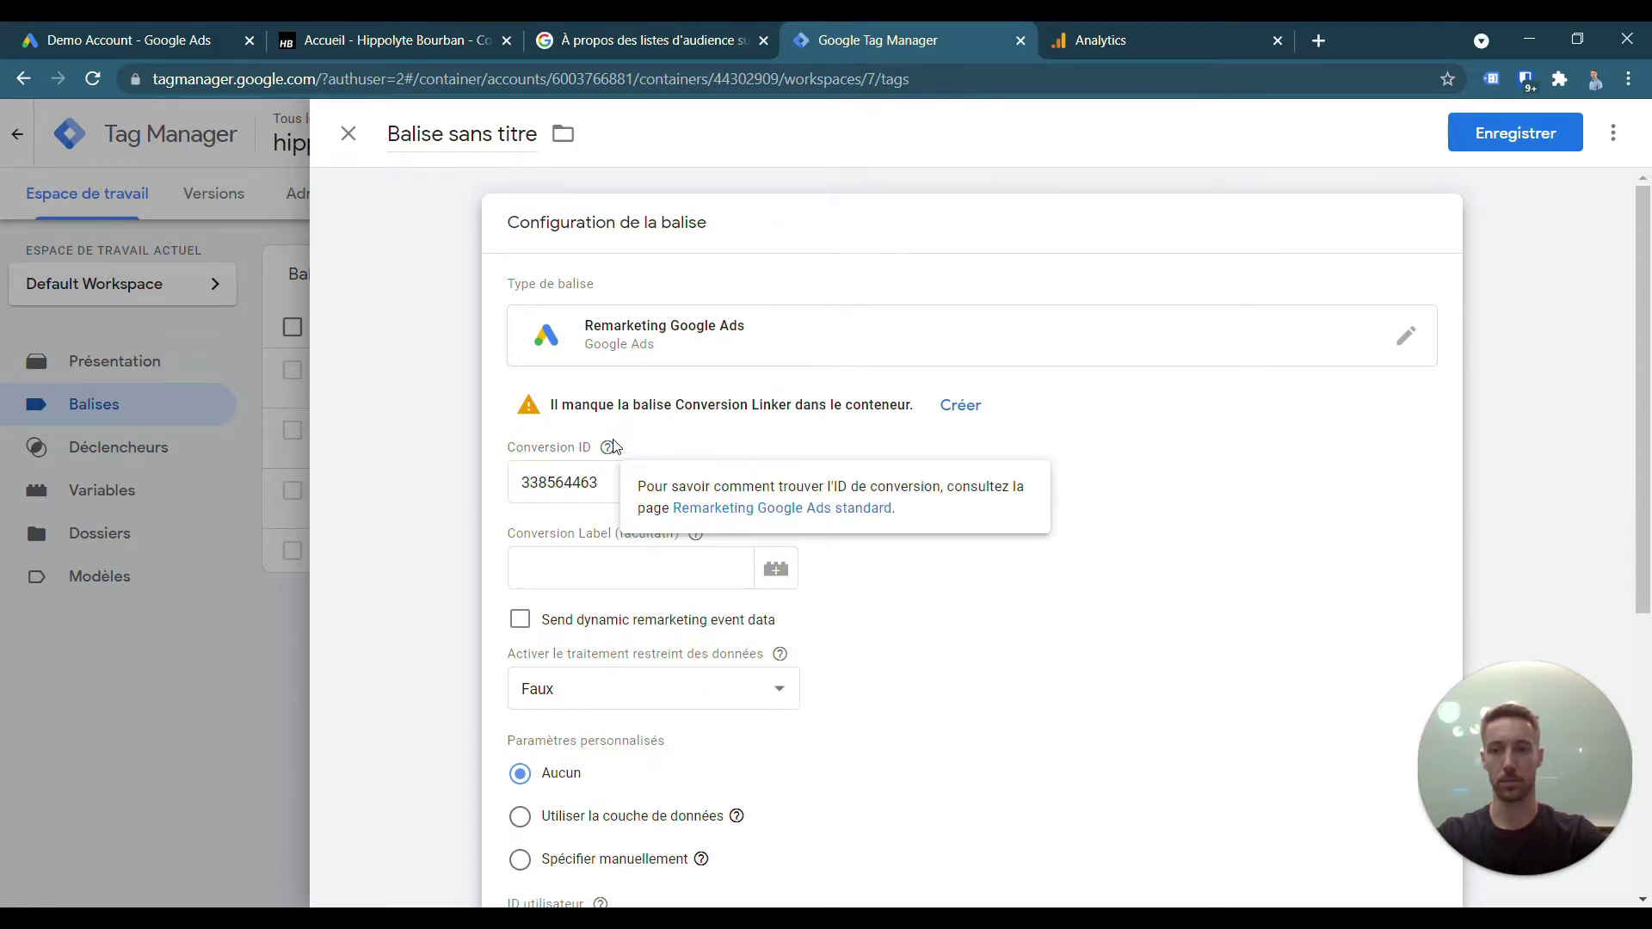
pyautogui.click(695, 534)
pyautogui.click(813, 703)
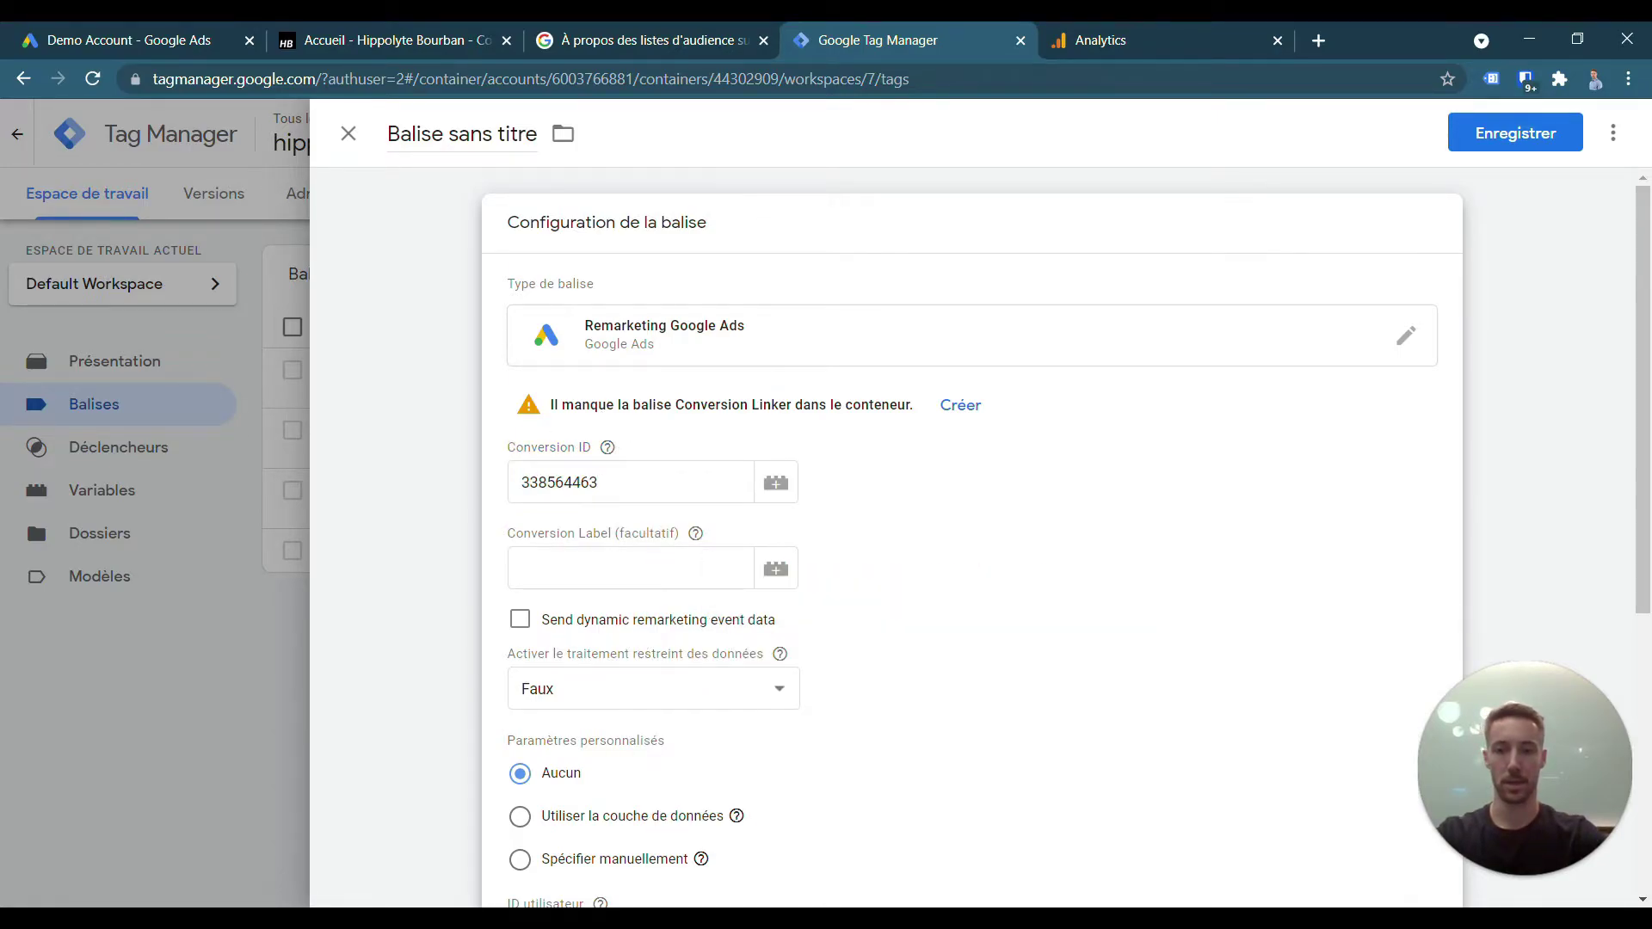
# - Set the remarketing tag to fire on All Pages, name it "Balise Remarketing", and save it
pyautogui.scroll(-5, 745, 623)
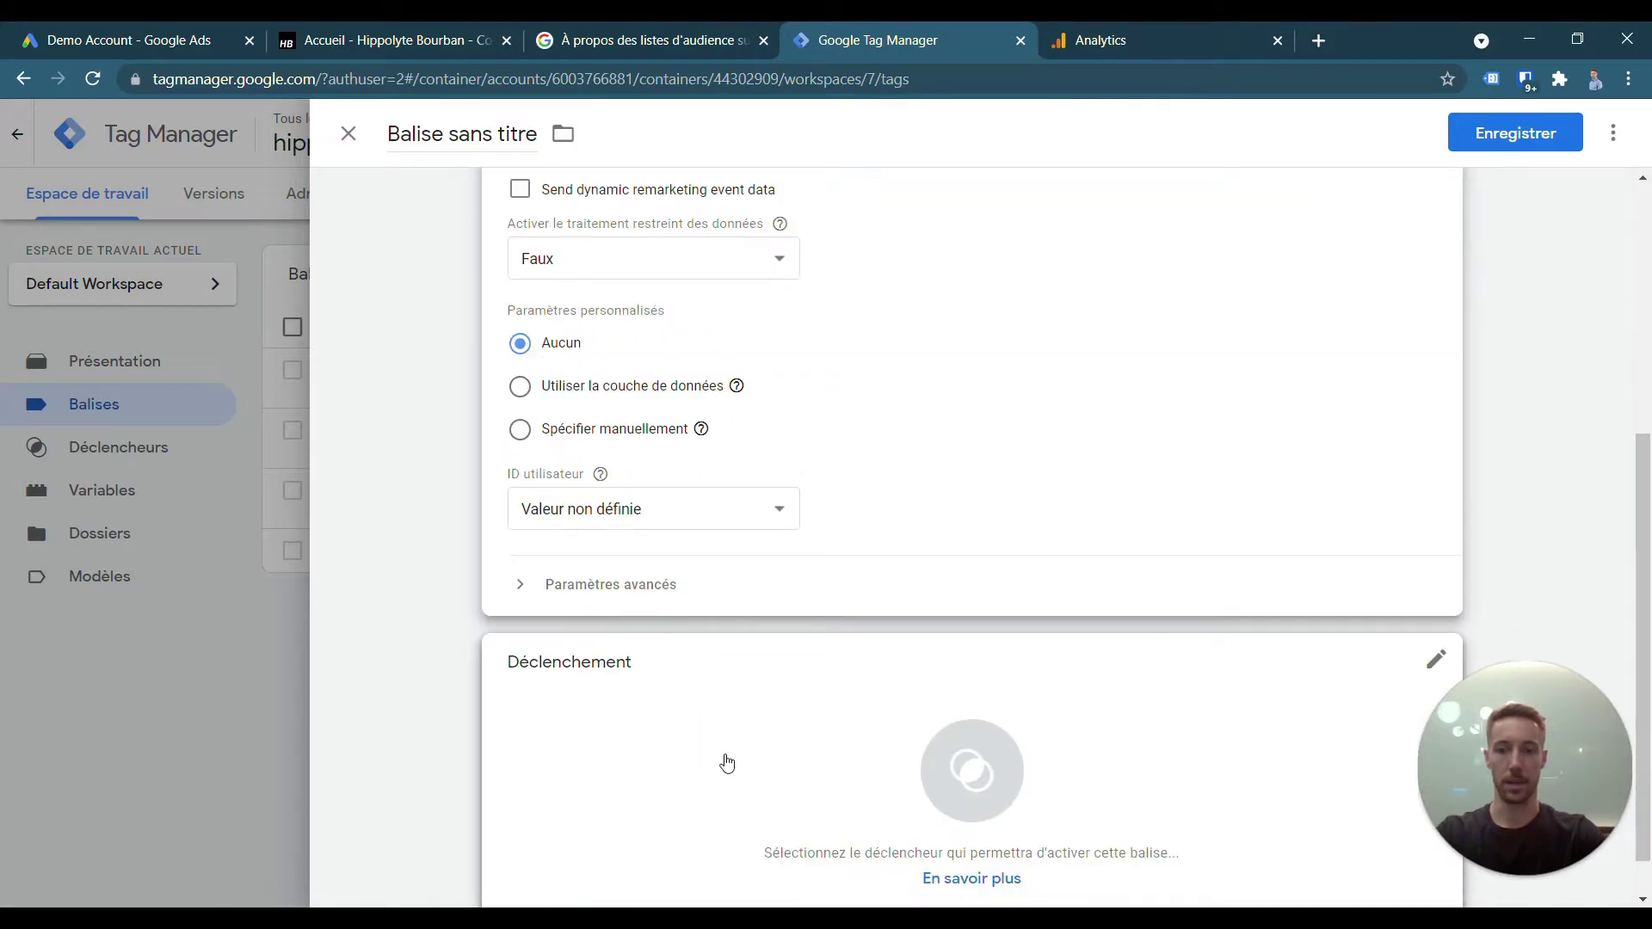
pyautogui.click(738, 786)
pyautogui.click(456, 228)
pyautogui.click(462, 134)
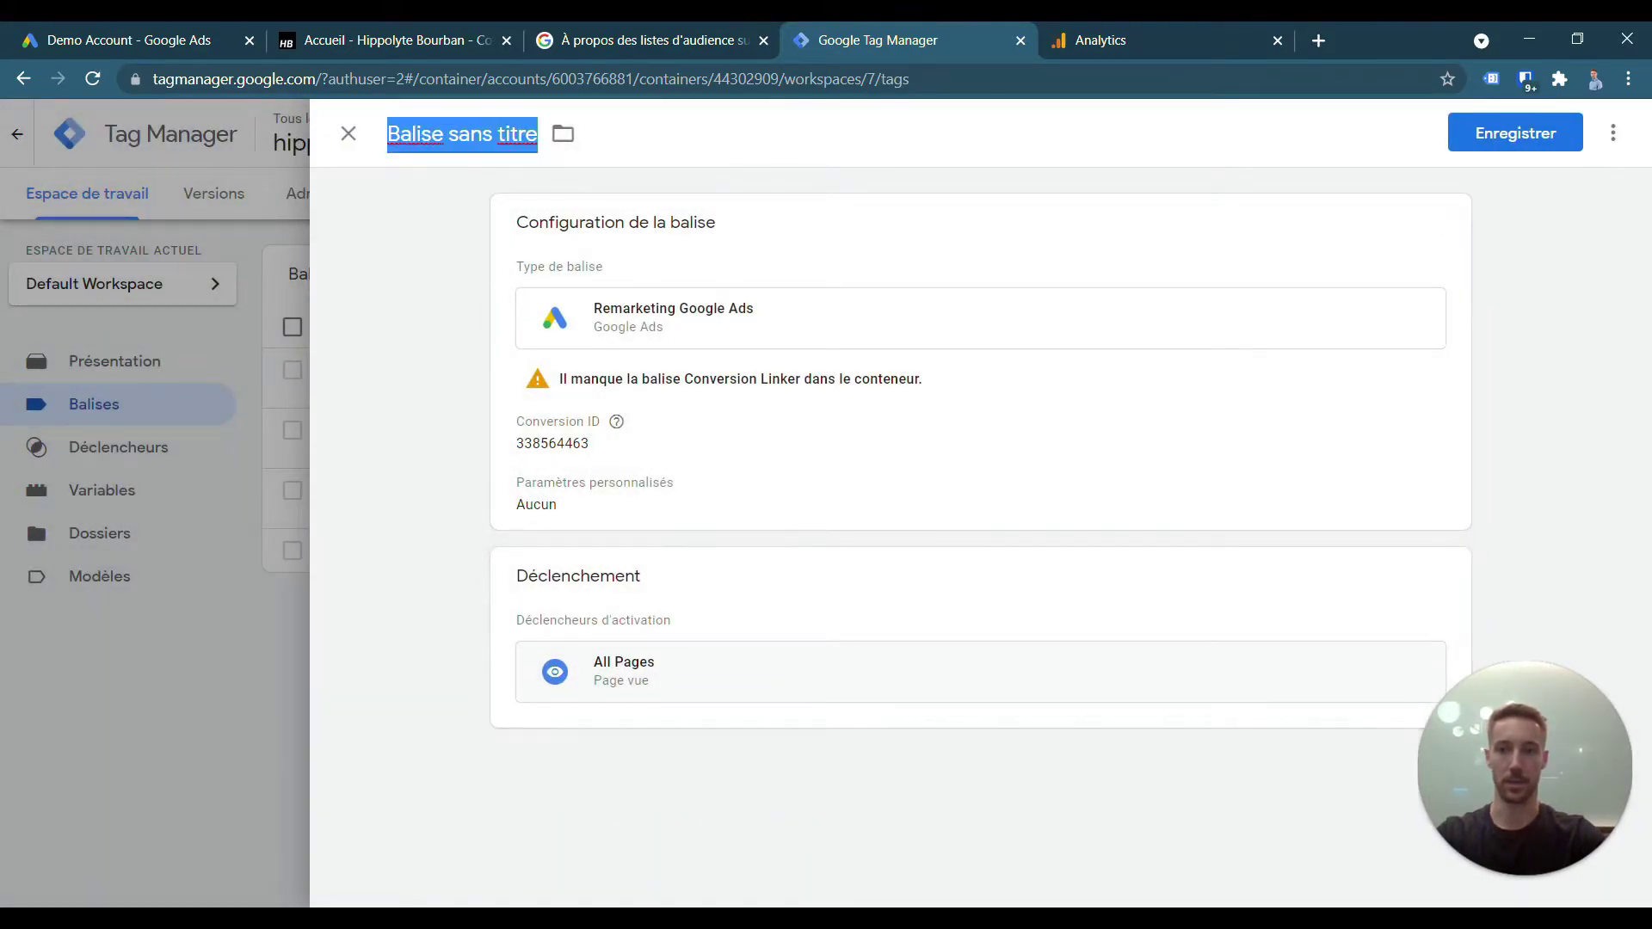
pyautogui.write('Balise')
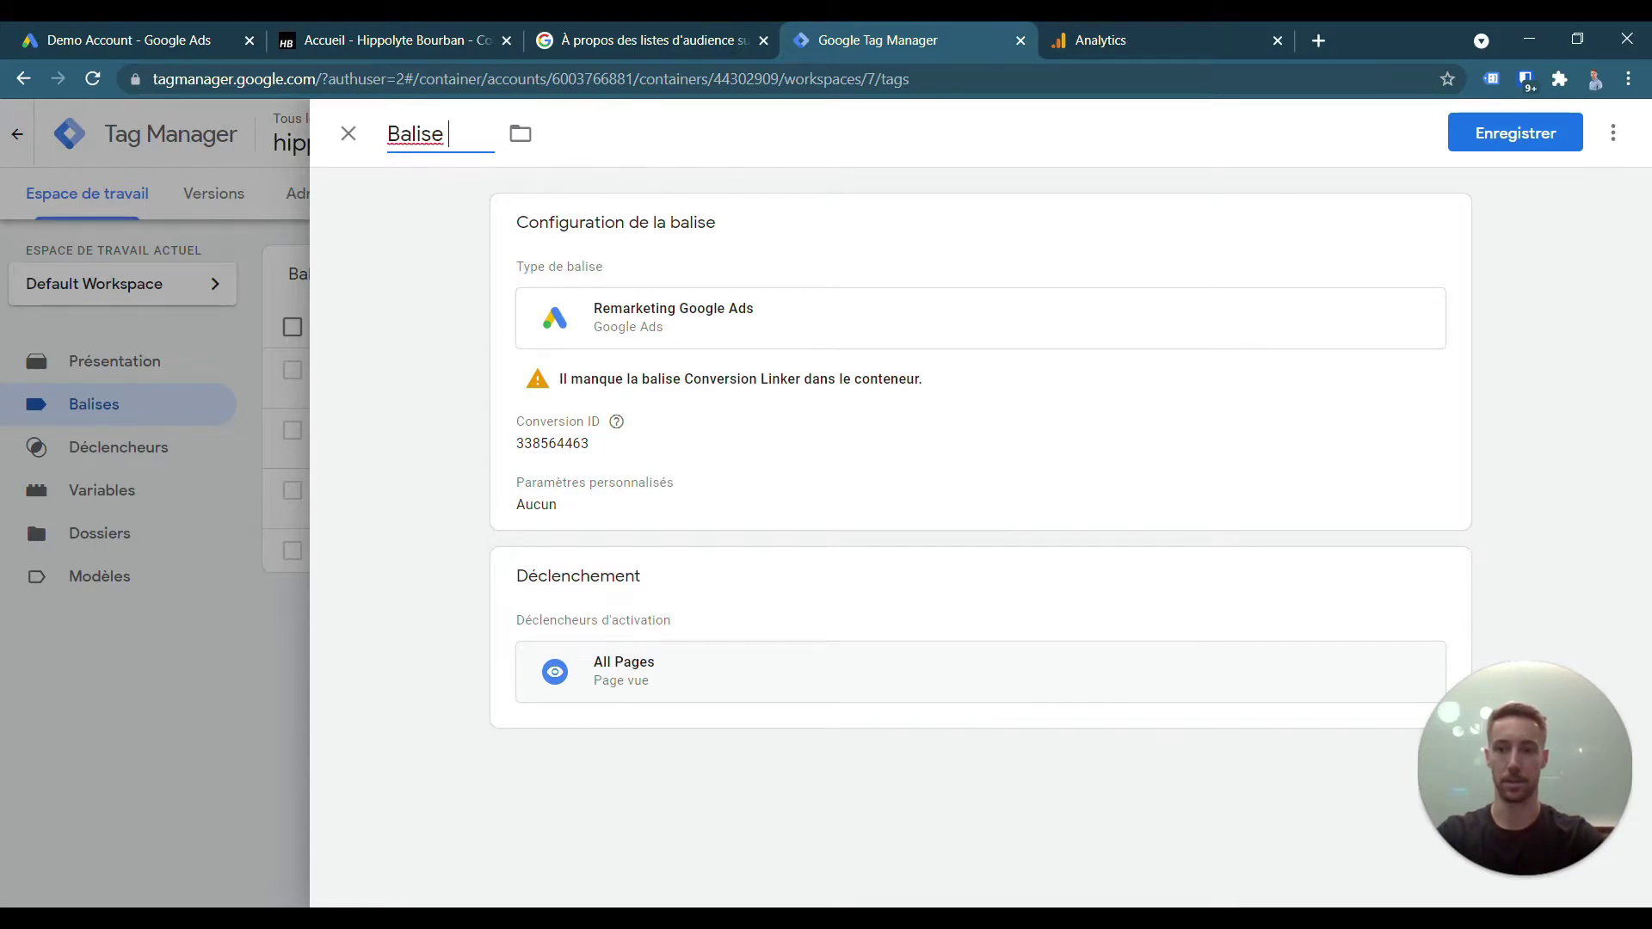
pyautogui.write(' REm')
pyautogui.press('BackSpace')
pyautogui.write('marketing')
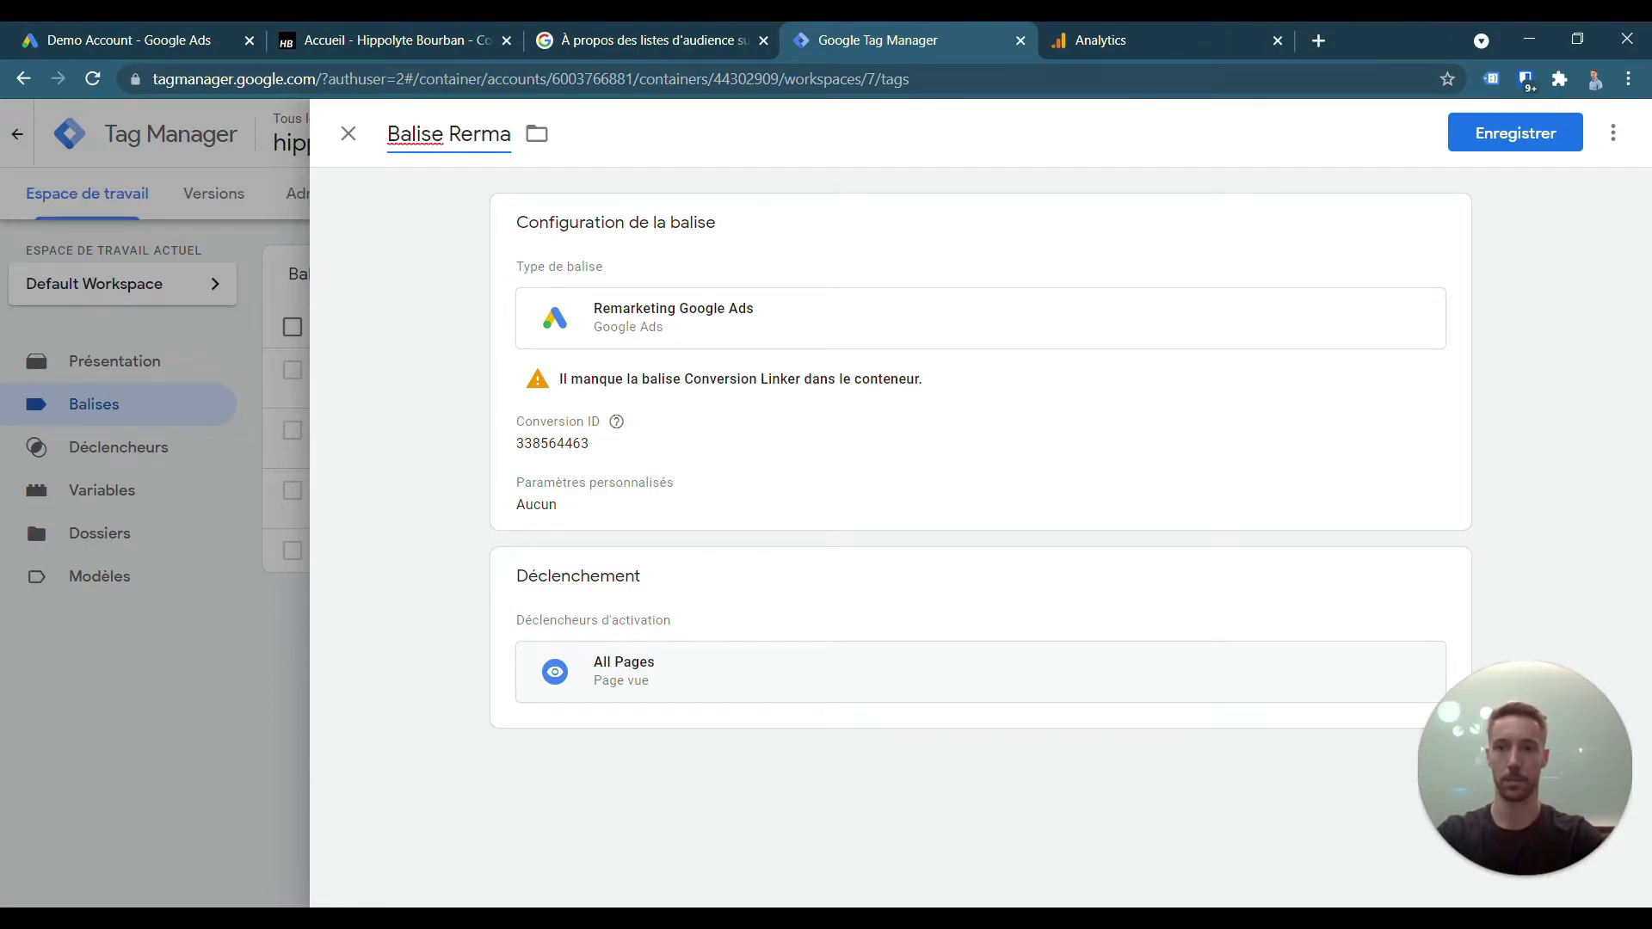
pyautogui.click(1536, 140)
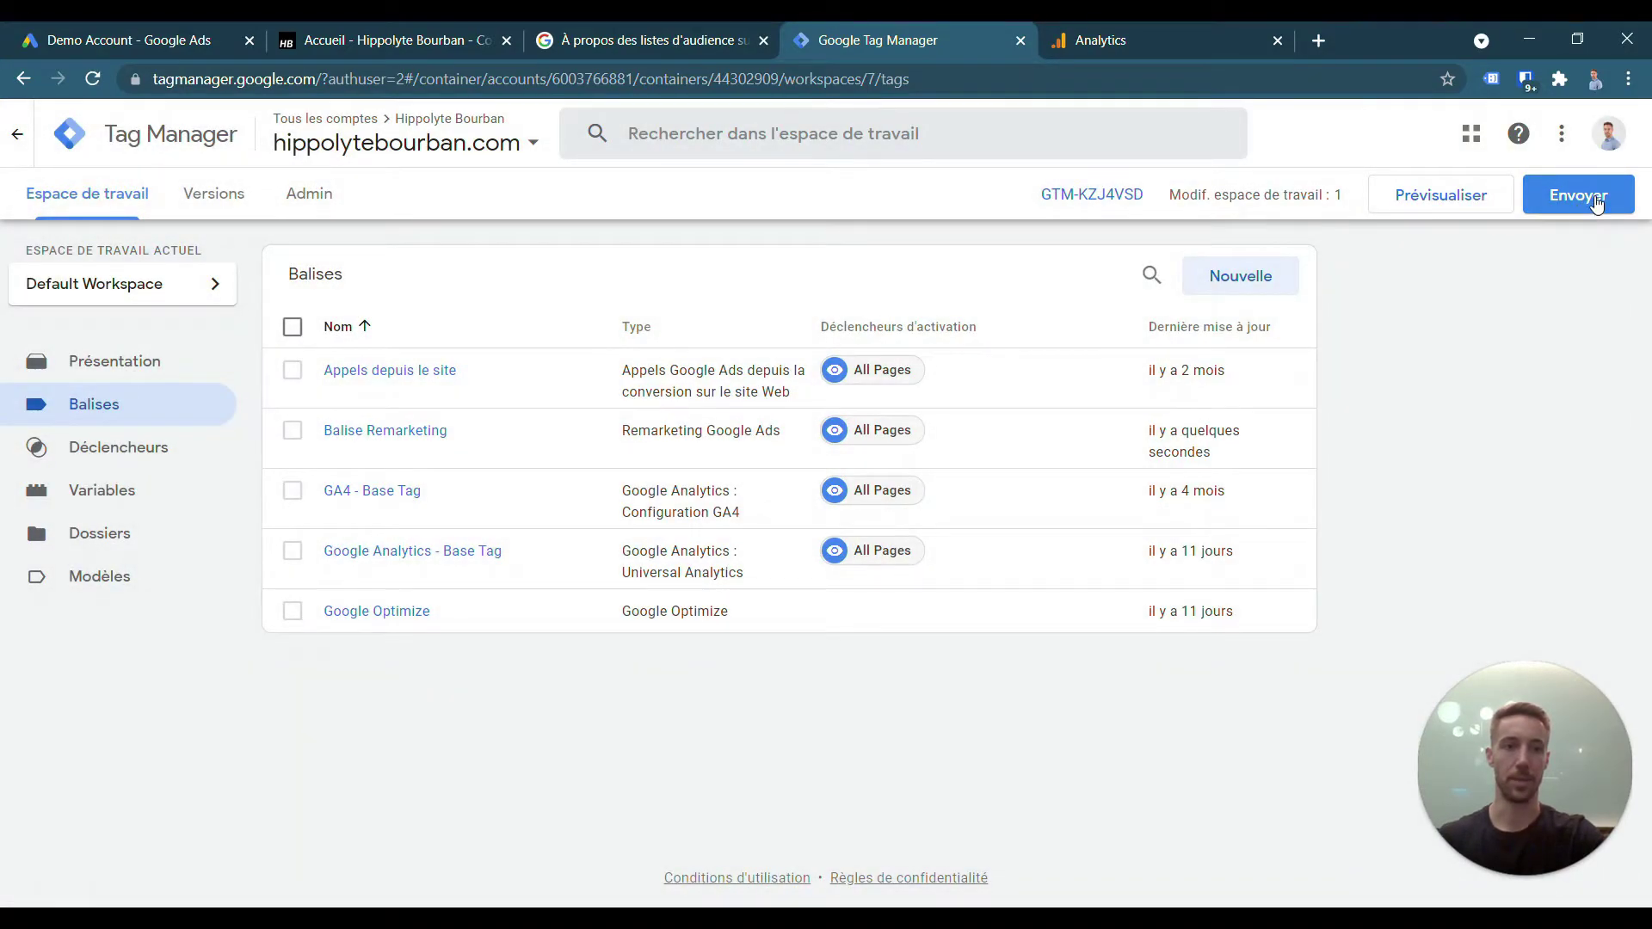
# - Submit the workspace changes and publish them to the Live environment as a new version without a name or description
pyautogui.click(1596, 203)
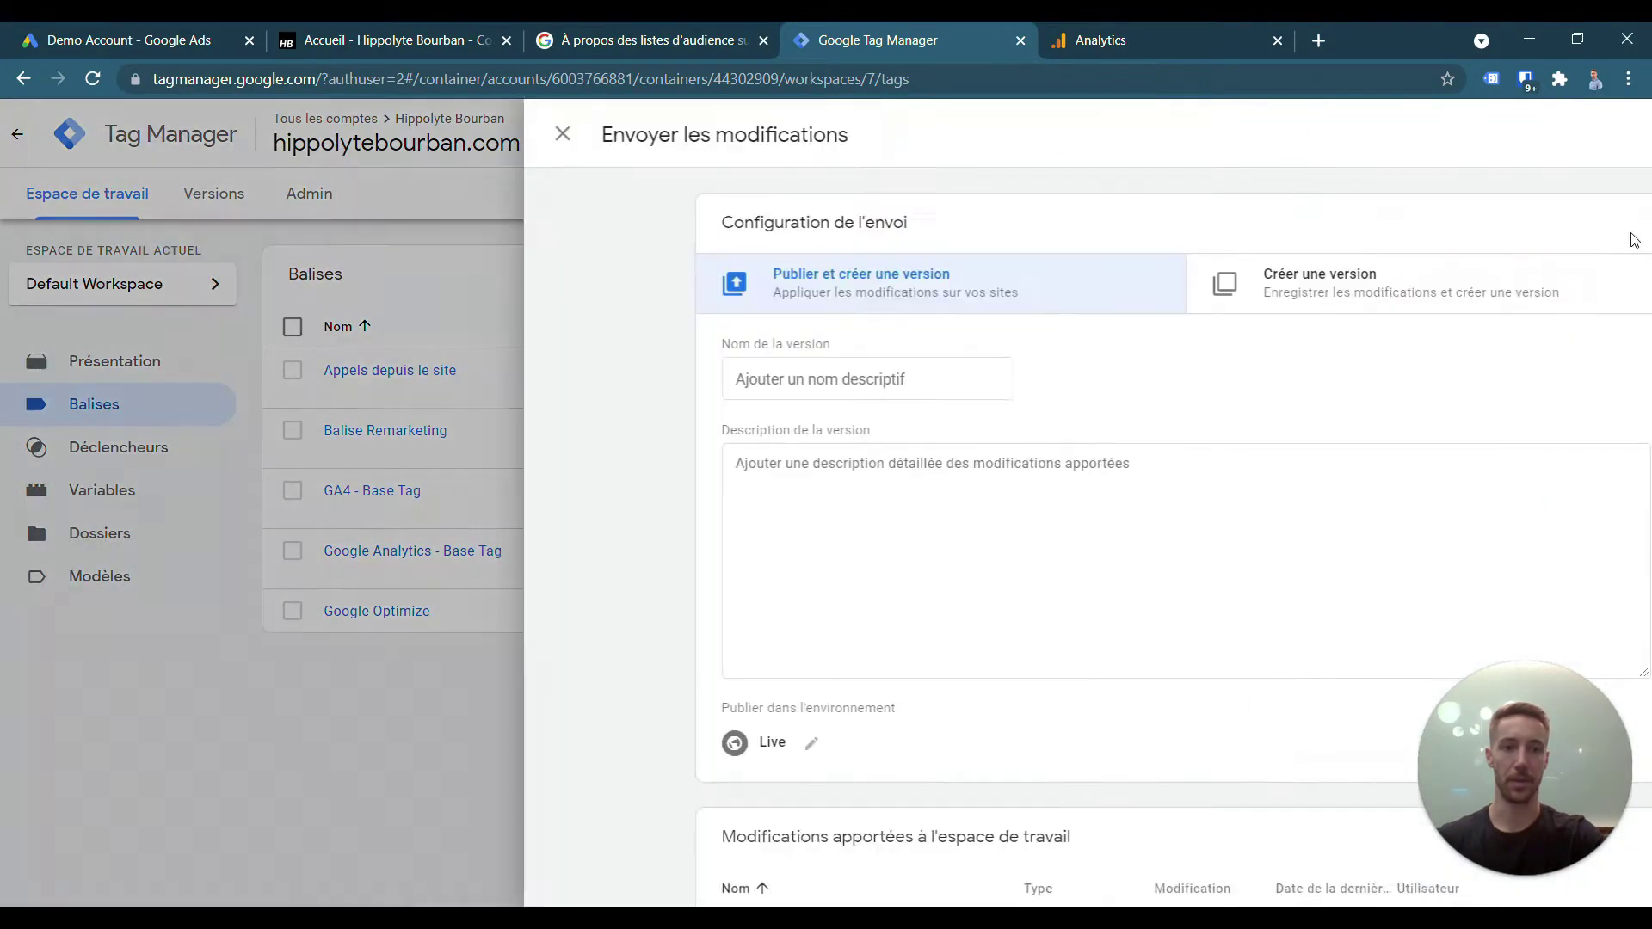
pyautogui.click(1577, 133)
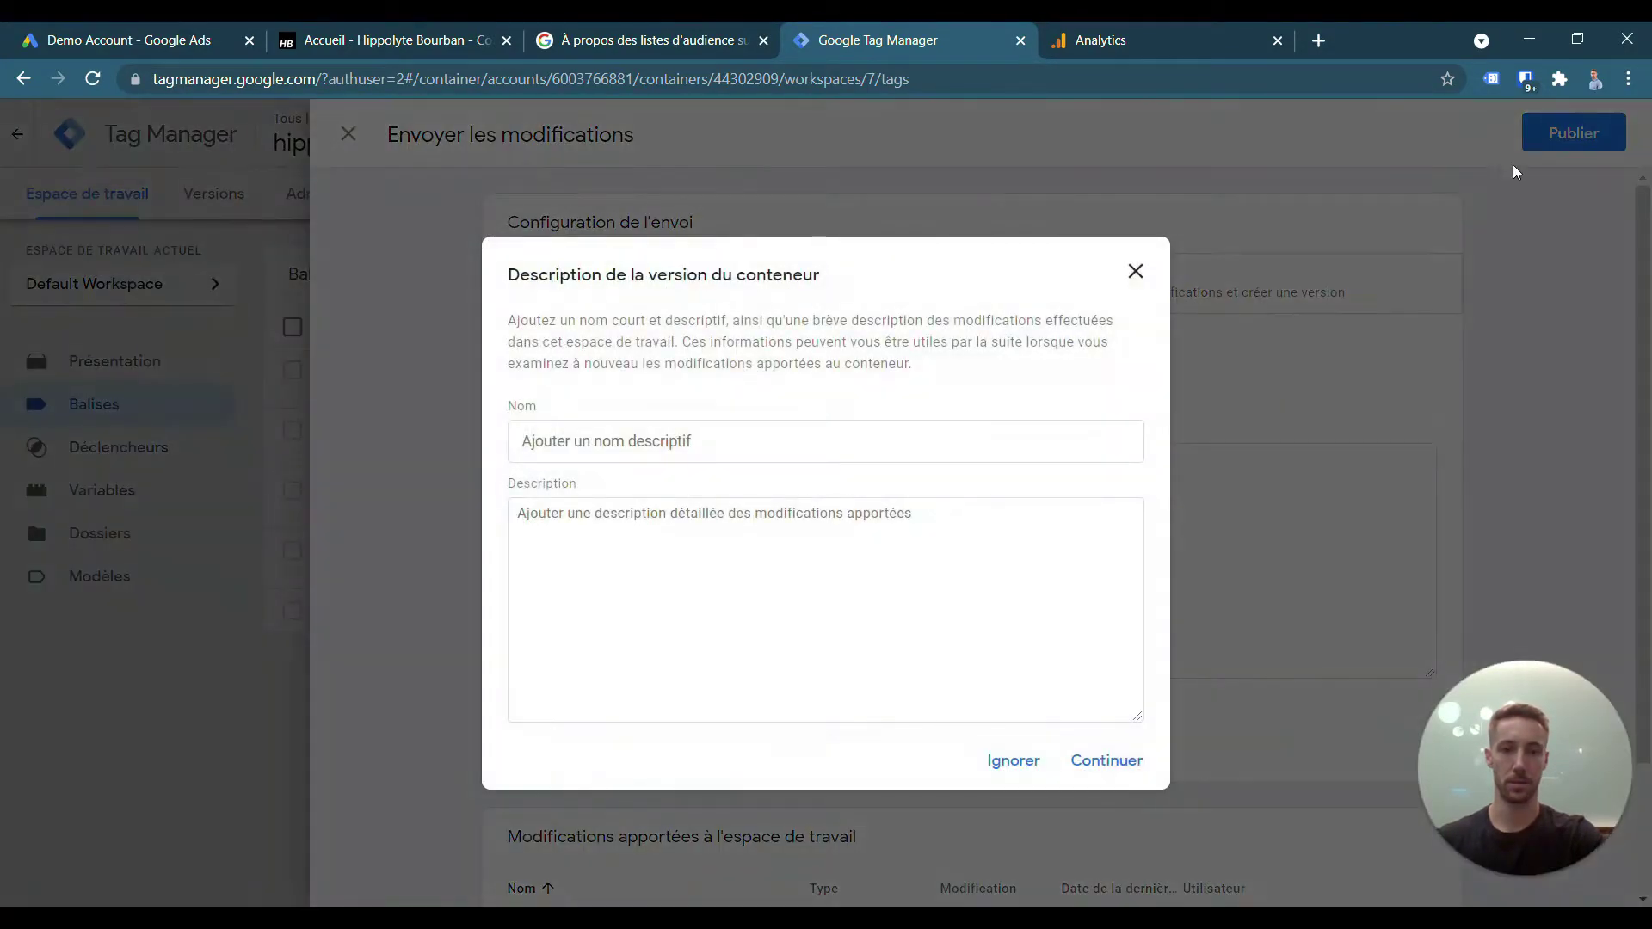
pyautogui.click(1114, 762)
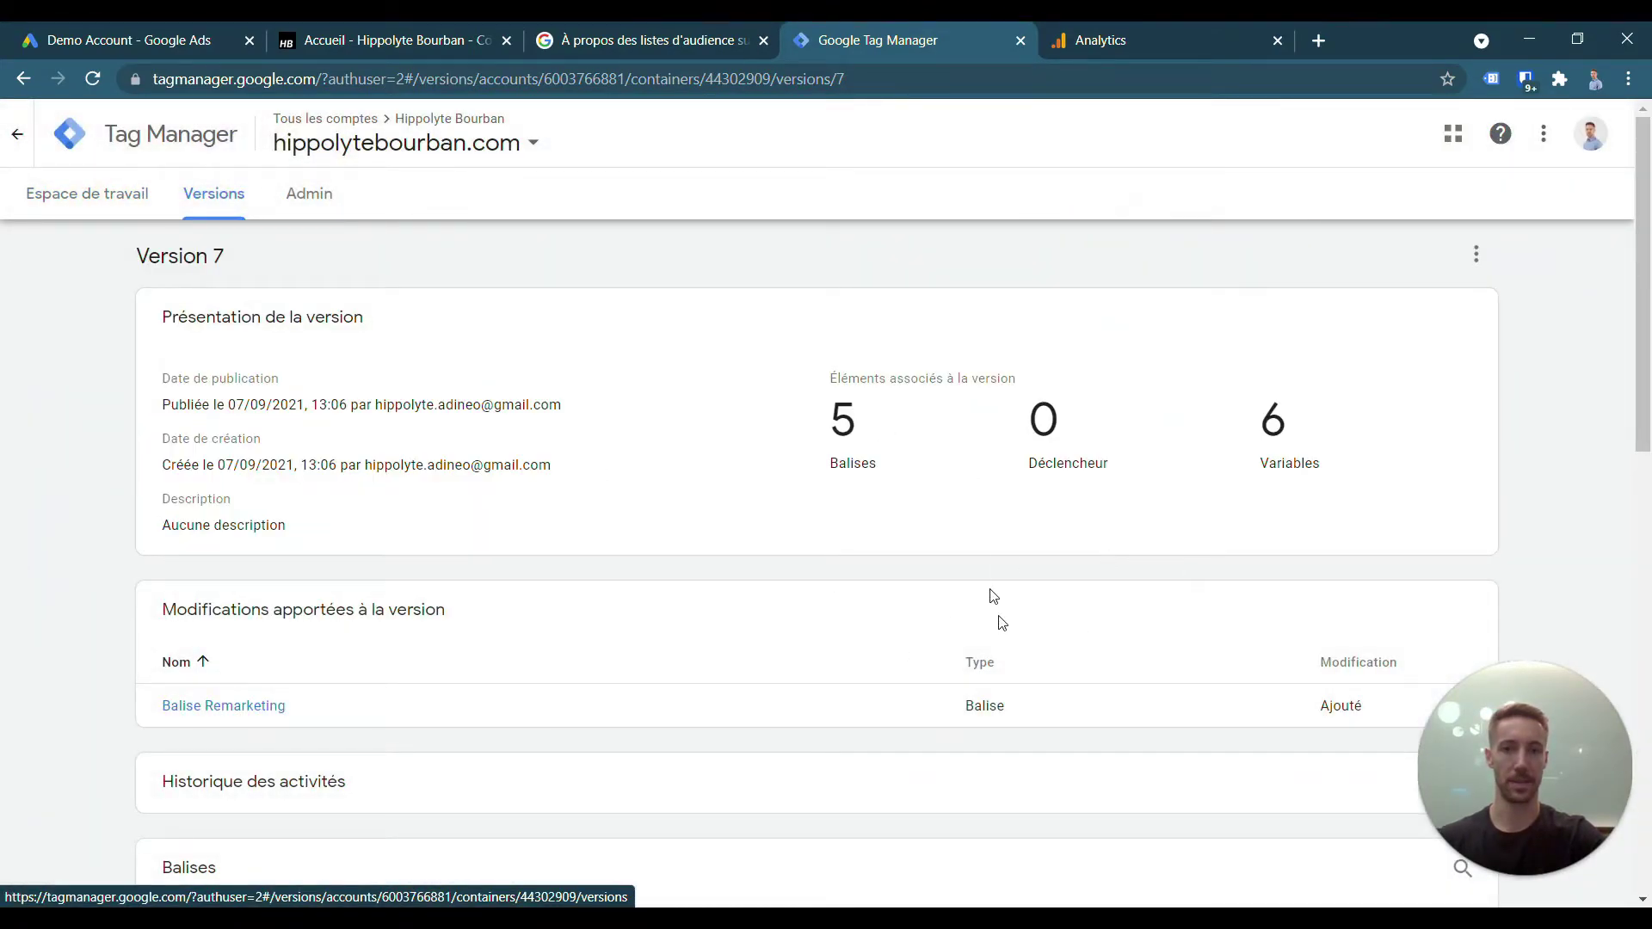
# - Switch to the website and check with Tag Assistant whether the Google Ads remarketing tag is detected
pyautogui.click(411, 39)
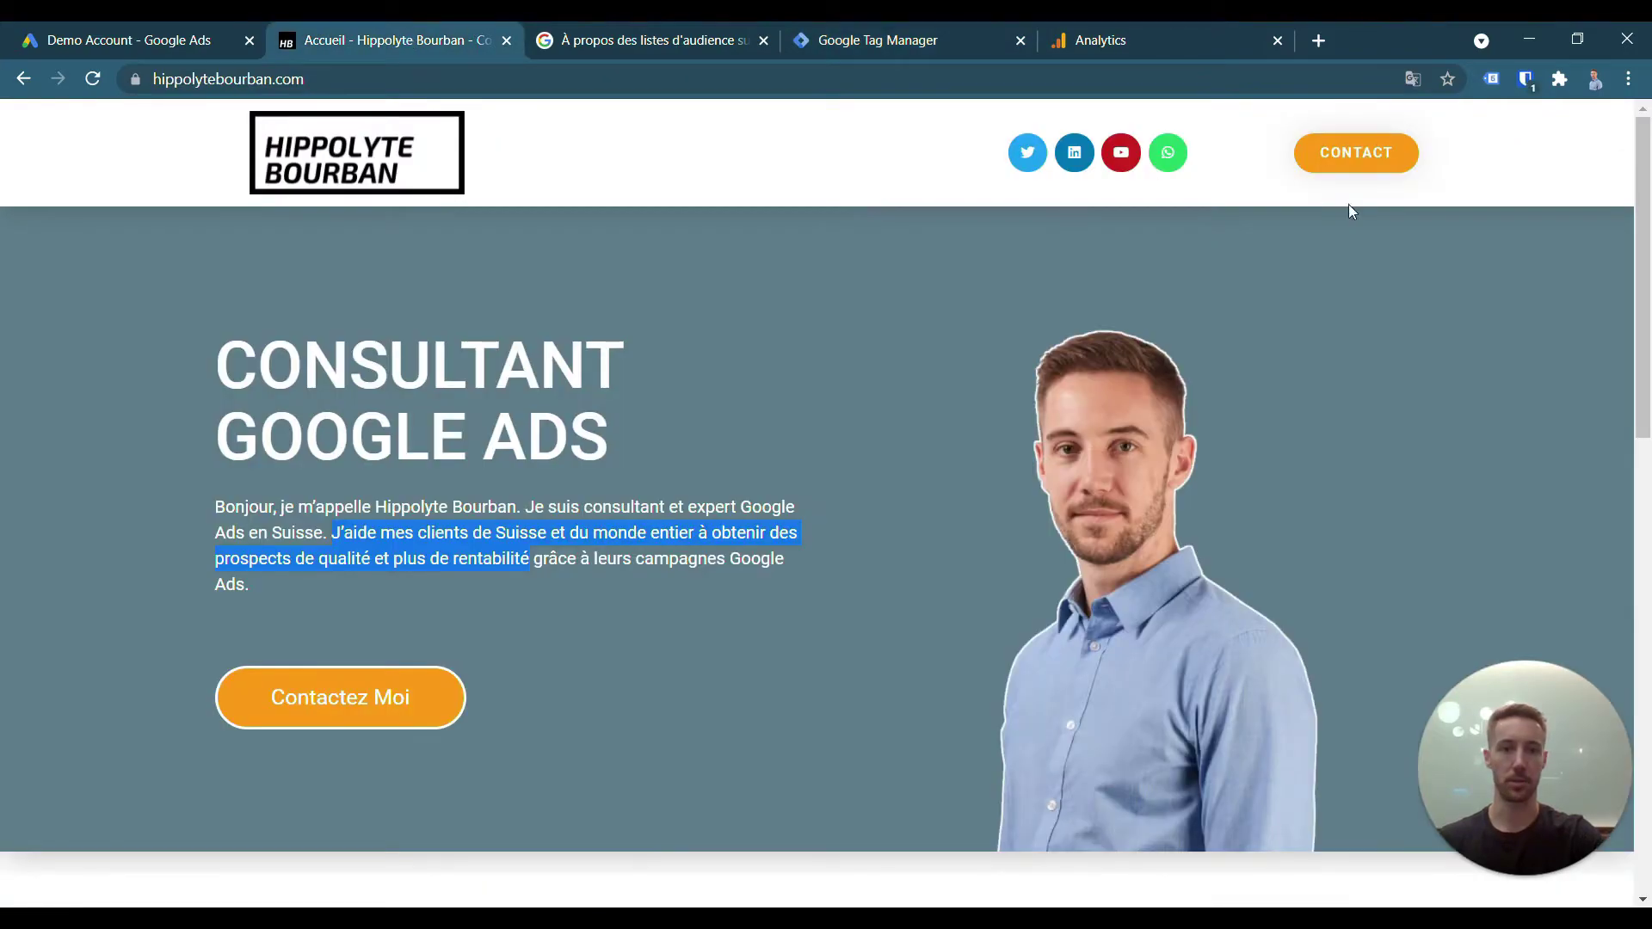
pyautogui.click(1493, 79)
pyautogui.scroll(-1, 1219, 359)
pyautogui.scroll(1, 1204, 370)
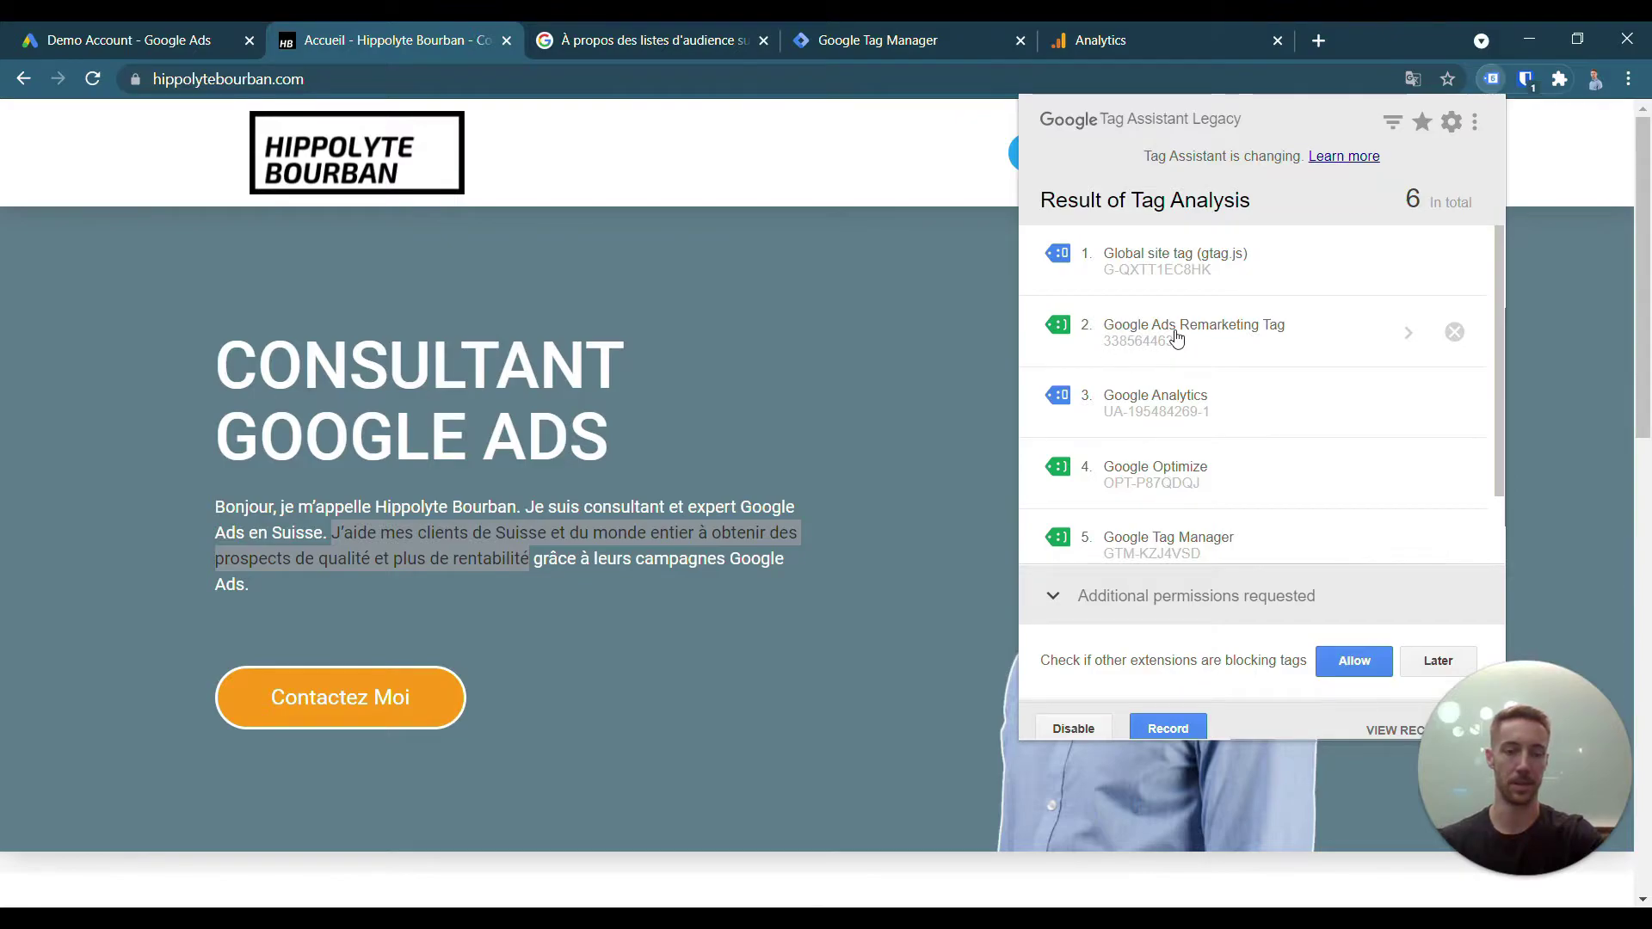
# - Switch to Google Ads and start a website visitors audience segment named "HB - Visiteurs de la page formulaire - 30 jours"
pyautogui.click(142, 39)
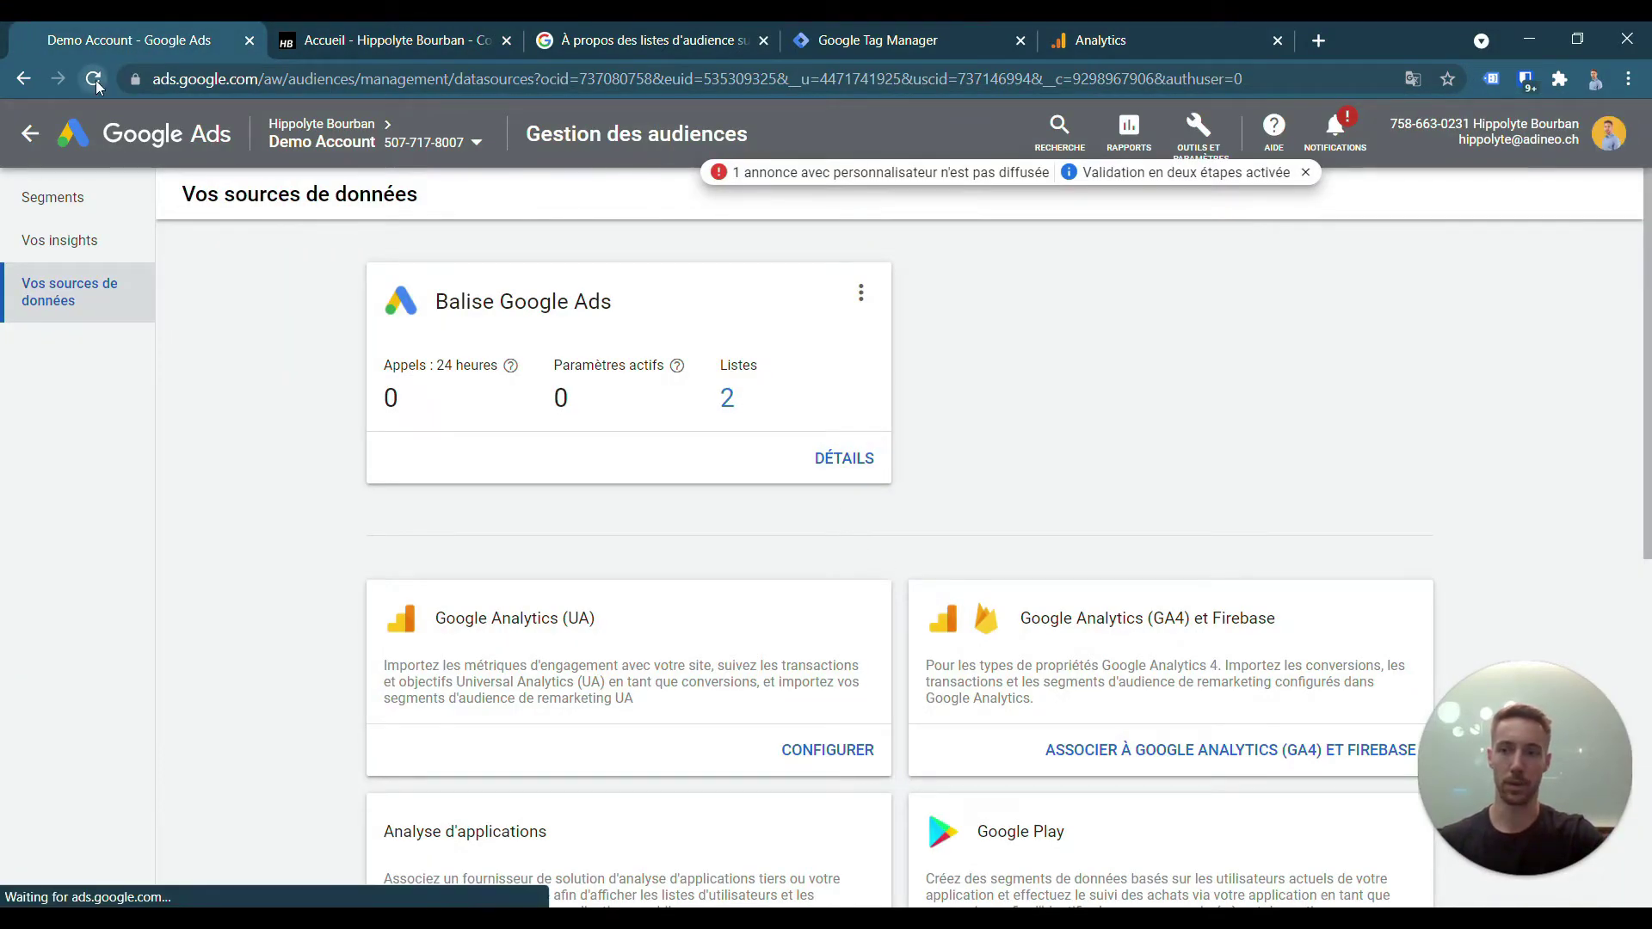
pyautogui.click(85, 199)
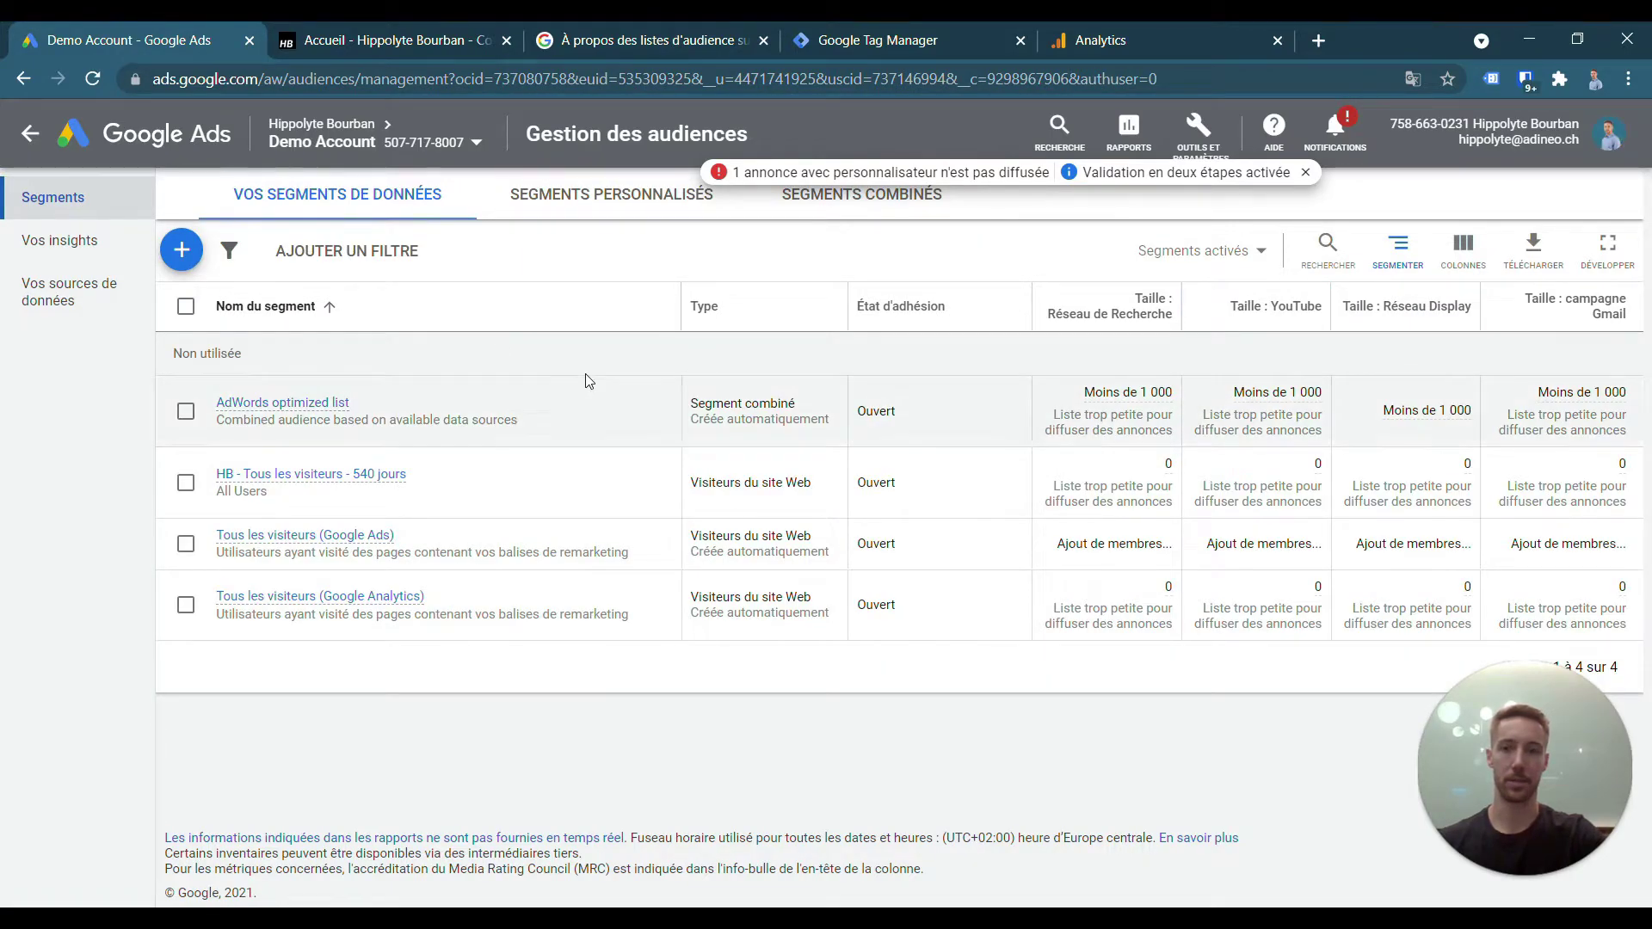
pyautogui.click(181, 251)
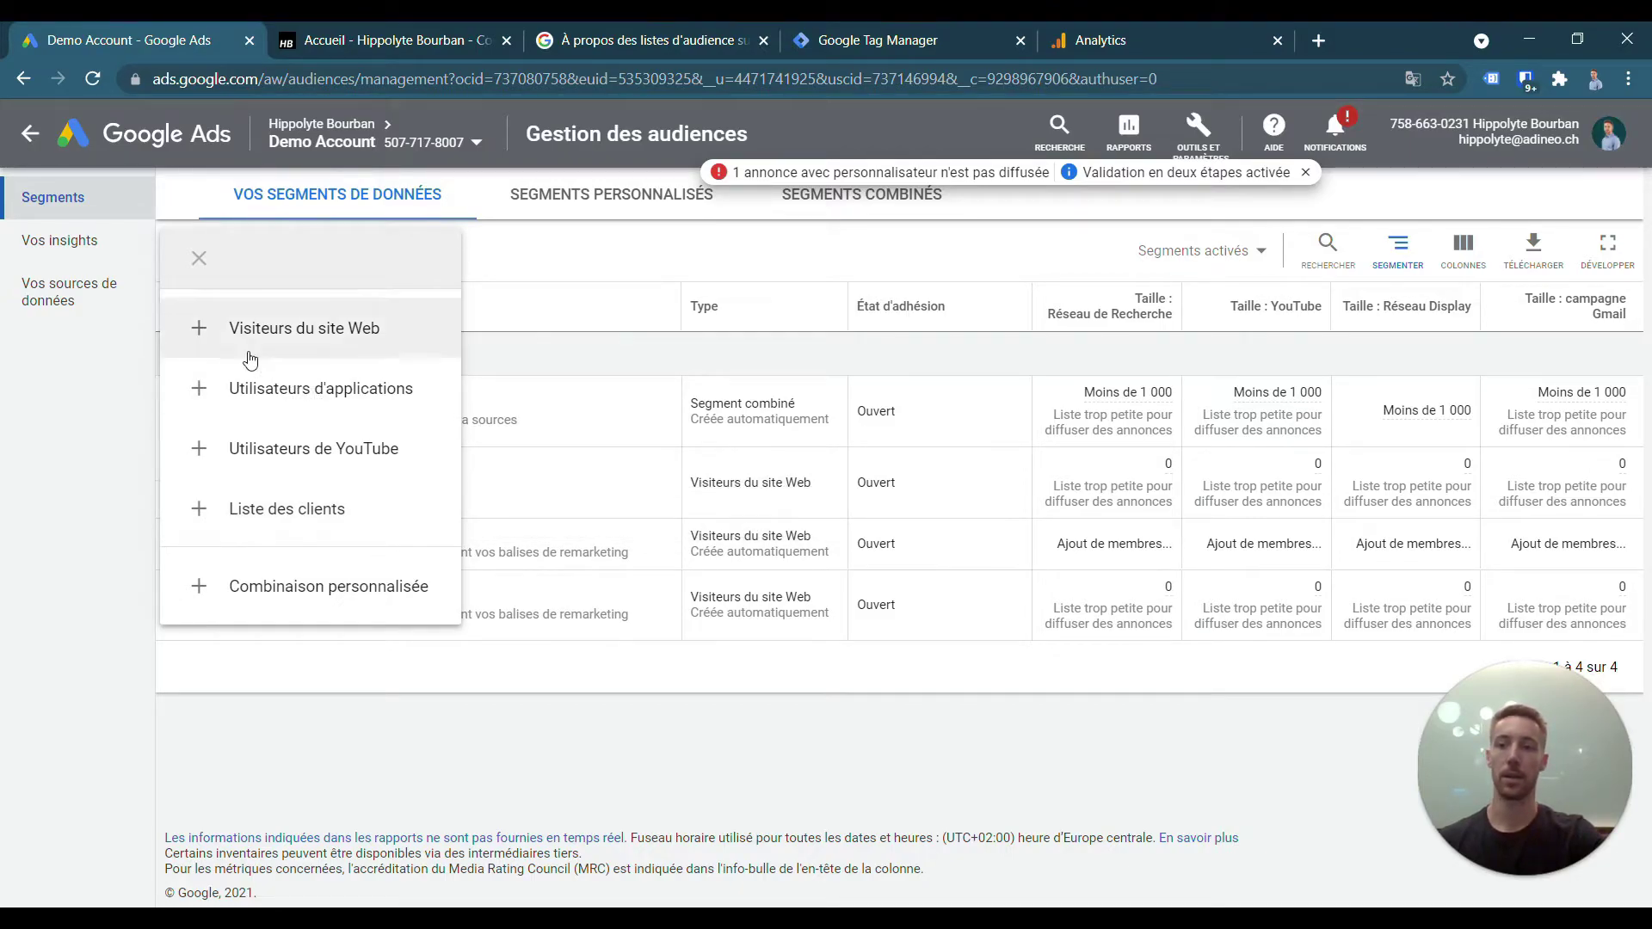
pyautogui.click(323, 334)
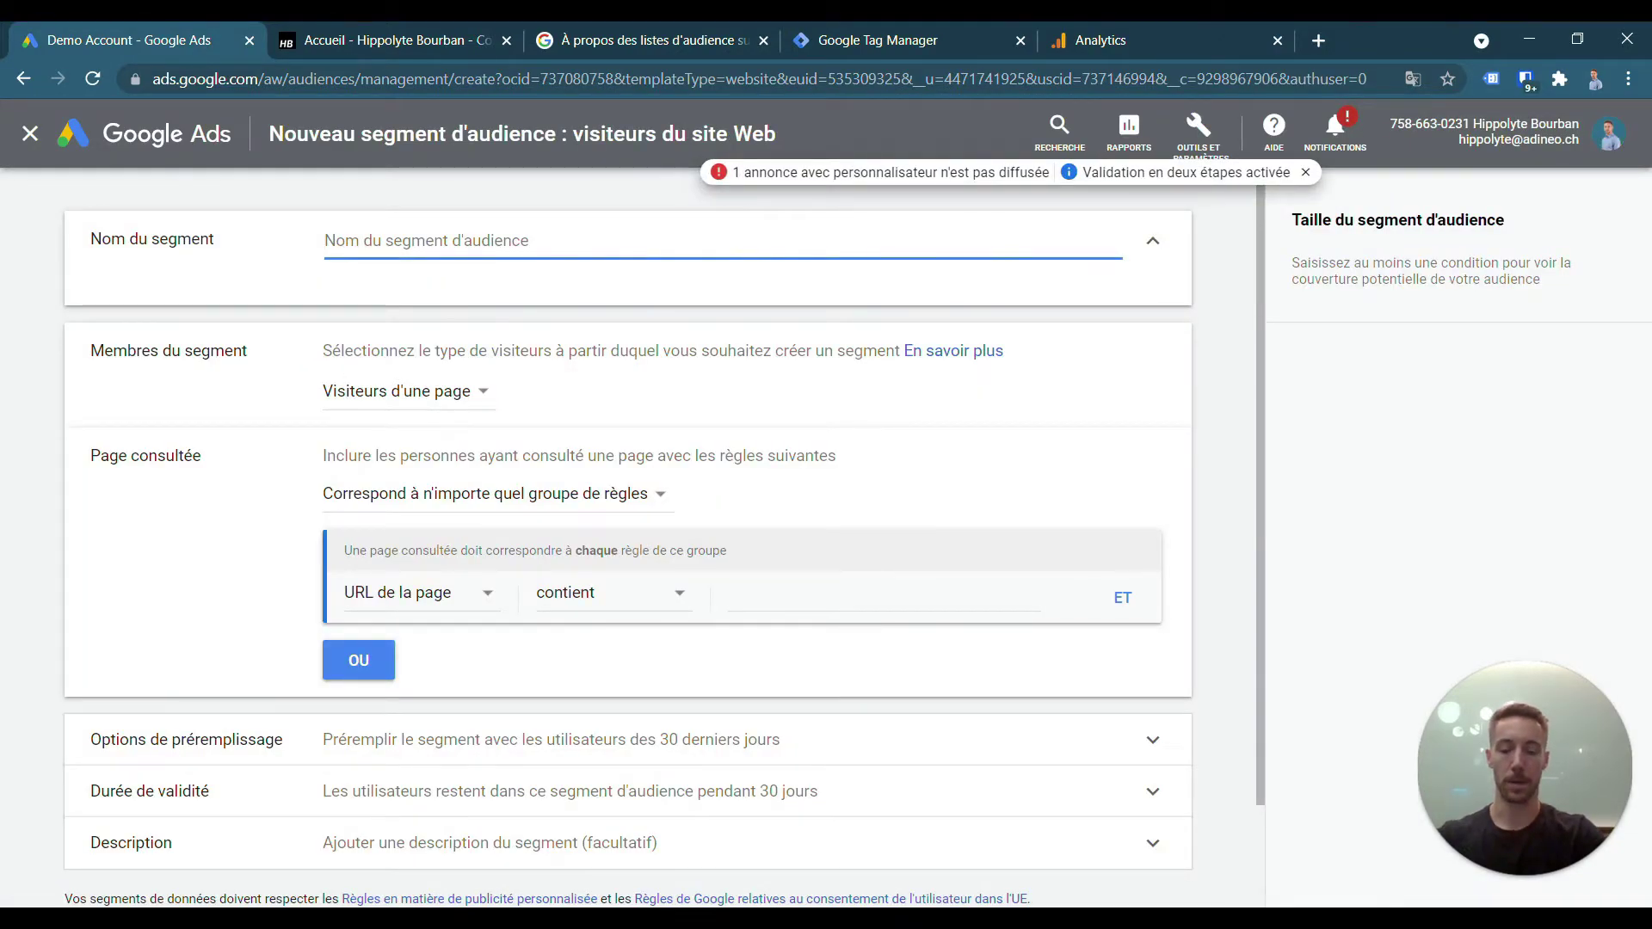
pyautogui.write('HB - Vis')
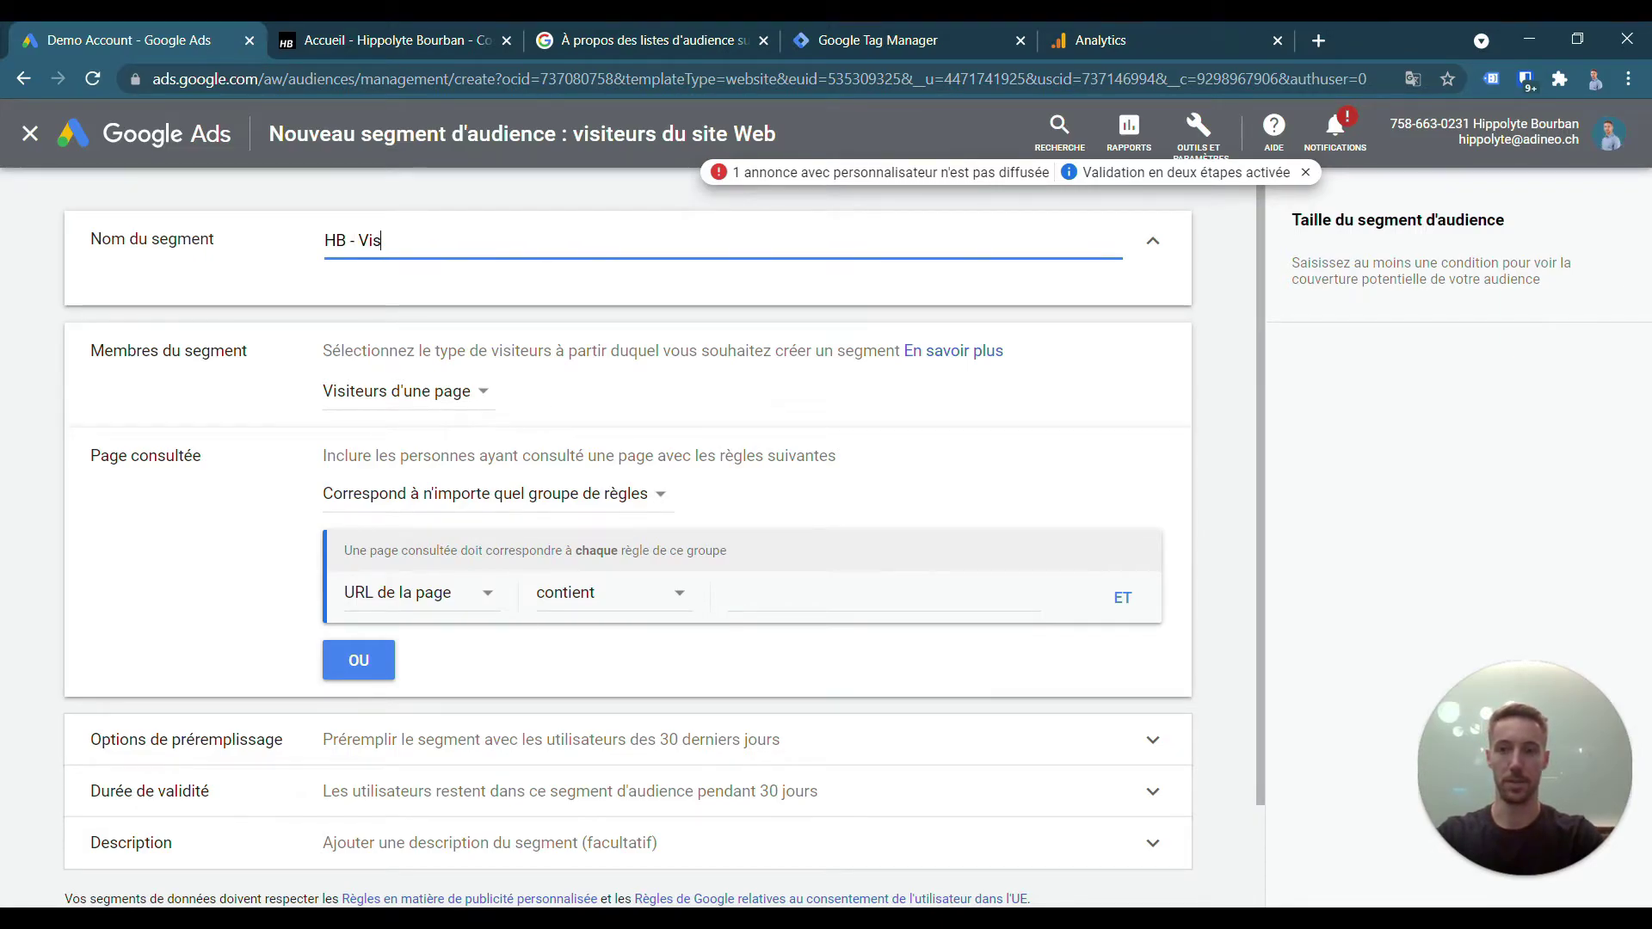
pyautogui.write('iteurs de')
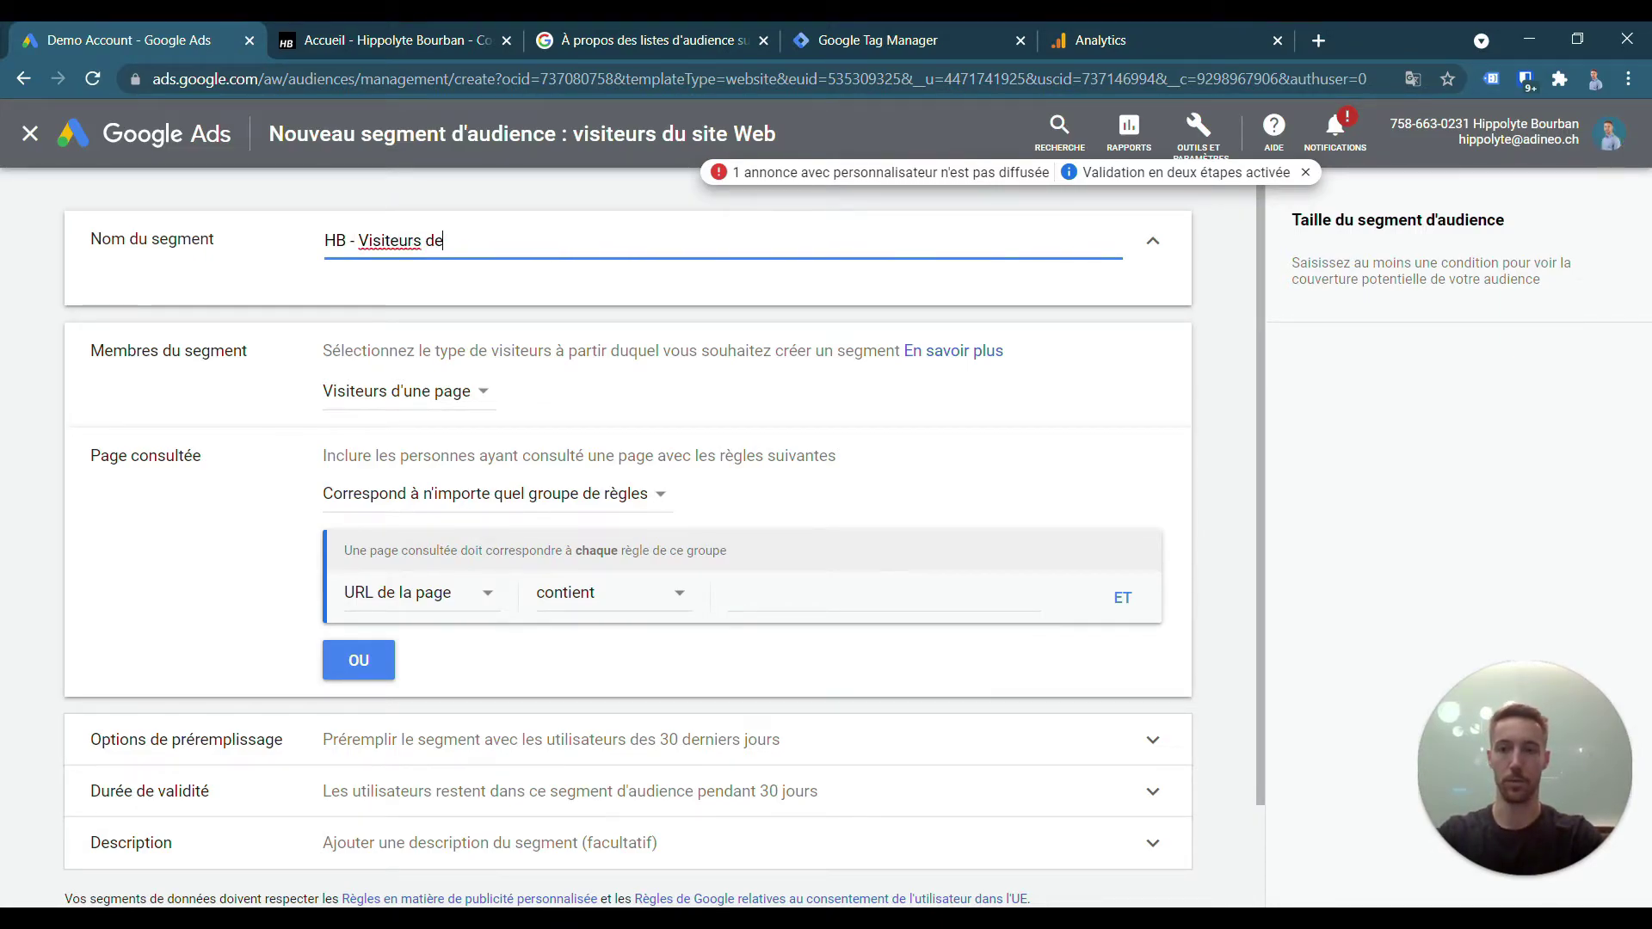
pyautogui.write(' la page formulaire - 30 jours')
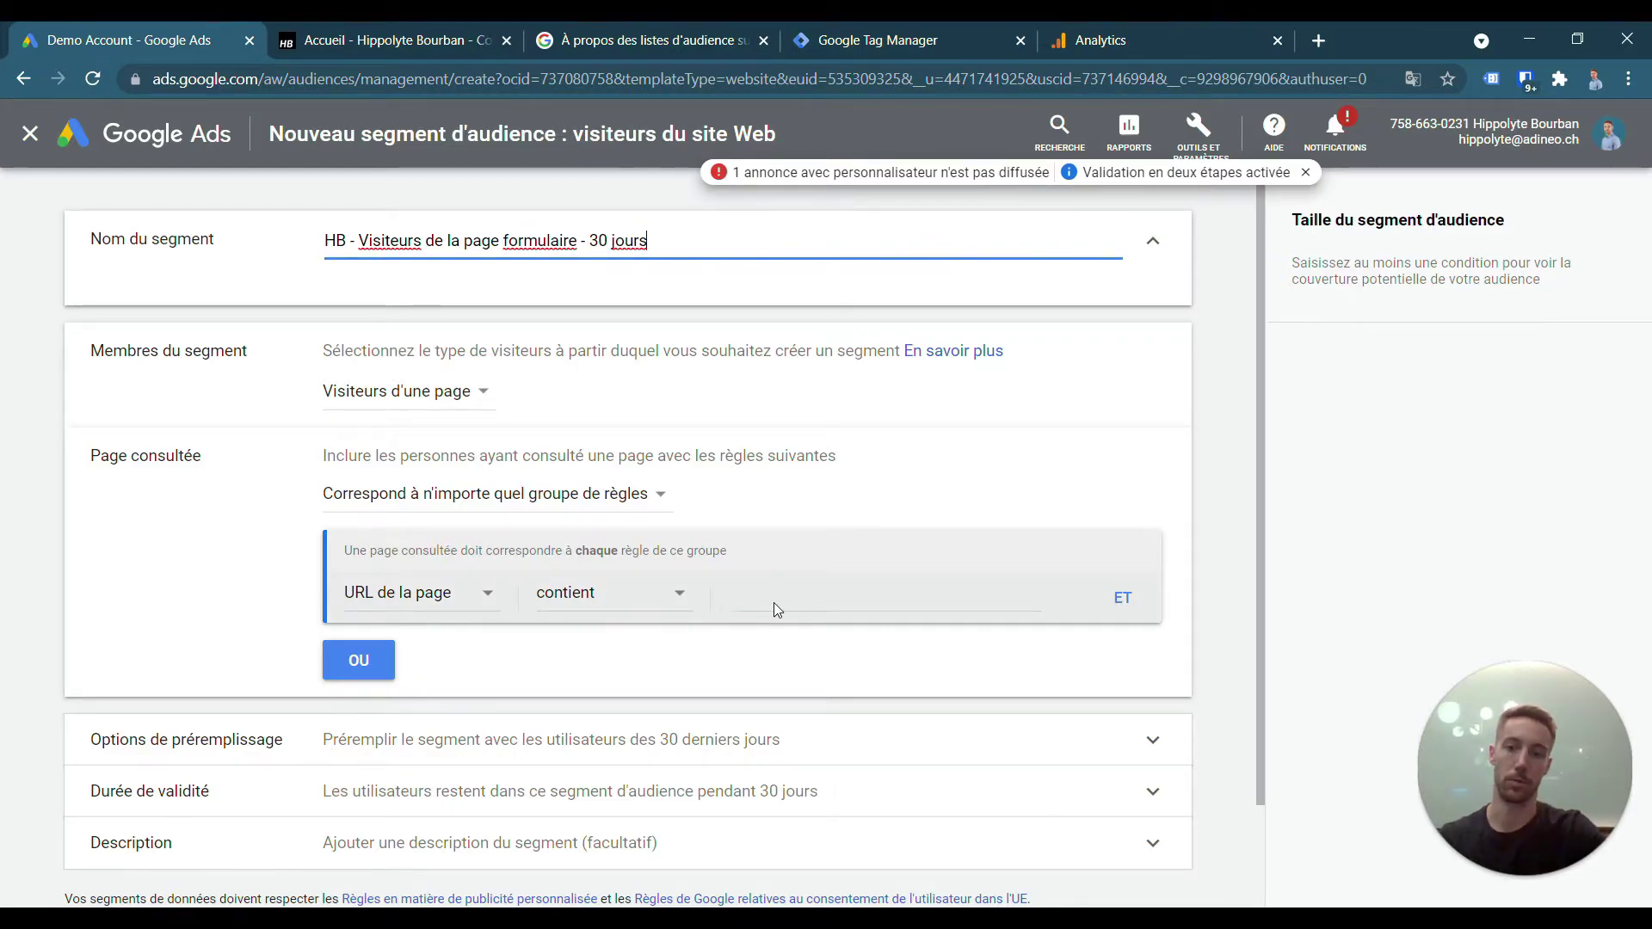
# - Set the visited page rule to URL contains "/formulaire", check the available member types, and keep "Visiteurs d'une page"
pyautogui.click(831, 609)
pyautogui.write('/formulaire')
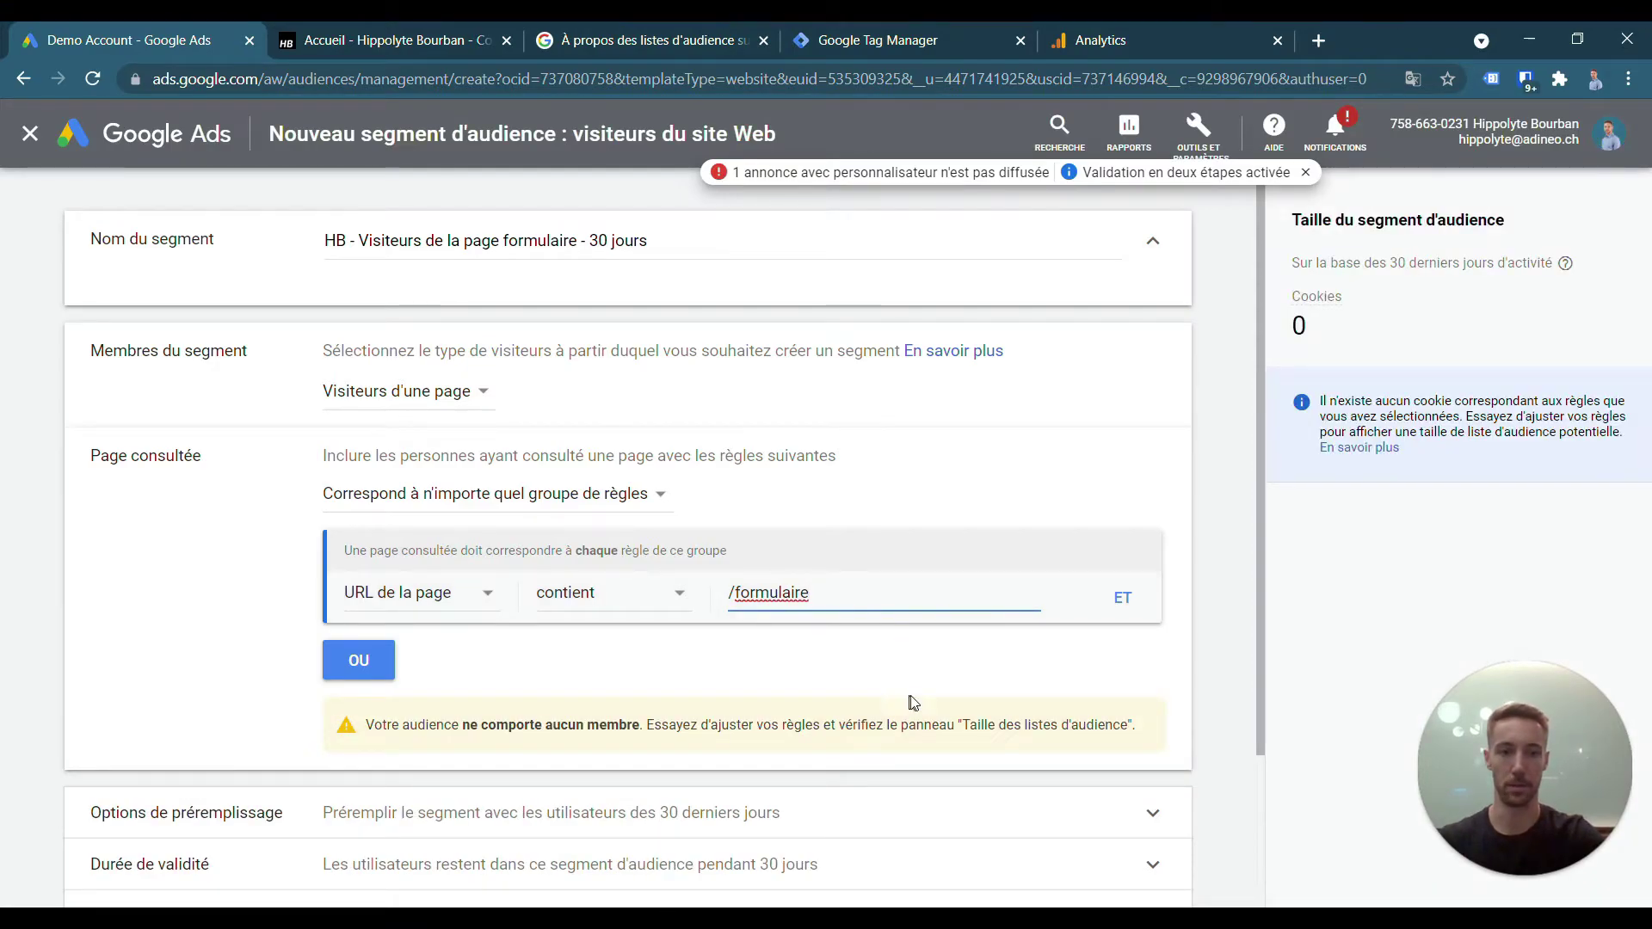
pyautogui.click(444, 388)
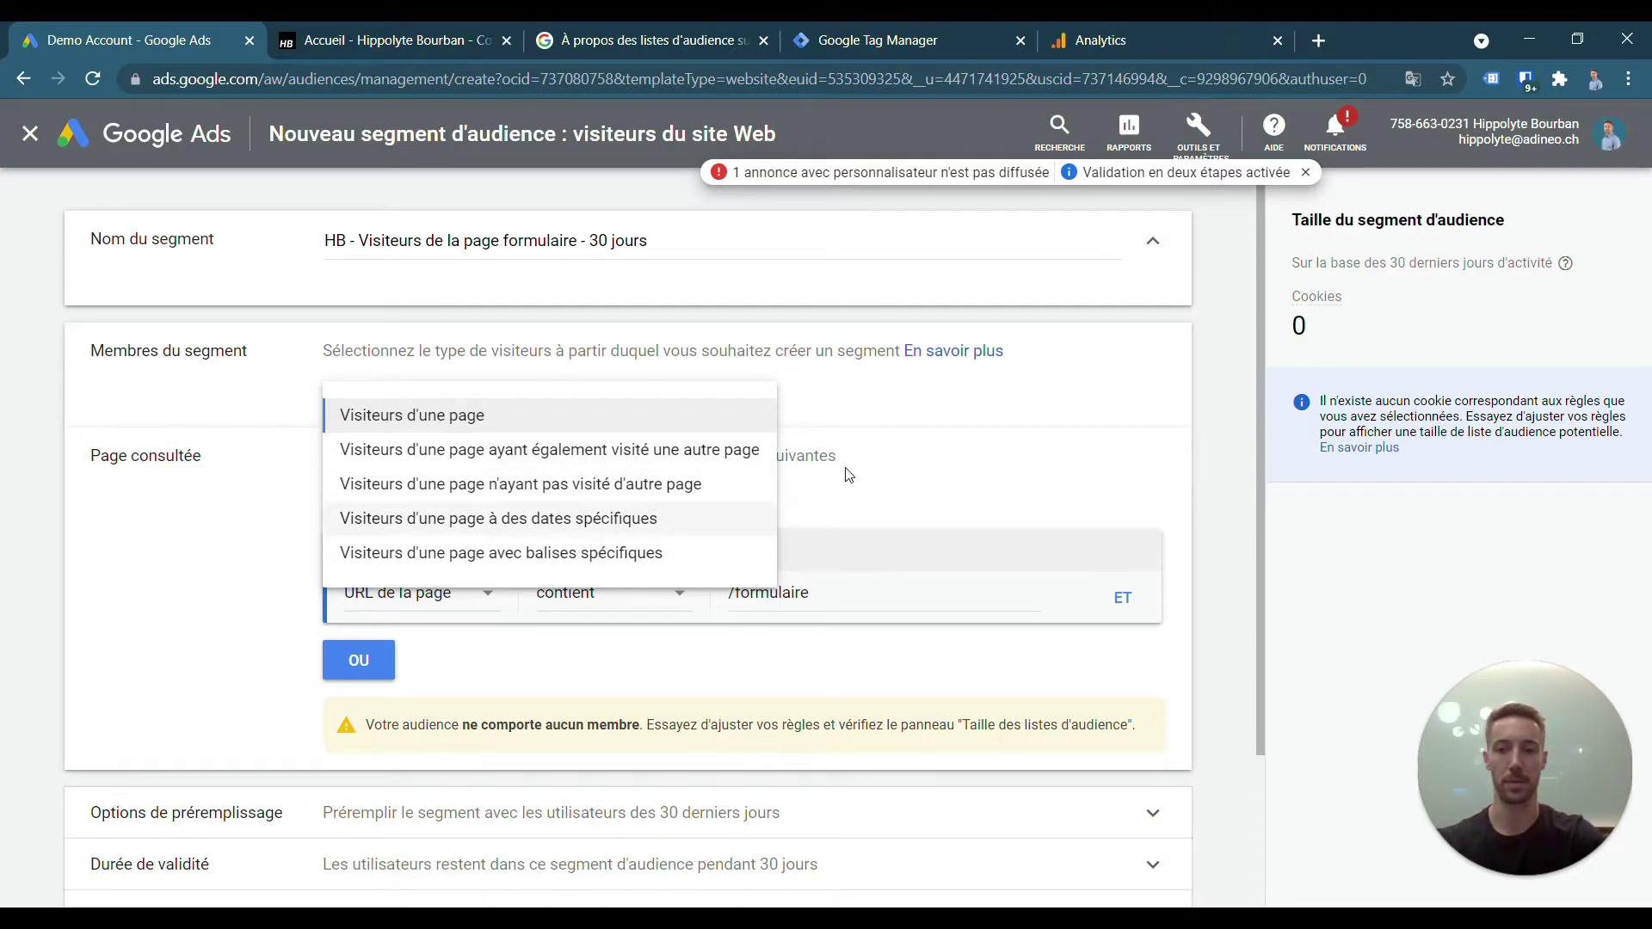
pyautogui.click(886, 400)
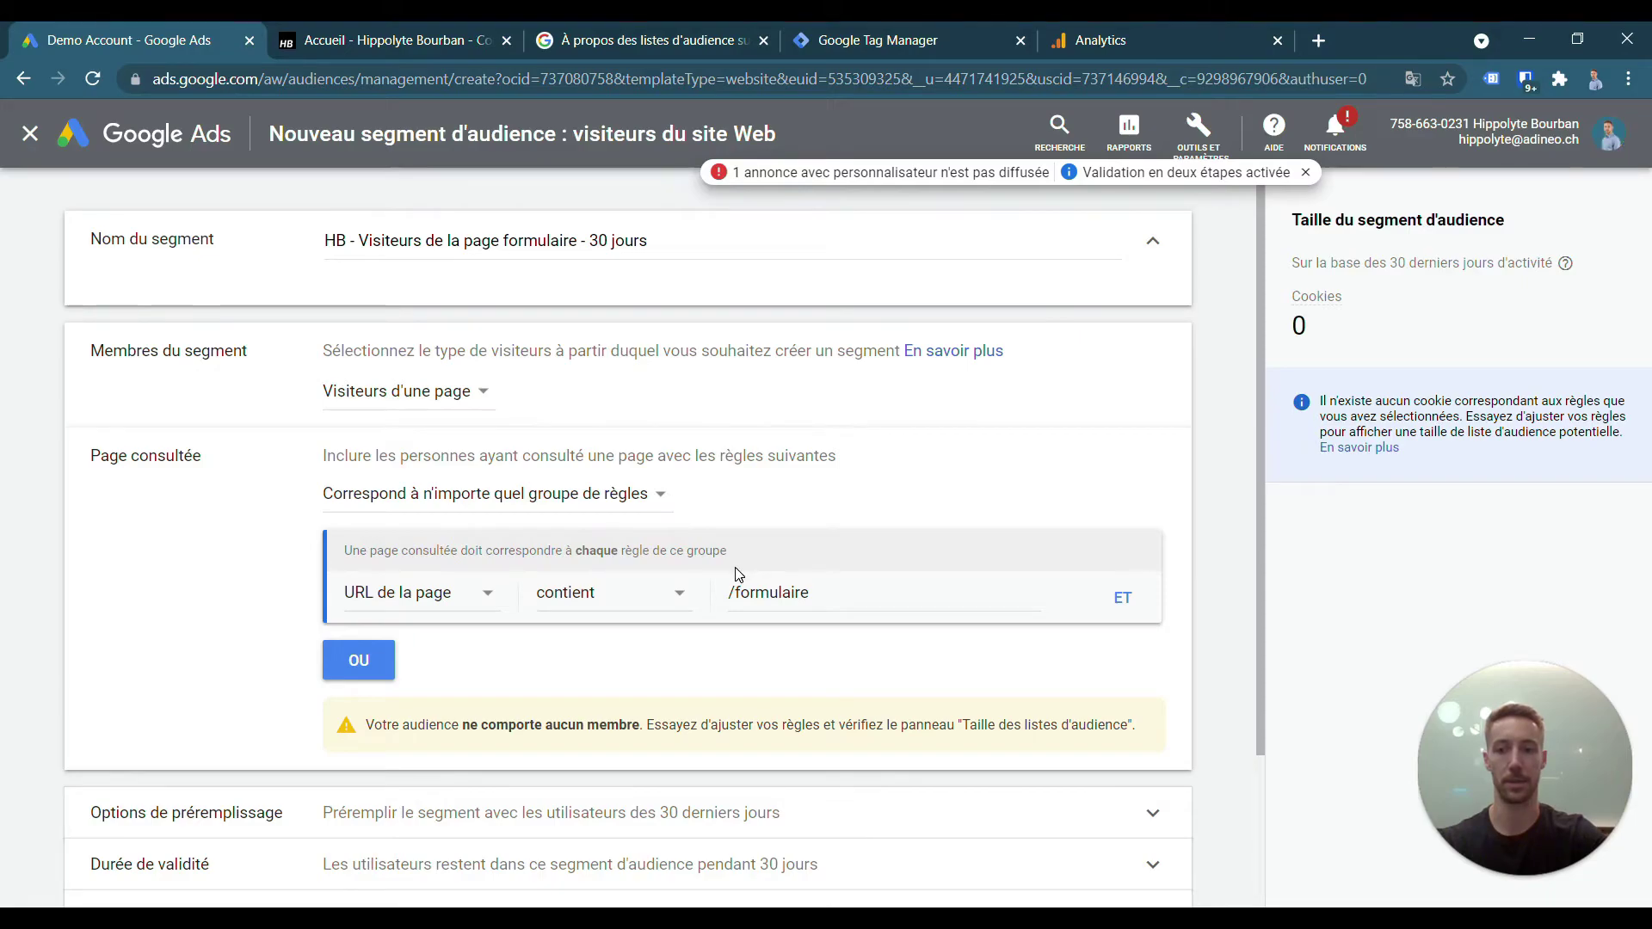
# - Keep prefilling with users from the last 30 days and a 30-day membership duration, leave the description empty, and create the segment
pyautogui.scroll(-2, 736, 575)
pyautogui.click(473, 637)
pyautogui.scroll(-2, 482, 638)
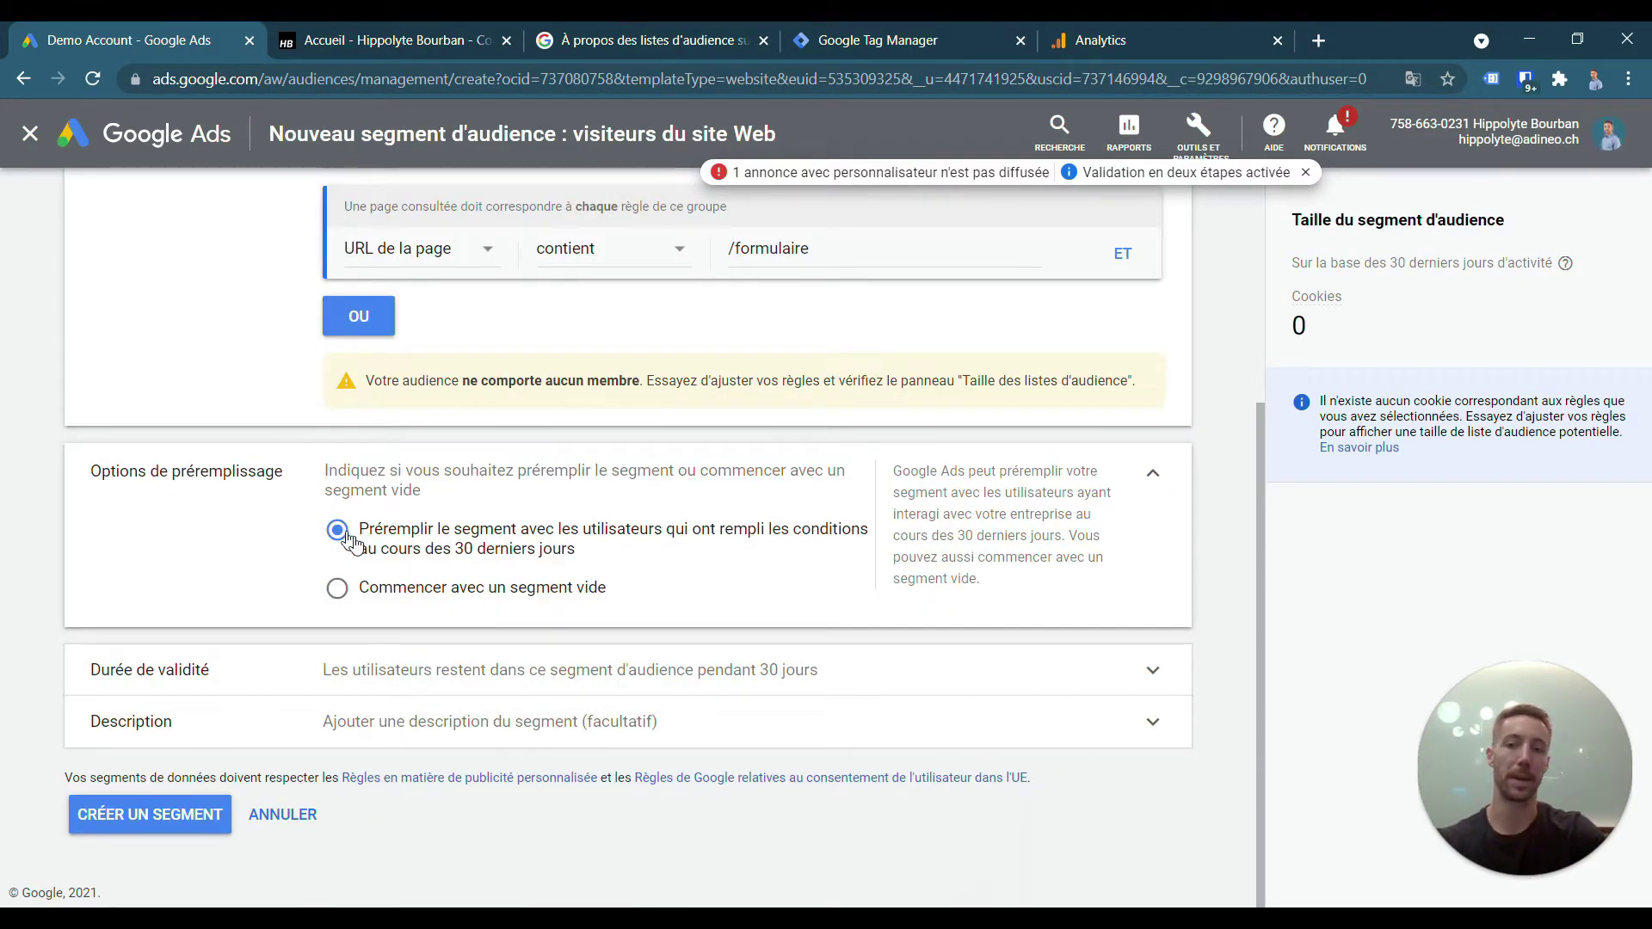
pyautogui.moveTo(358, 529); pyautogui.dragTo(610, 567)
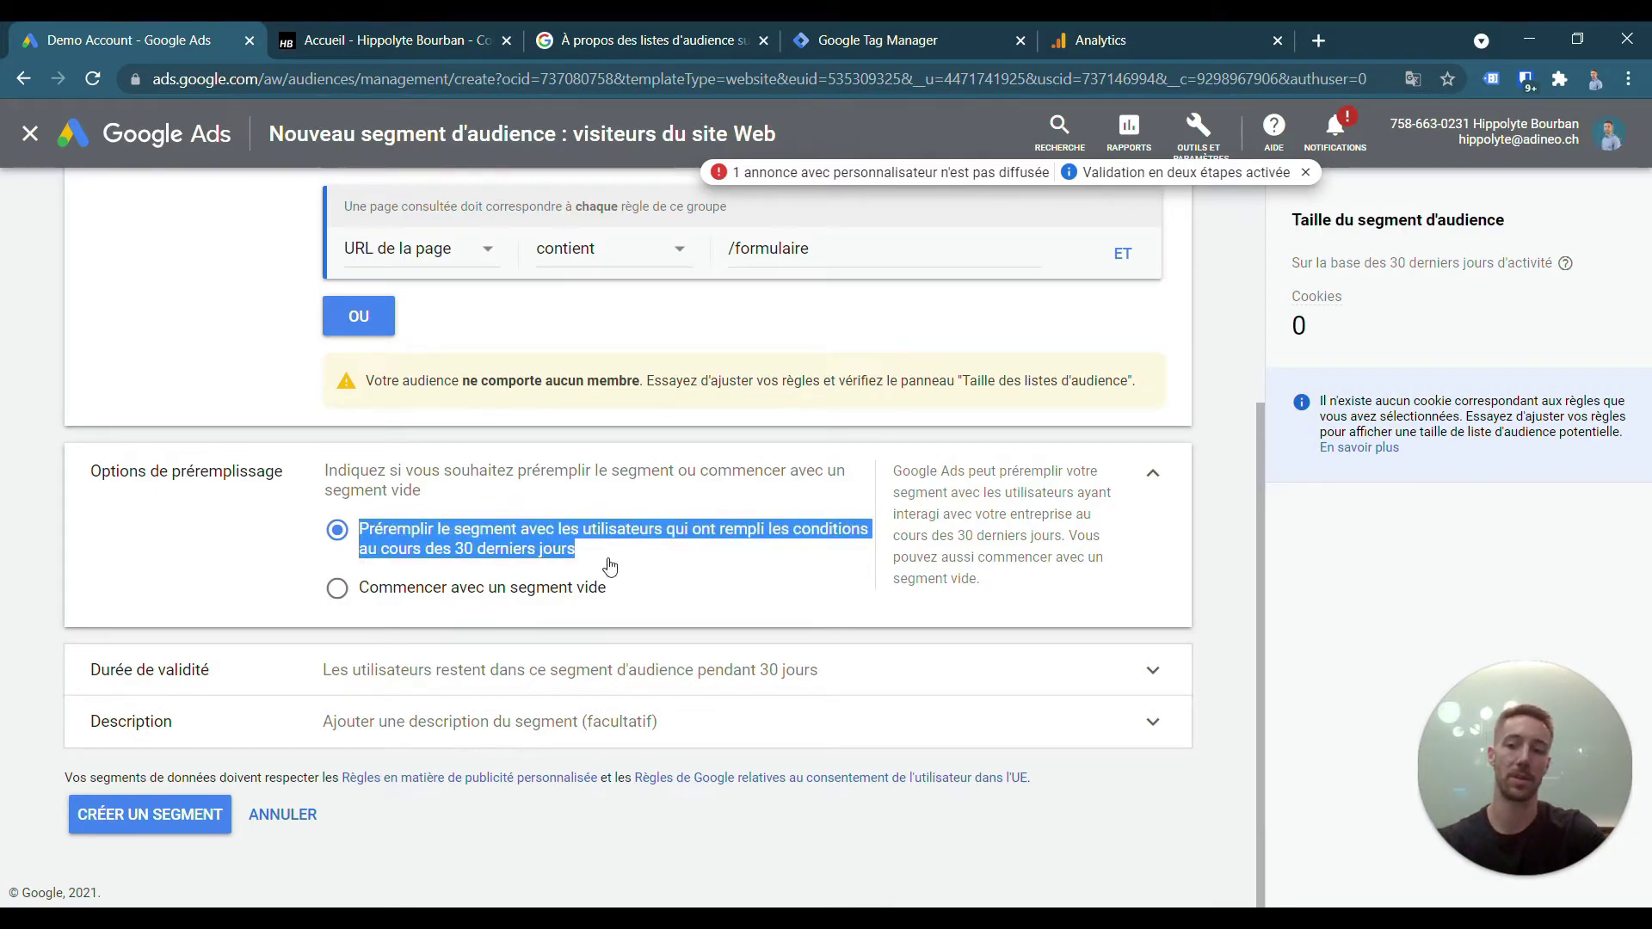
pyautogui.click(526, 675)
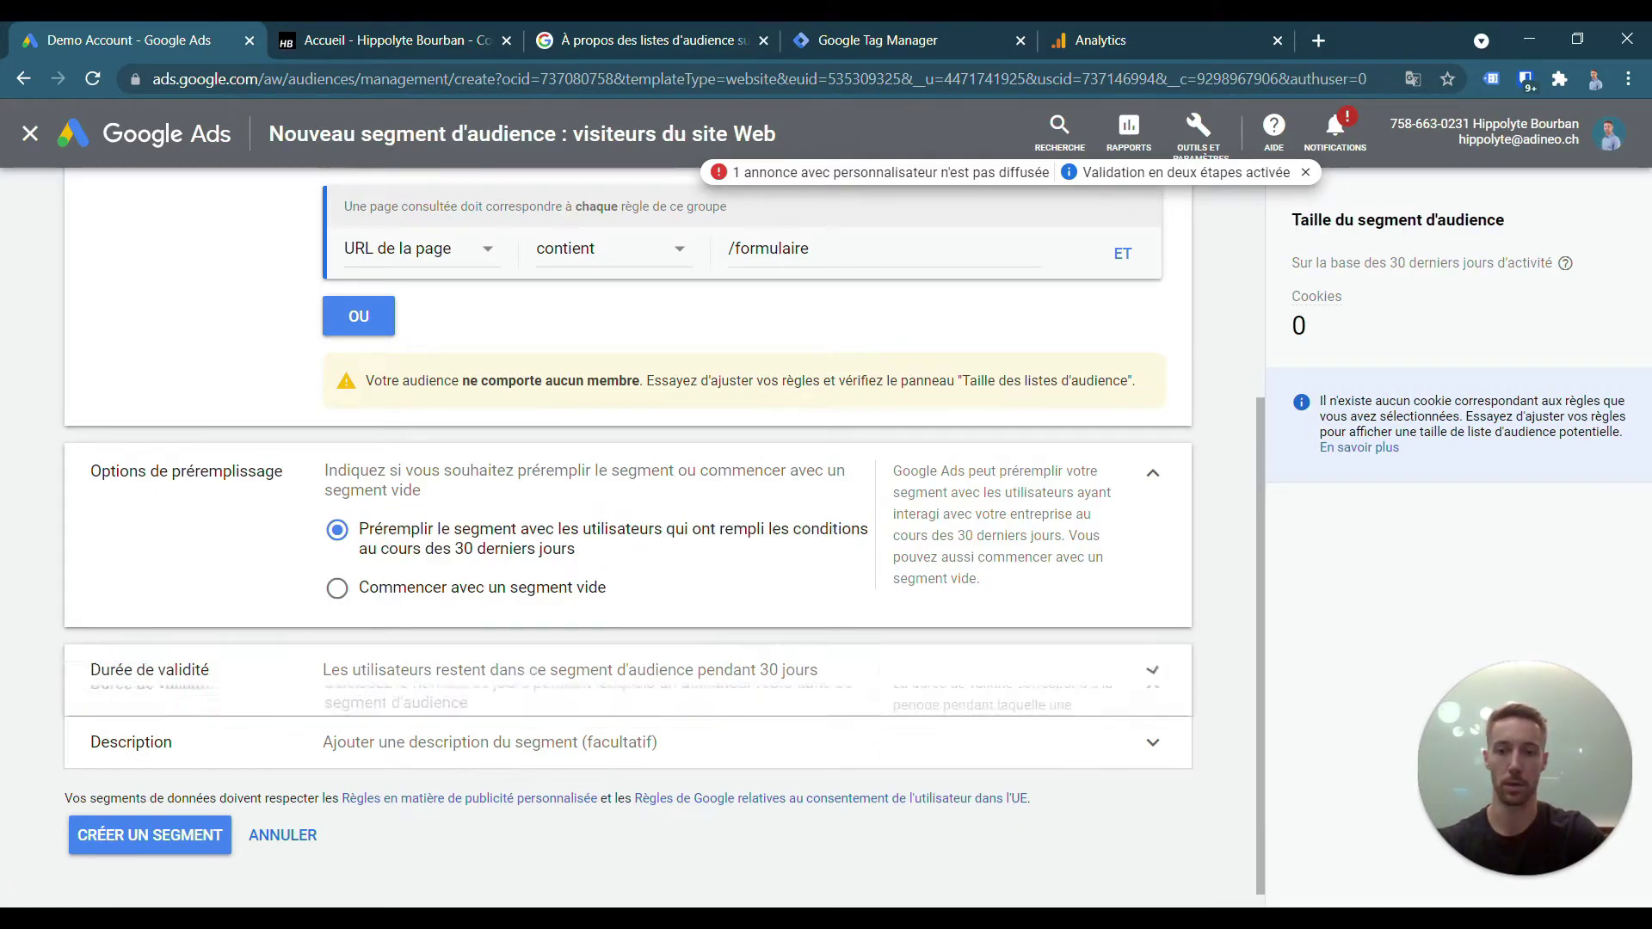
pyautogui.scroll(-2, 417, 605)
pyautogui.click(397, 619)
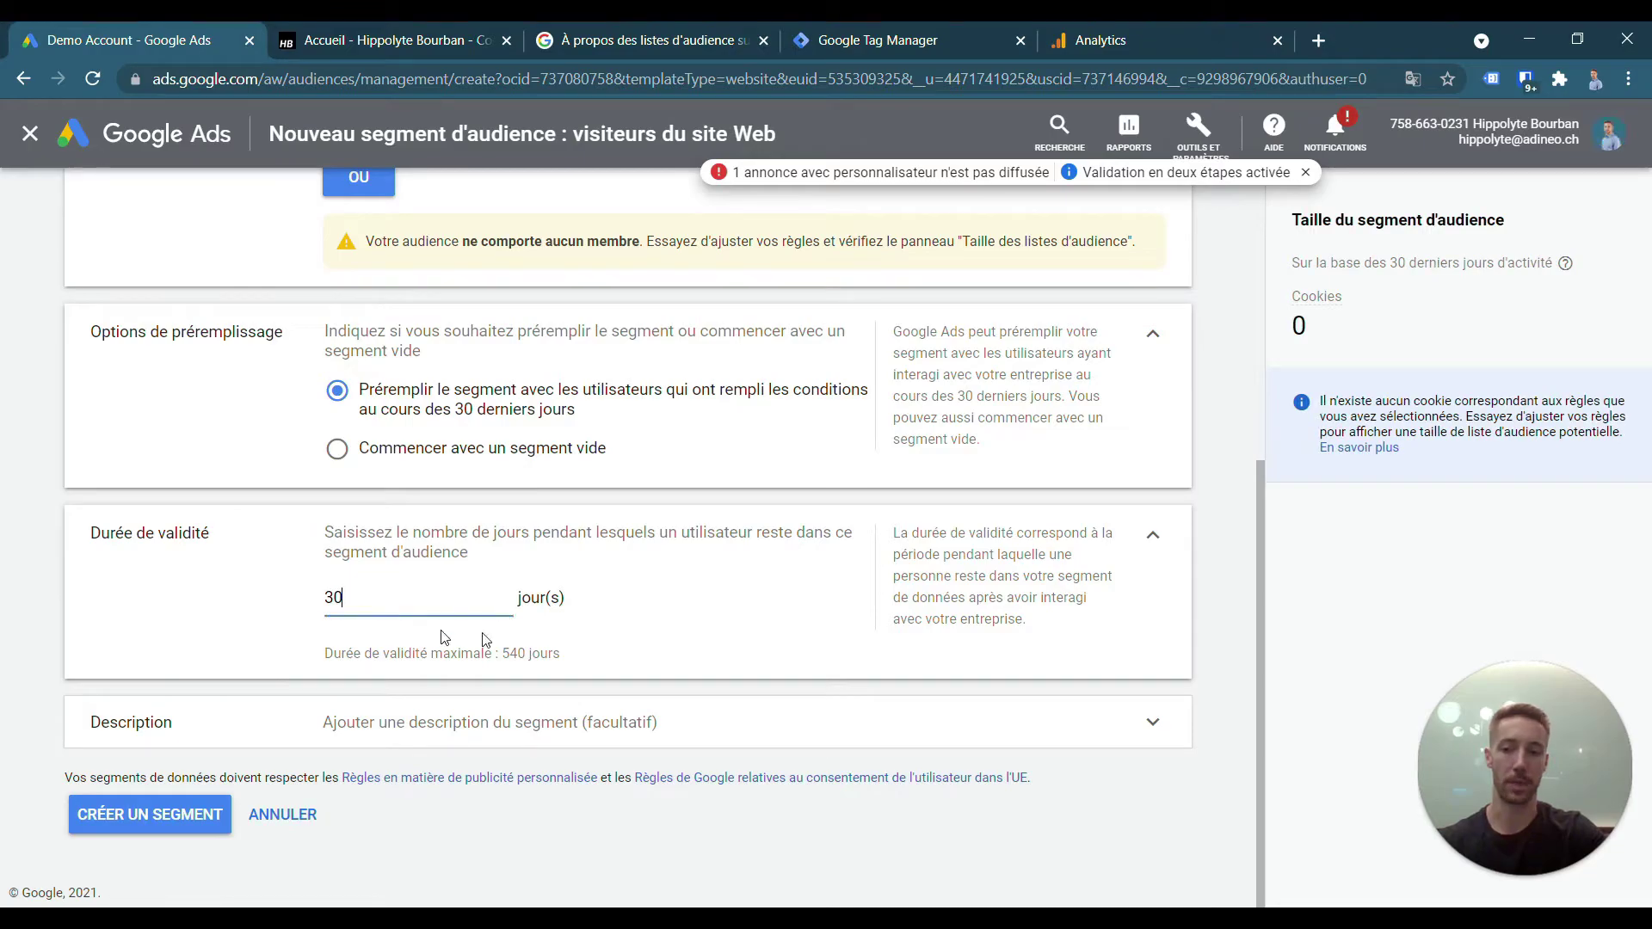
pyautogui.click(536, 738)
pyautogui.scroll(-1, 424, 705)
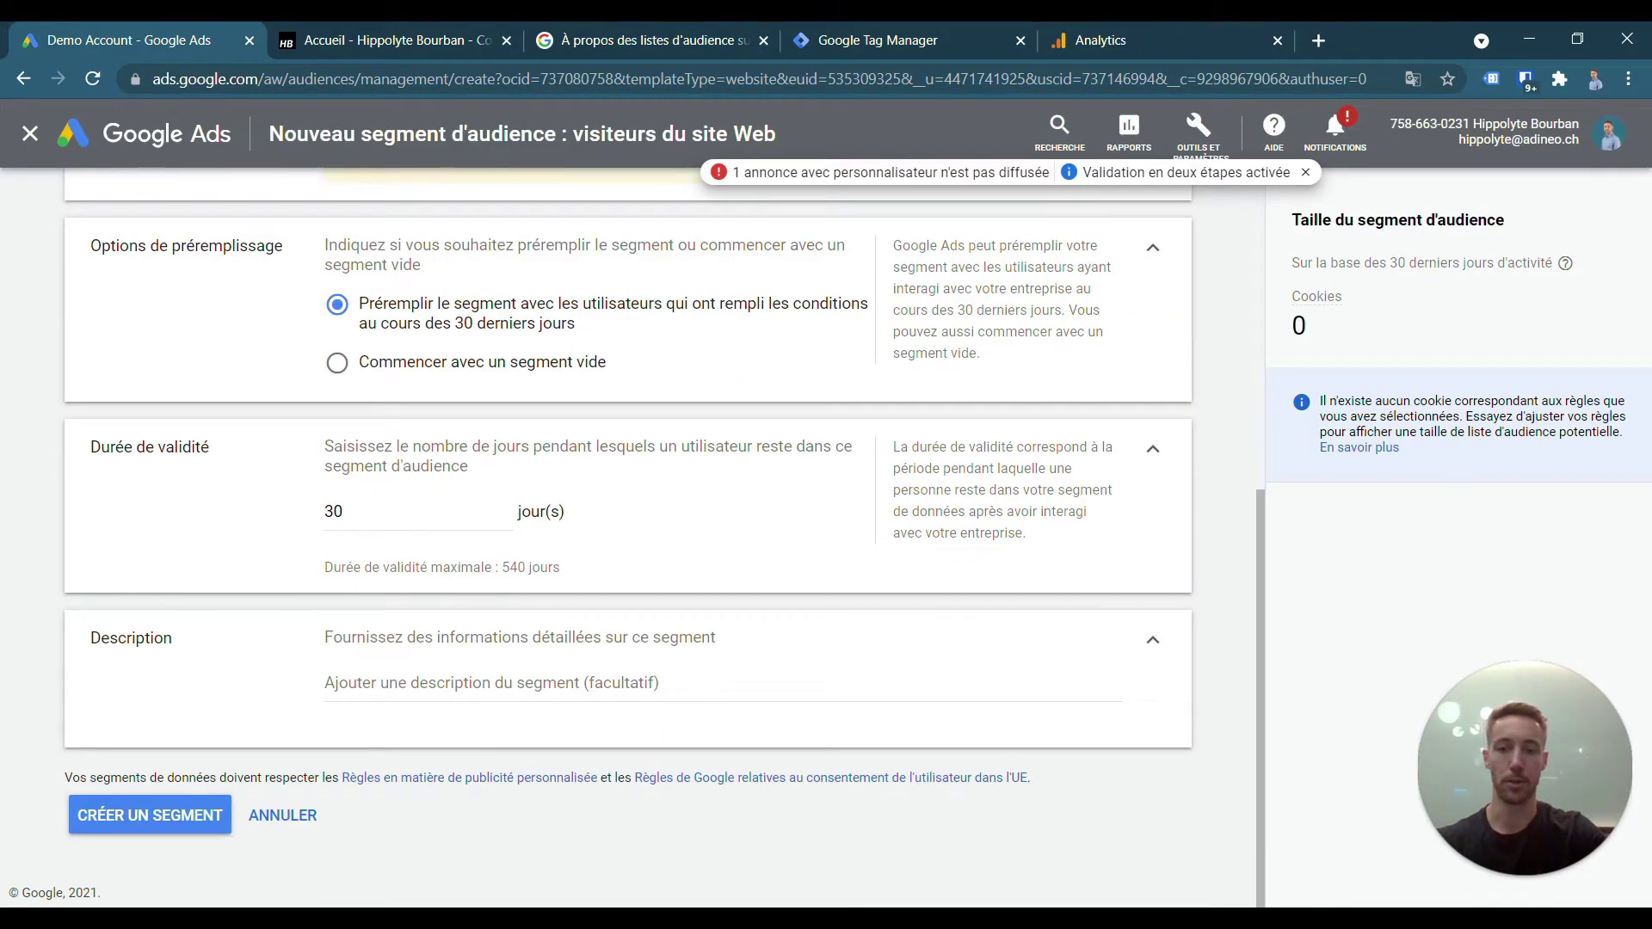
pyautogui.click(136, 815)
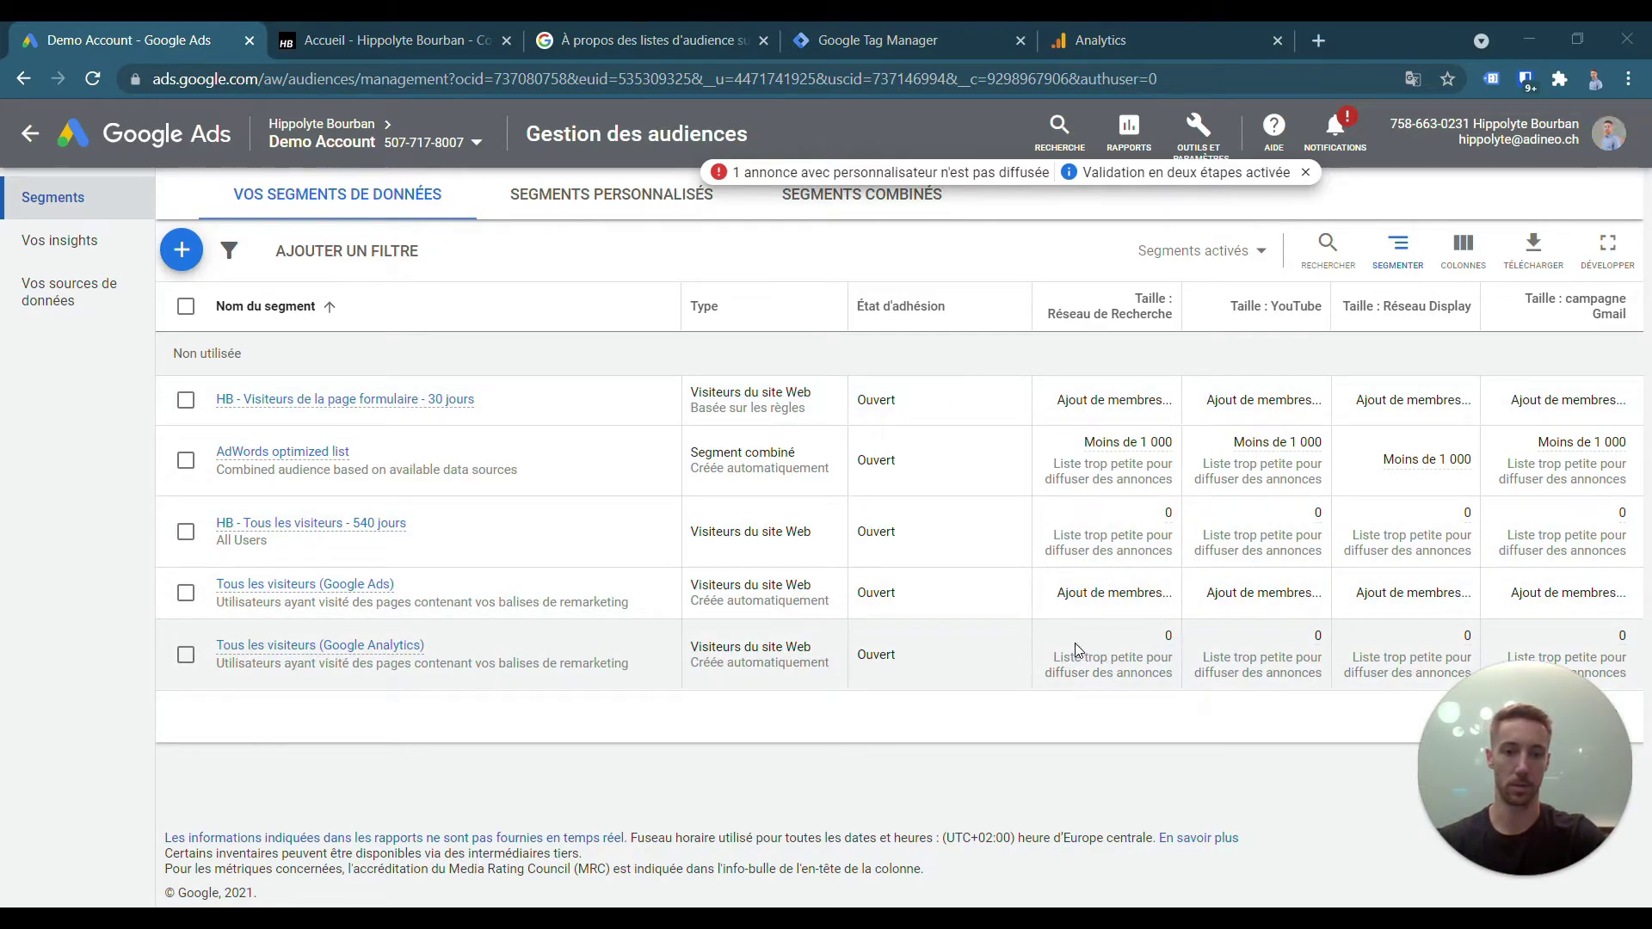
# - Check the Google Ads Help article for the minimum segment sizes per network, and compare them with the segment list in Google Ads
pyautogui.moveTo(1057, 657); pyautogui.dragTo(1171, 675)
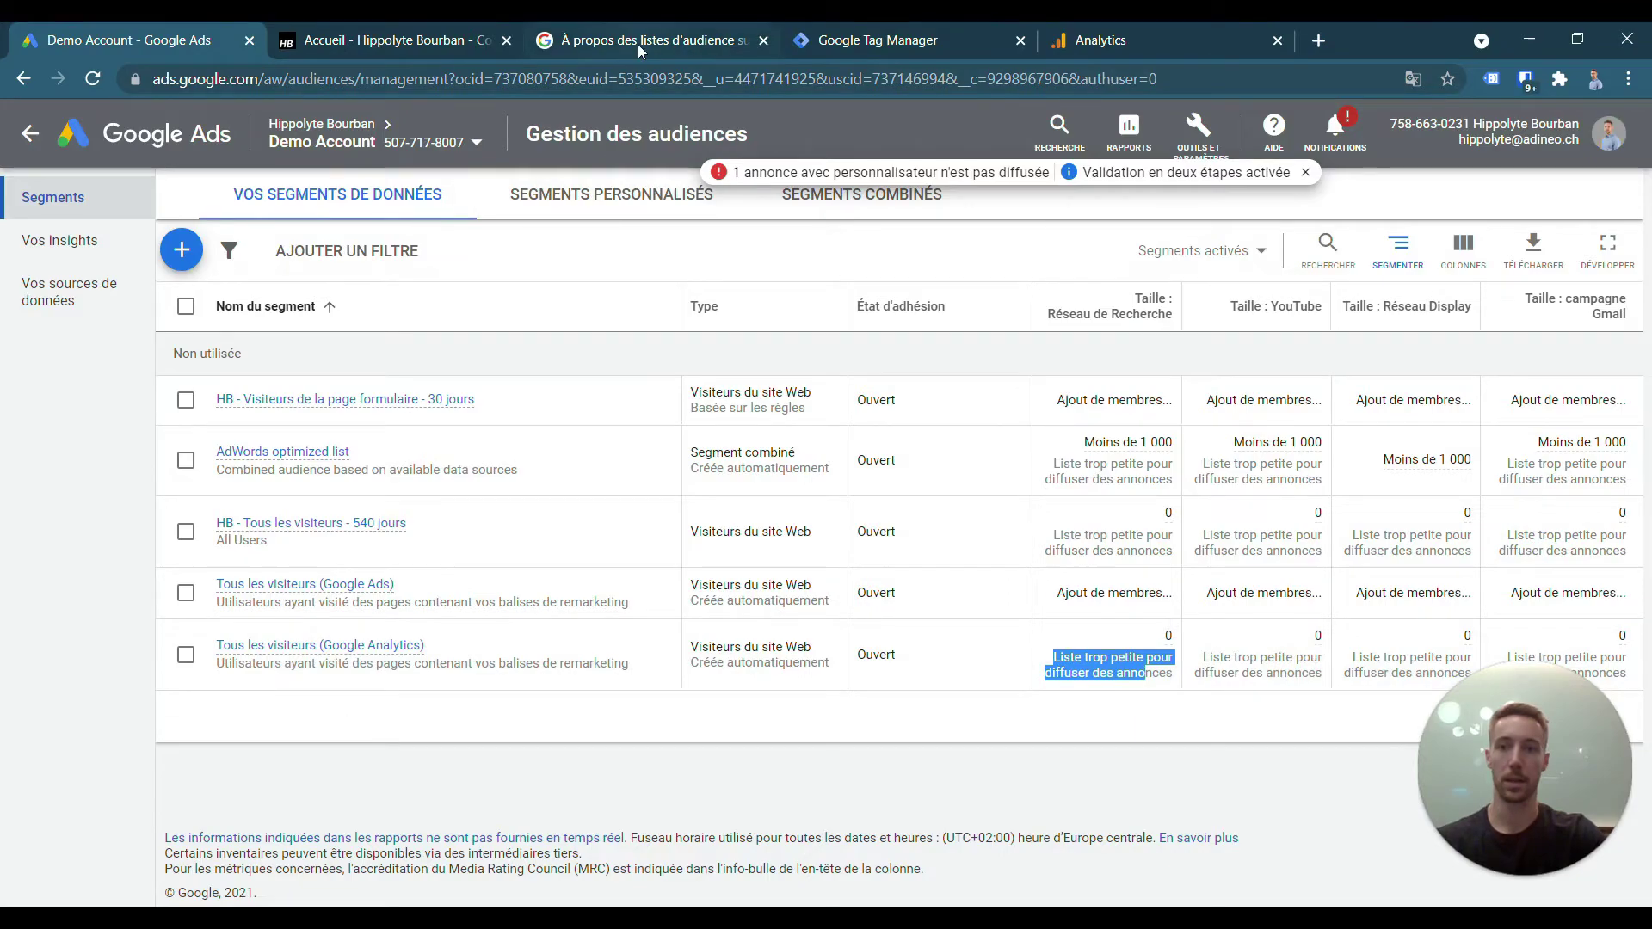
pyautogui.click(637, 42)
pyautogui.click(344, 351)
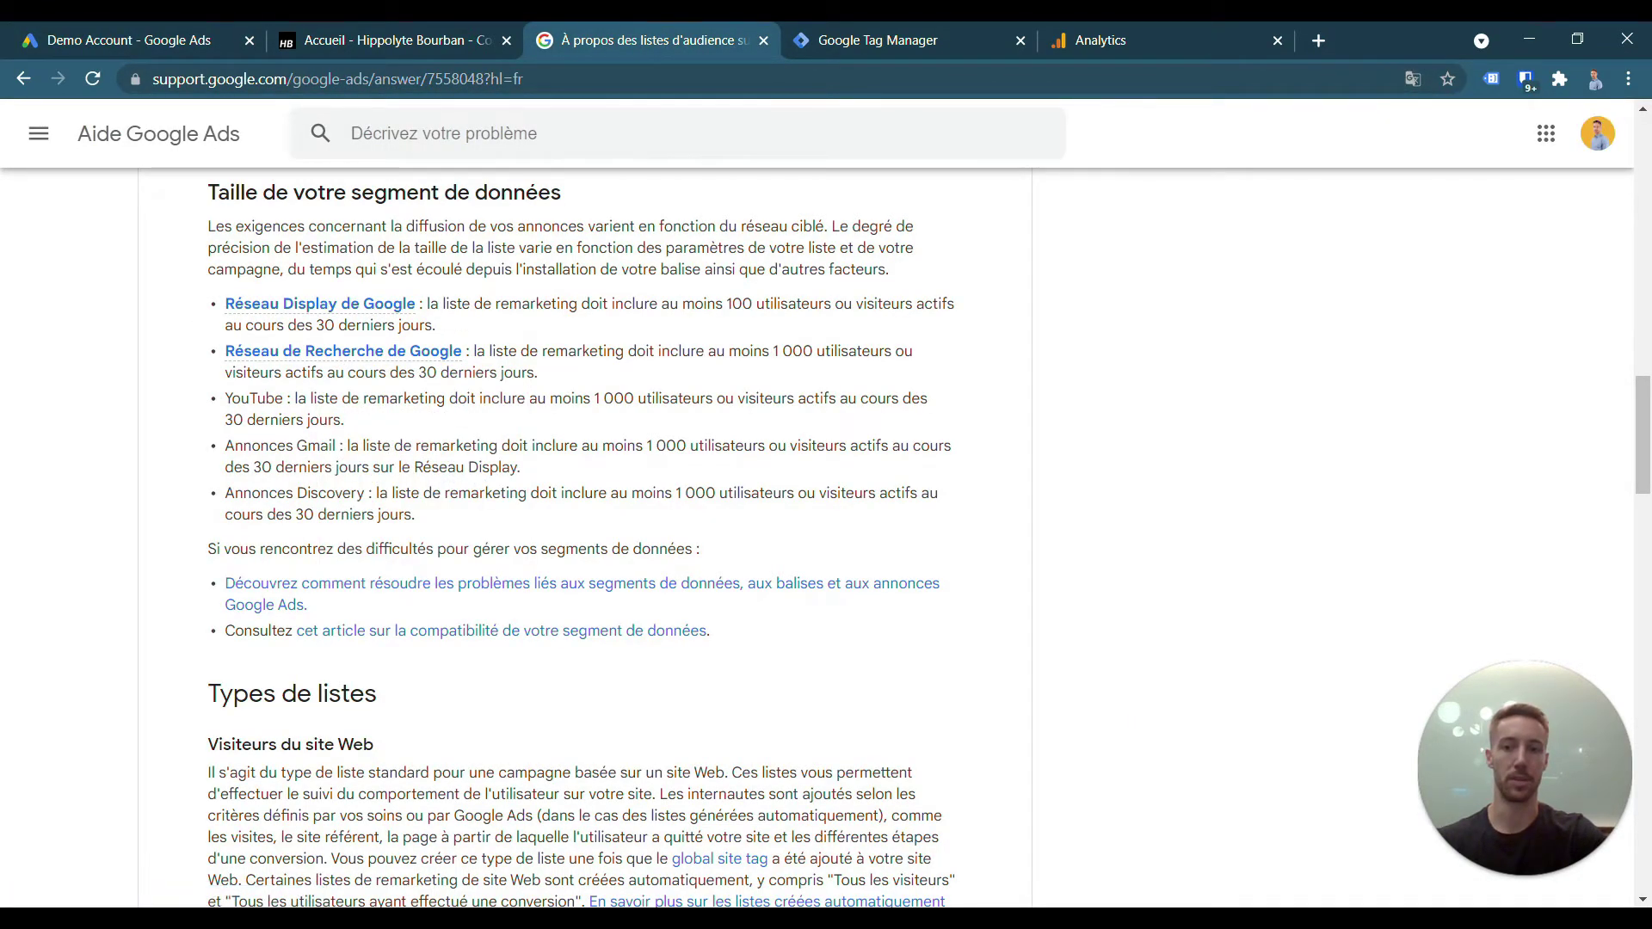
pyautogui.moveTo(657, 304); pyautogui.dragTo(805, 369)
pyautogui.click(784, 369)
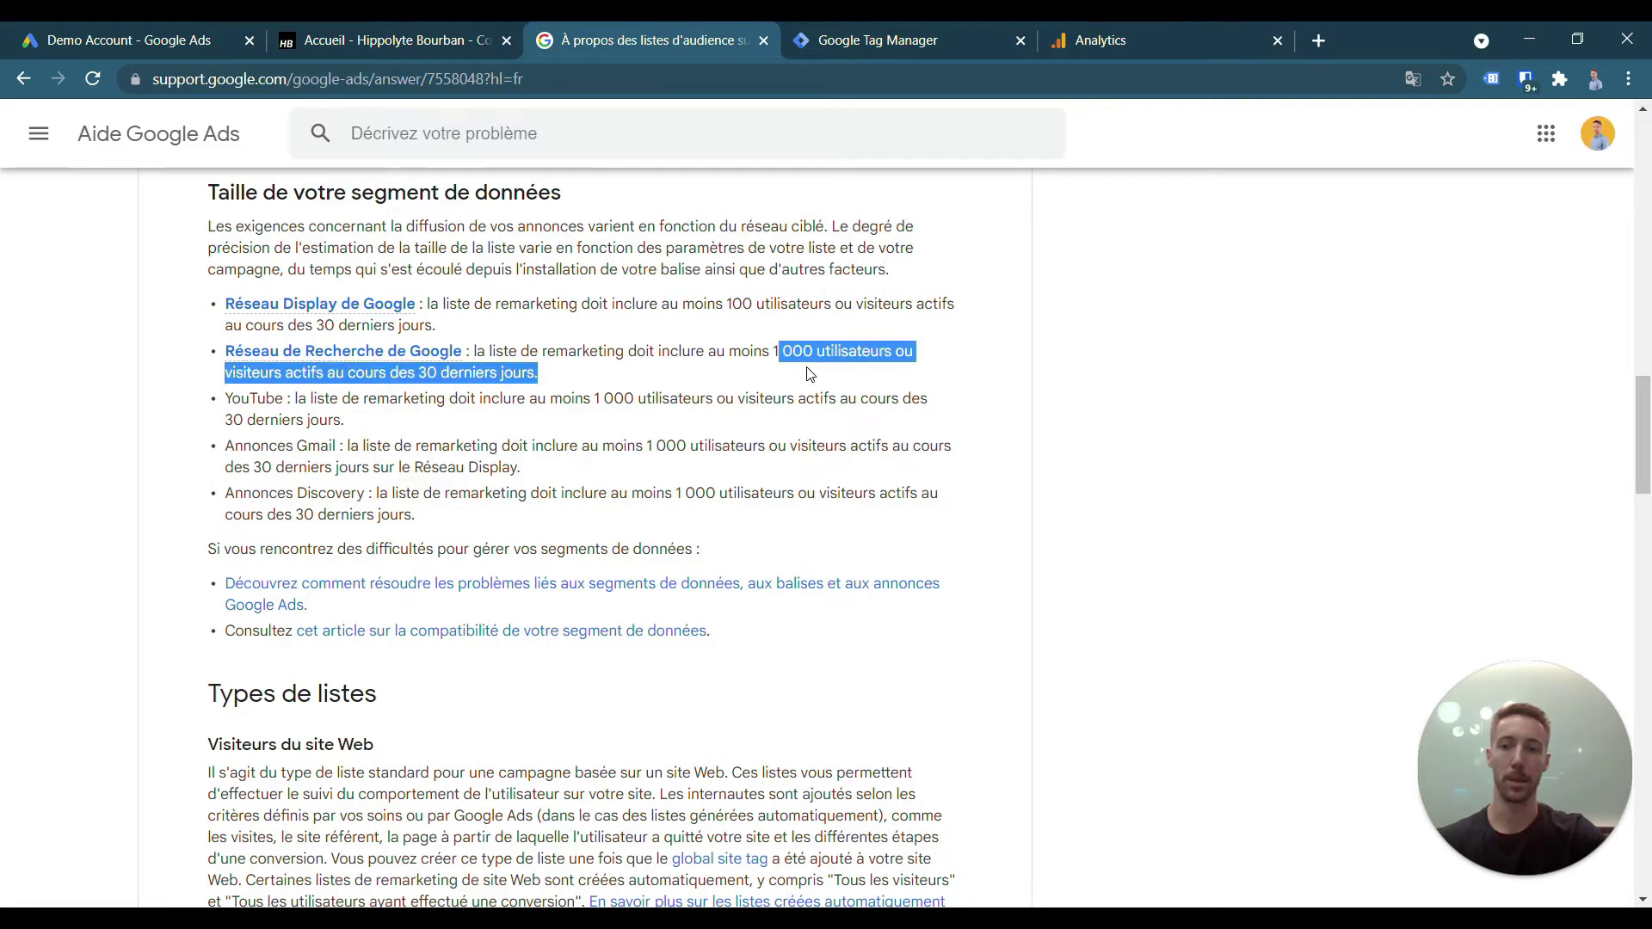
pyautogui.moveTo(349, 379)
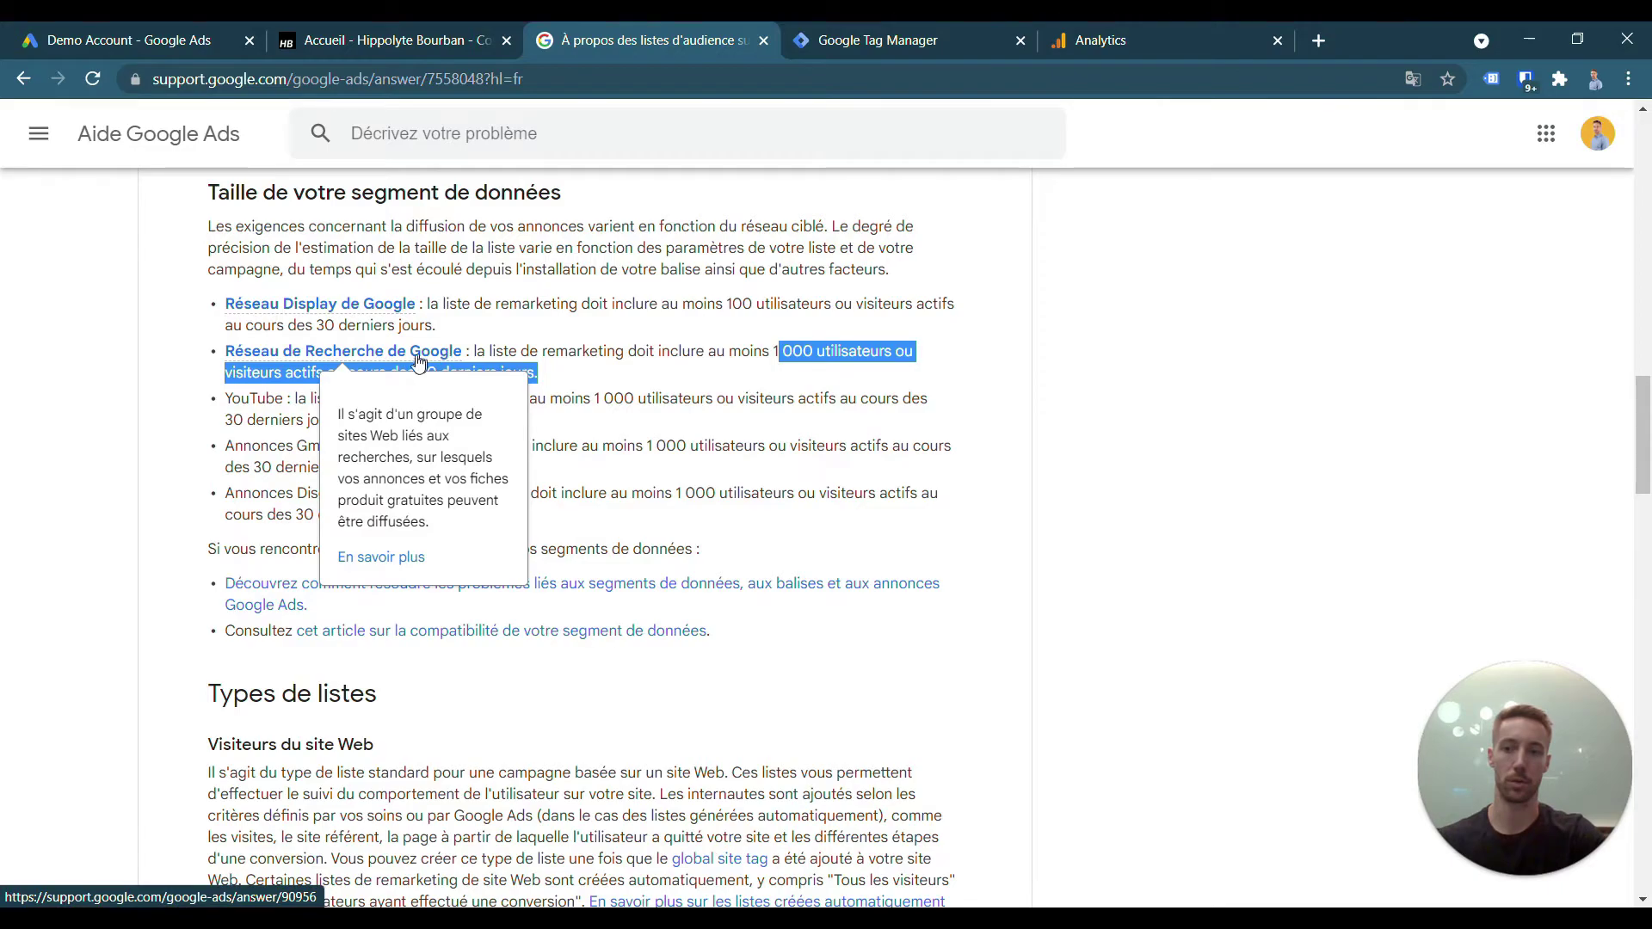
pyautogui.click(598, 373)
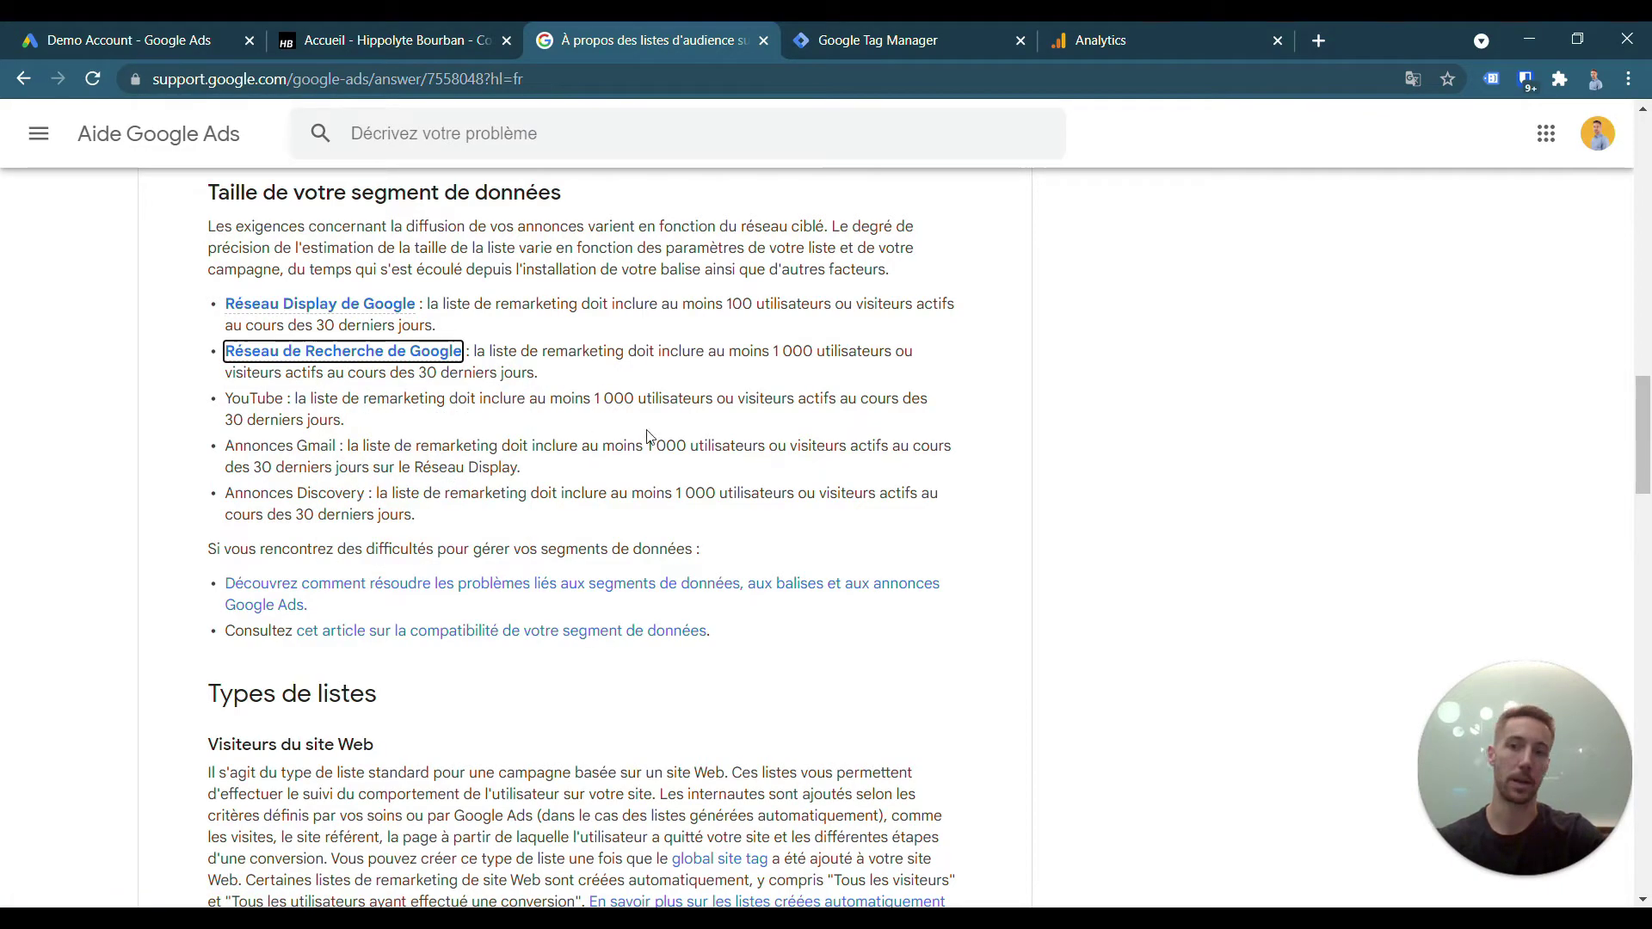
pyautogui.click(143, 40)
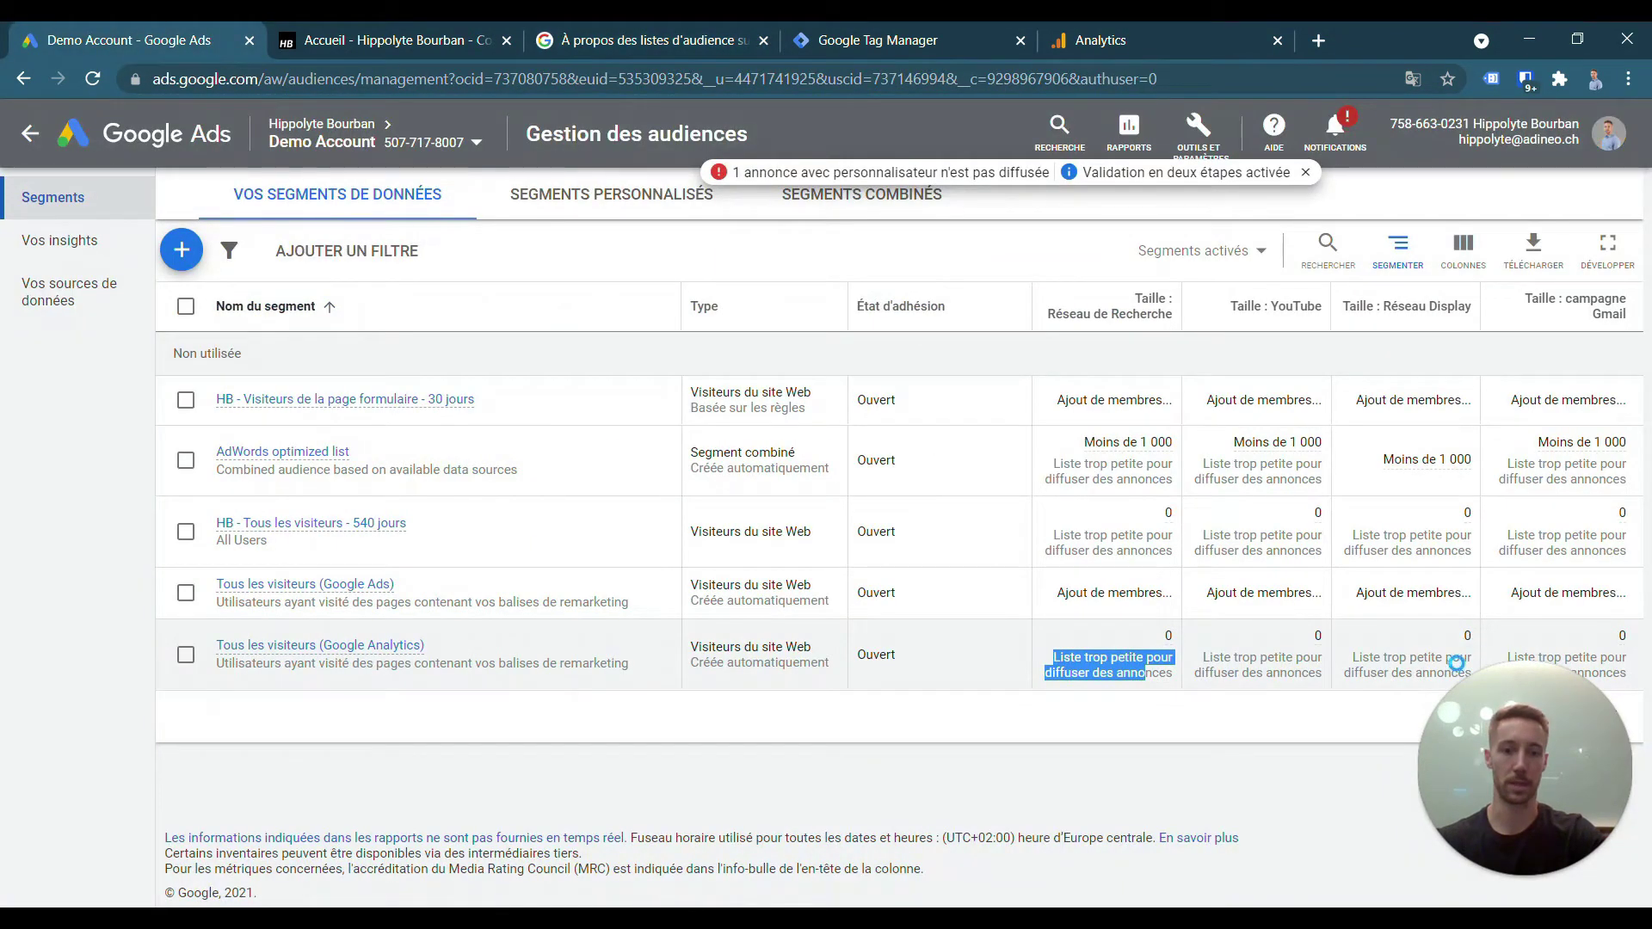
pyautogui.click(1180, 702)
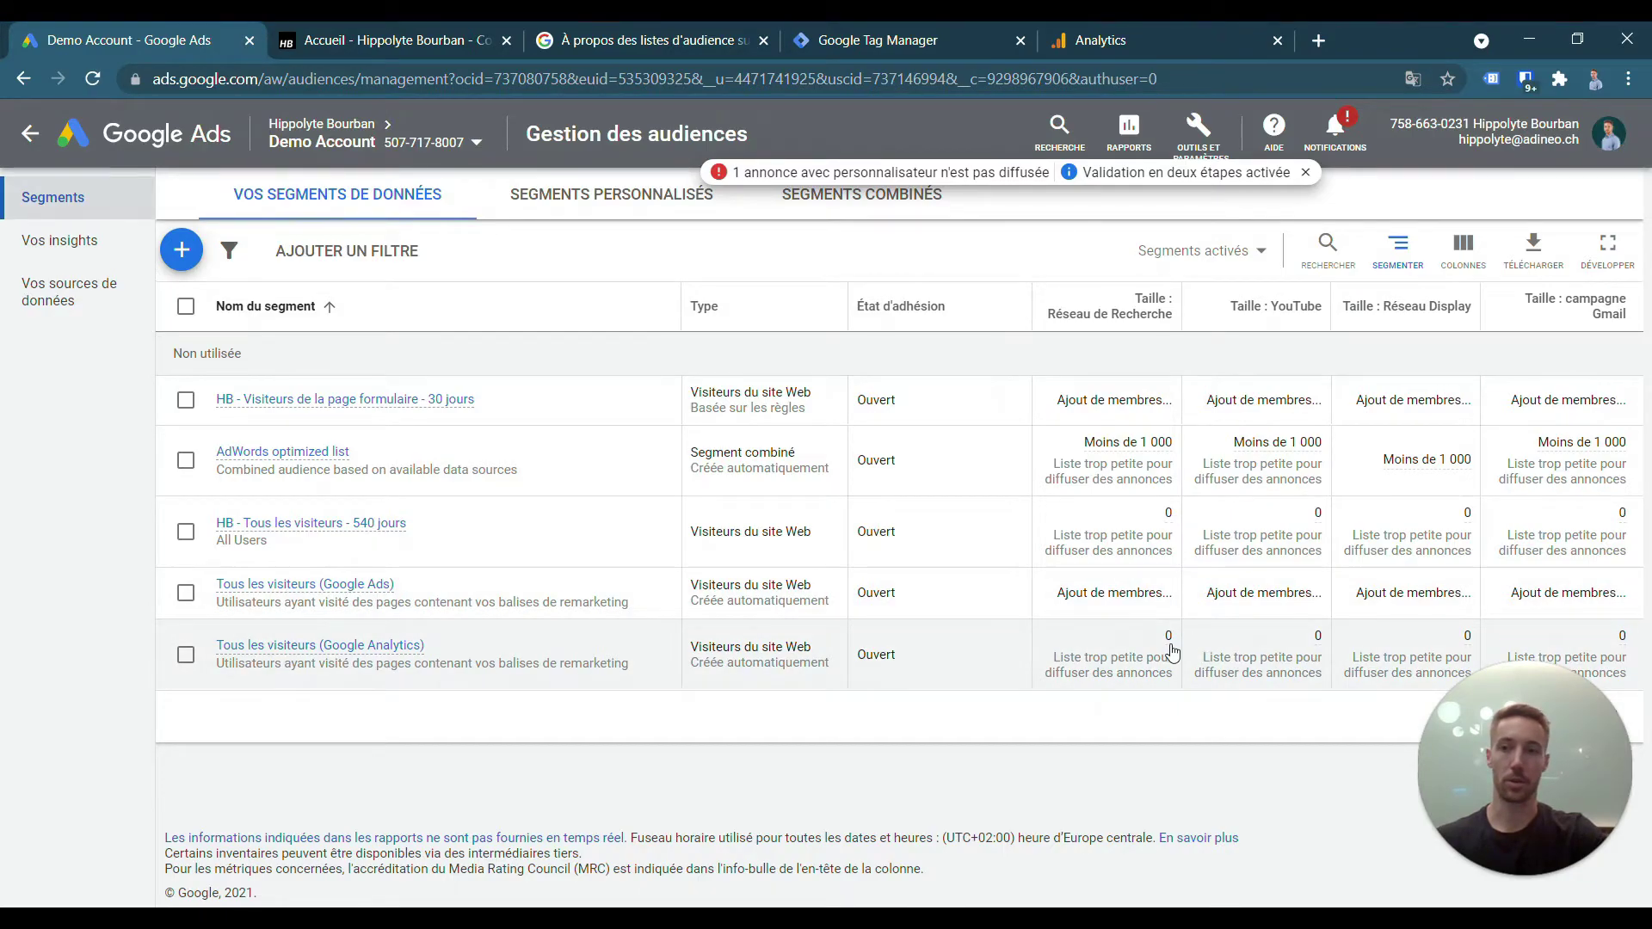
# - Open the audience segment editor of the Display - Demo campaign and select Demo Ad group
pyautogui.click(31, 136)
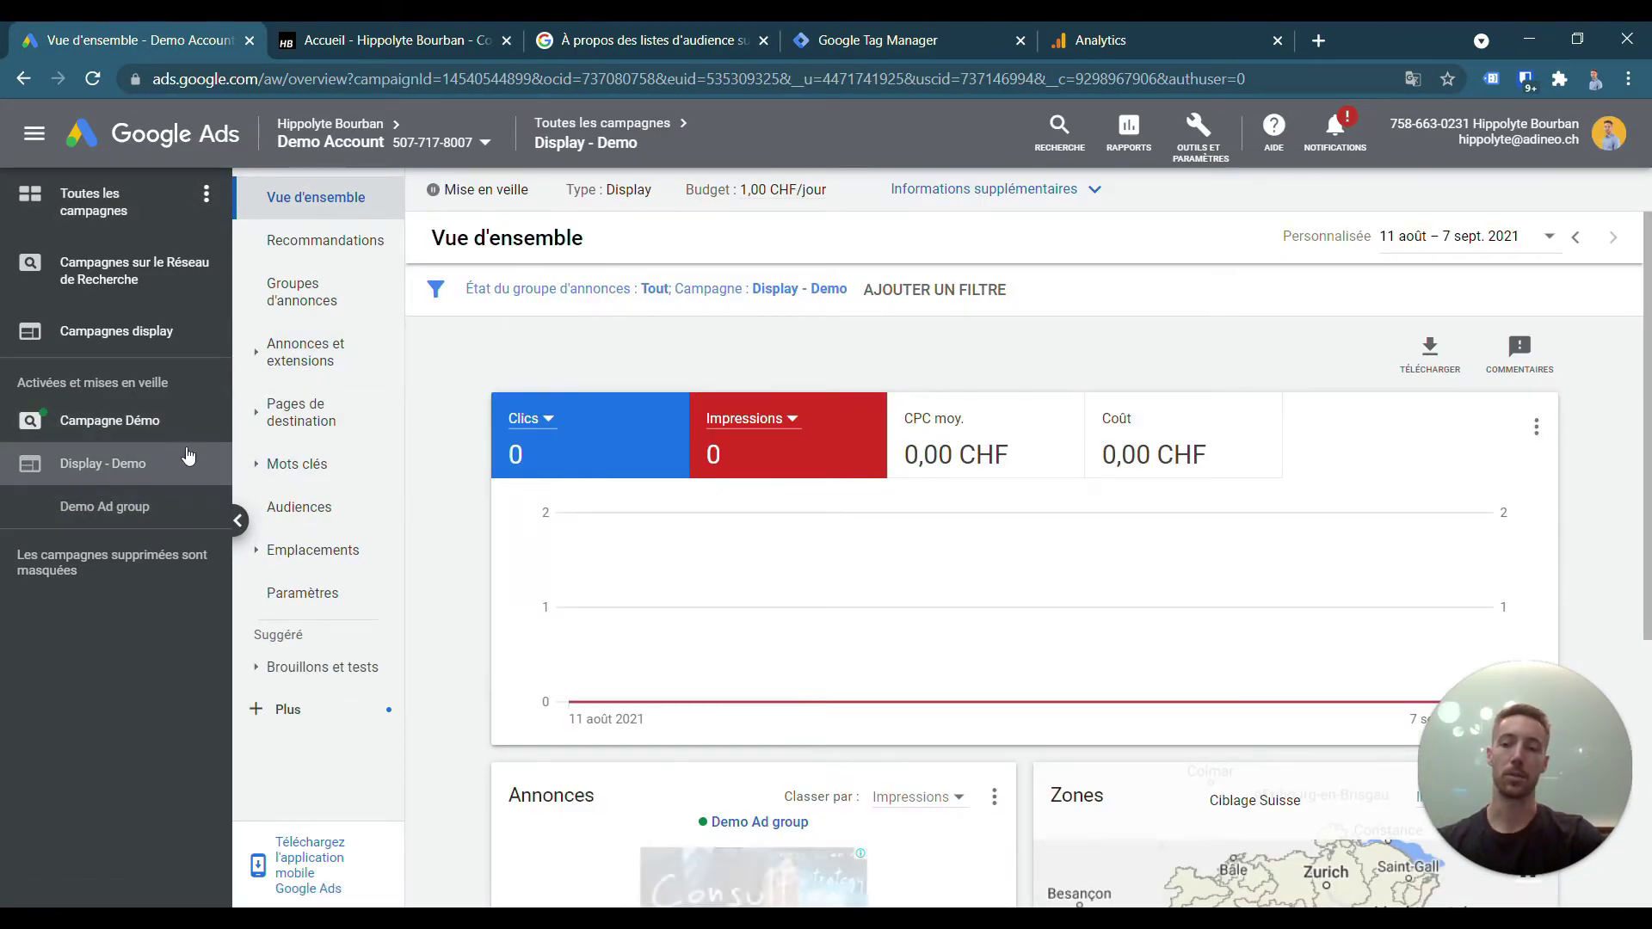
pyautogui.click(272, 353)
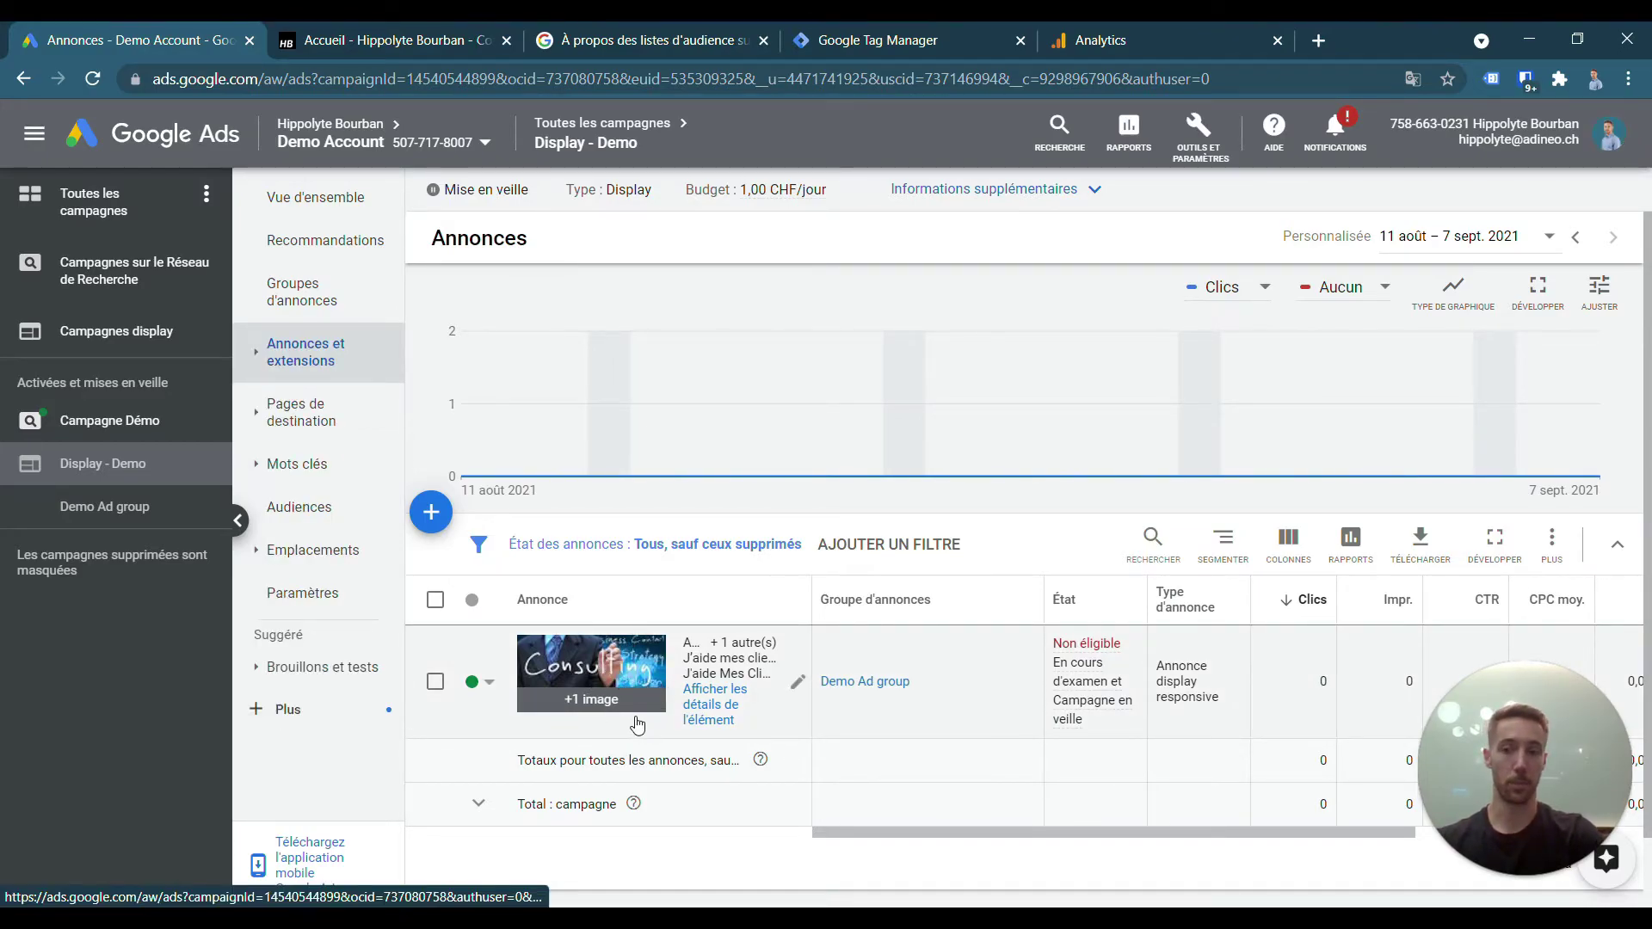
pyautogui.click(315, 505)
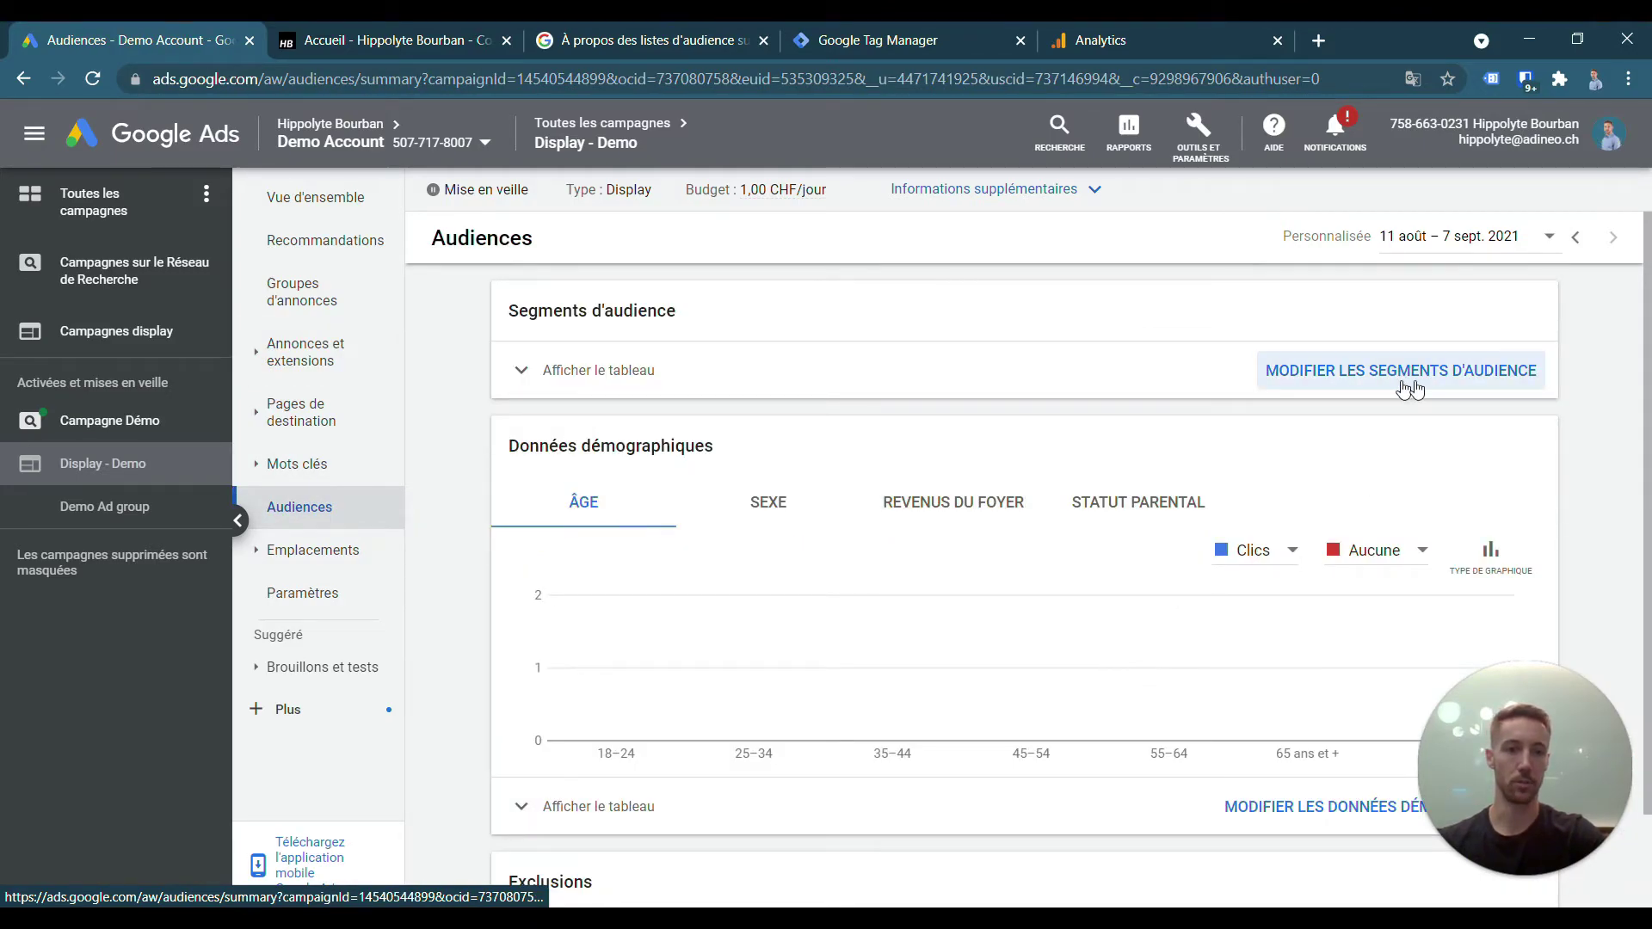
pyautogui.click(1366, 378)
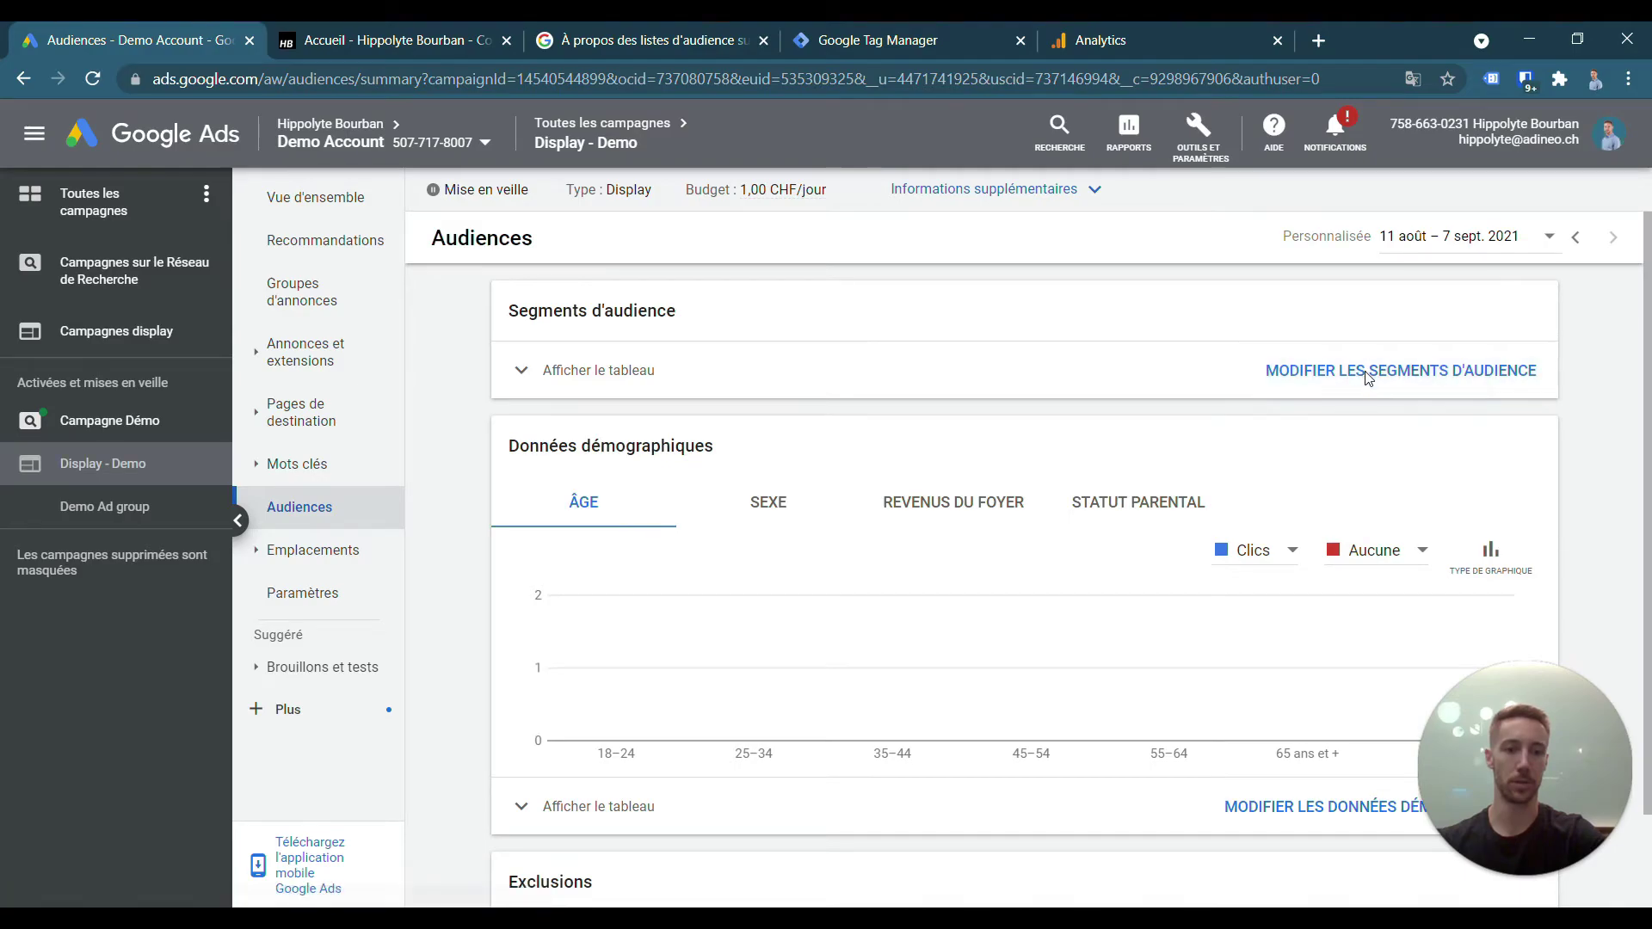
pyautogui.click(492, 254)
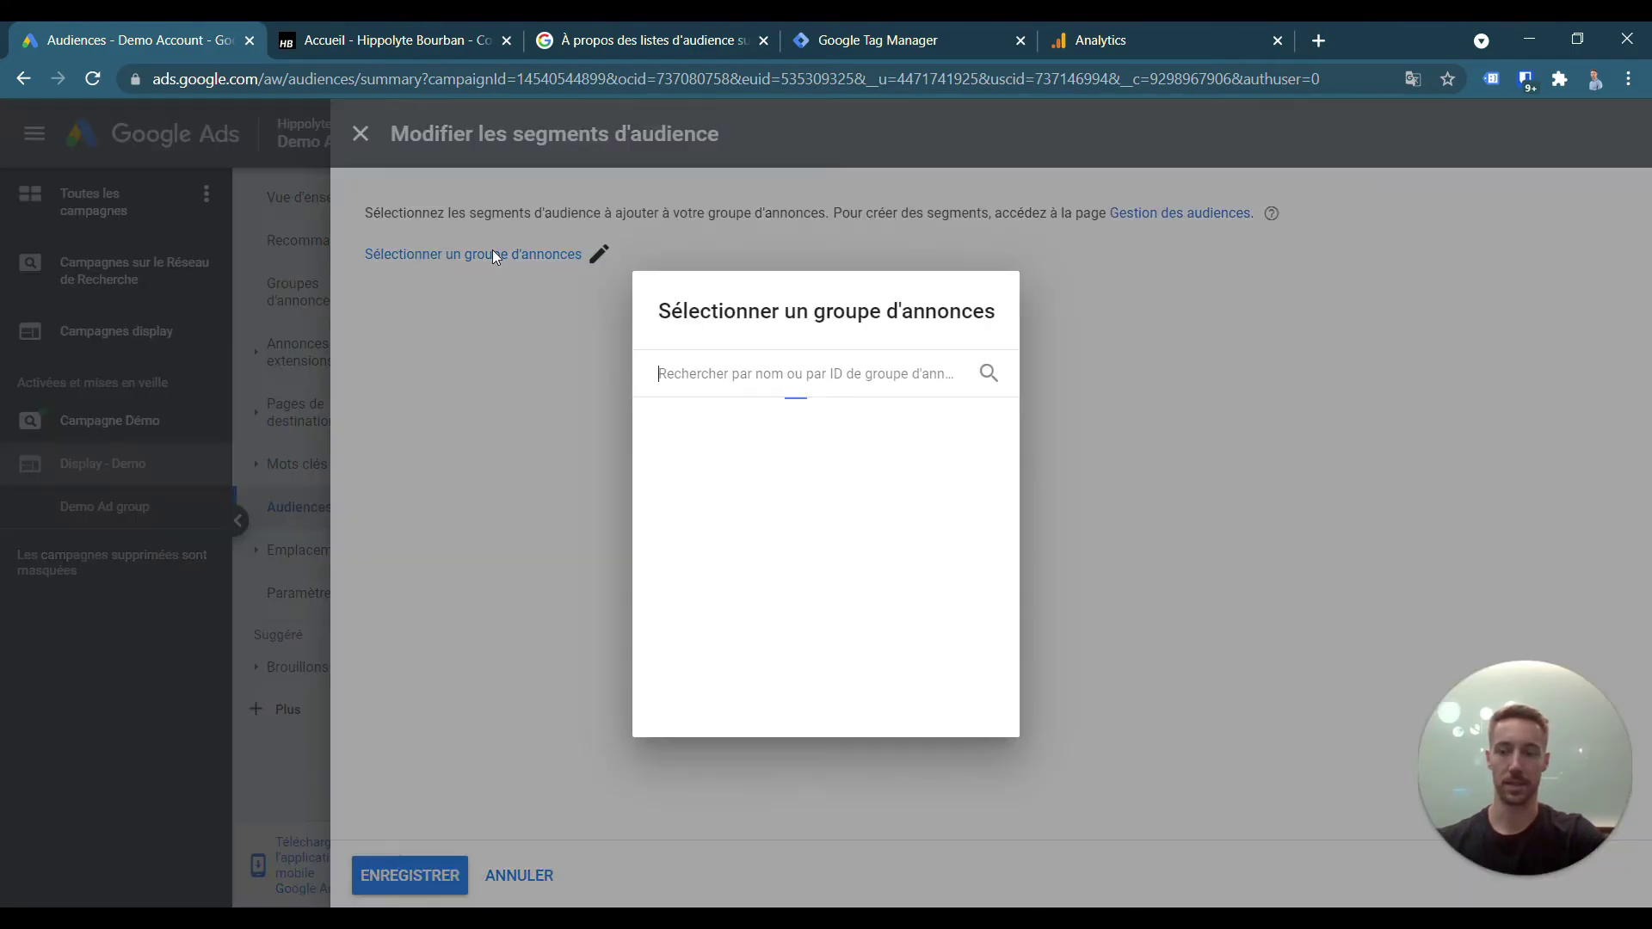
pyautogui.click(711, 469)
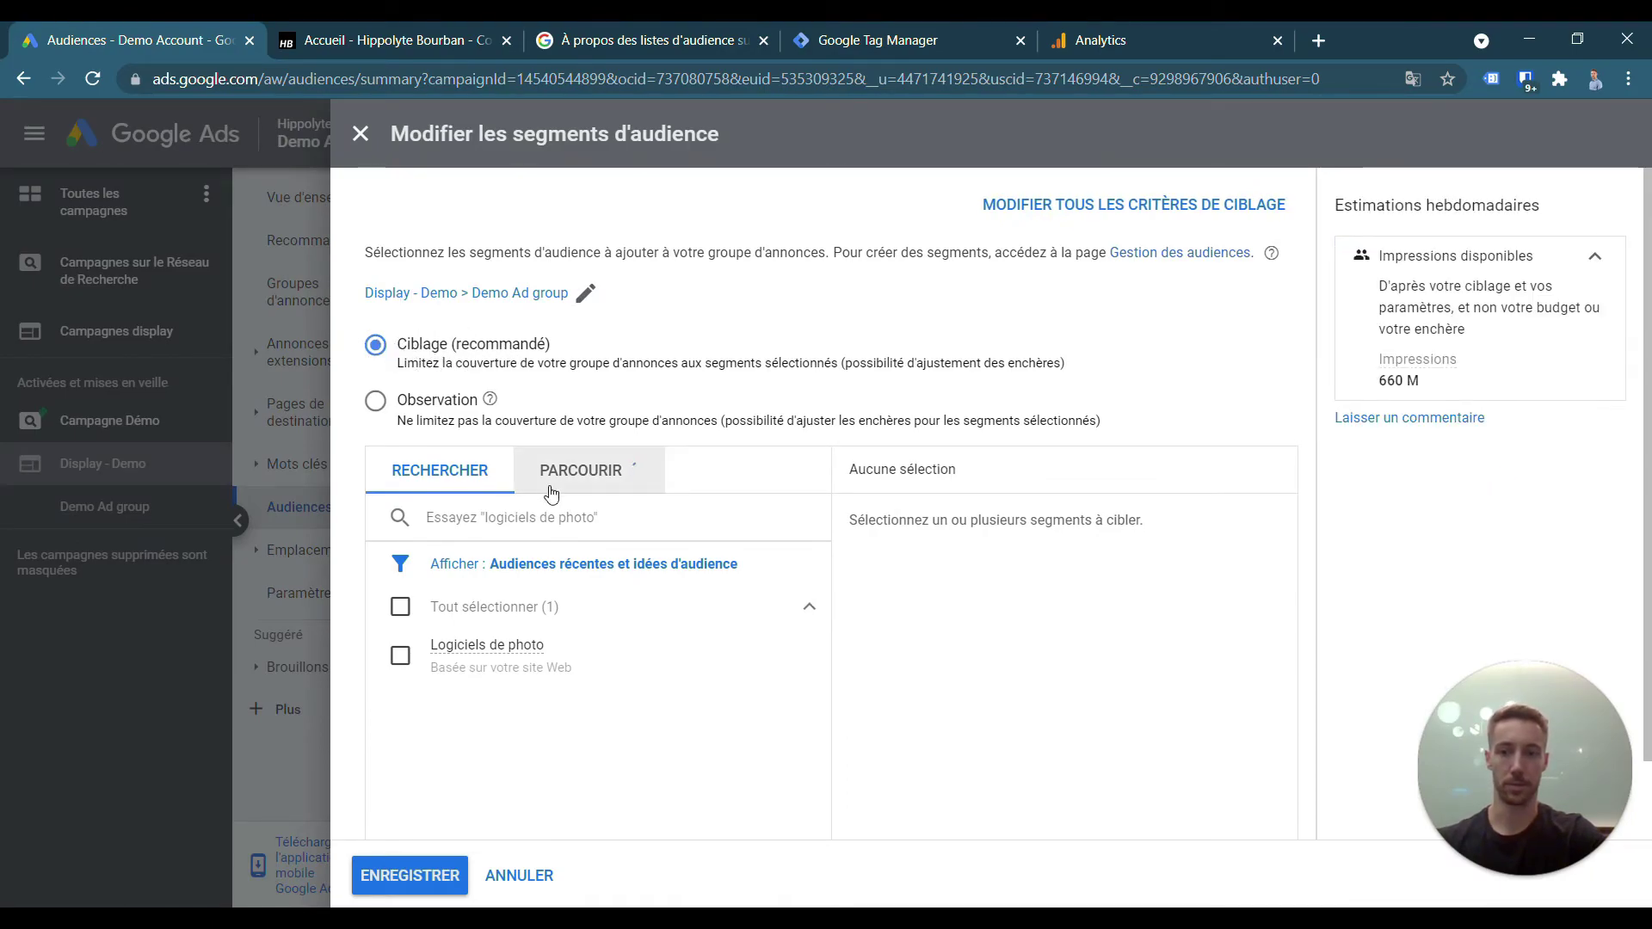
# - Search the audience segments for "hb", and browse the website visitor segments under user interactions with the business
pyautogui.scroll(-1, 546, 491)
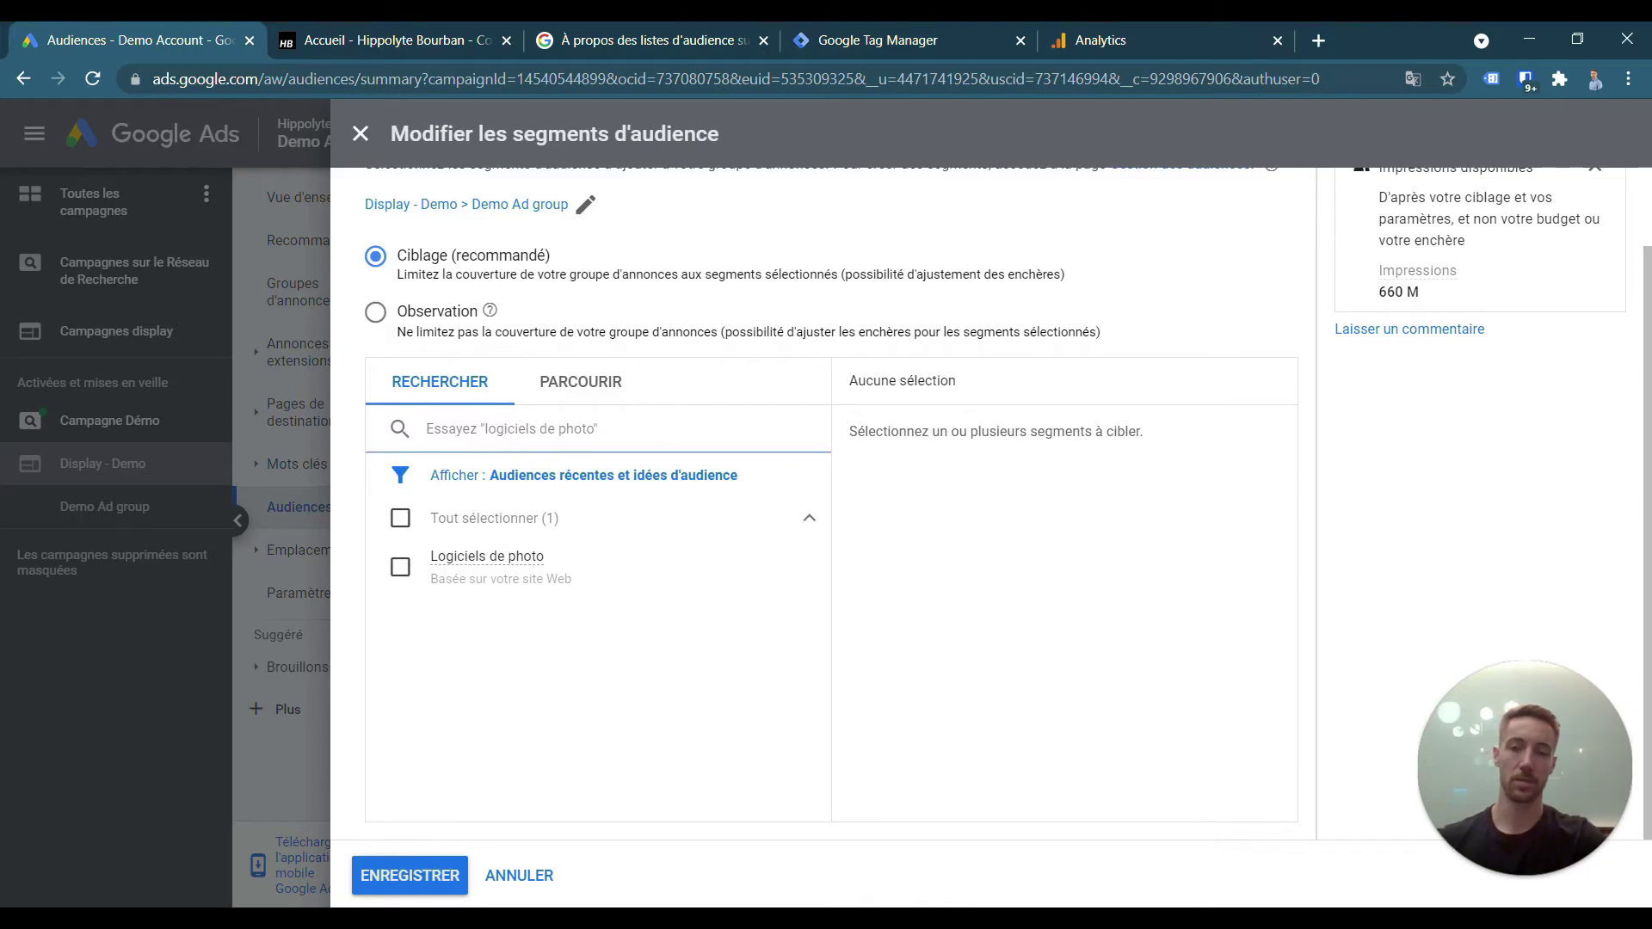
pyautogui.write('hb')
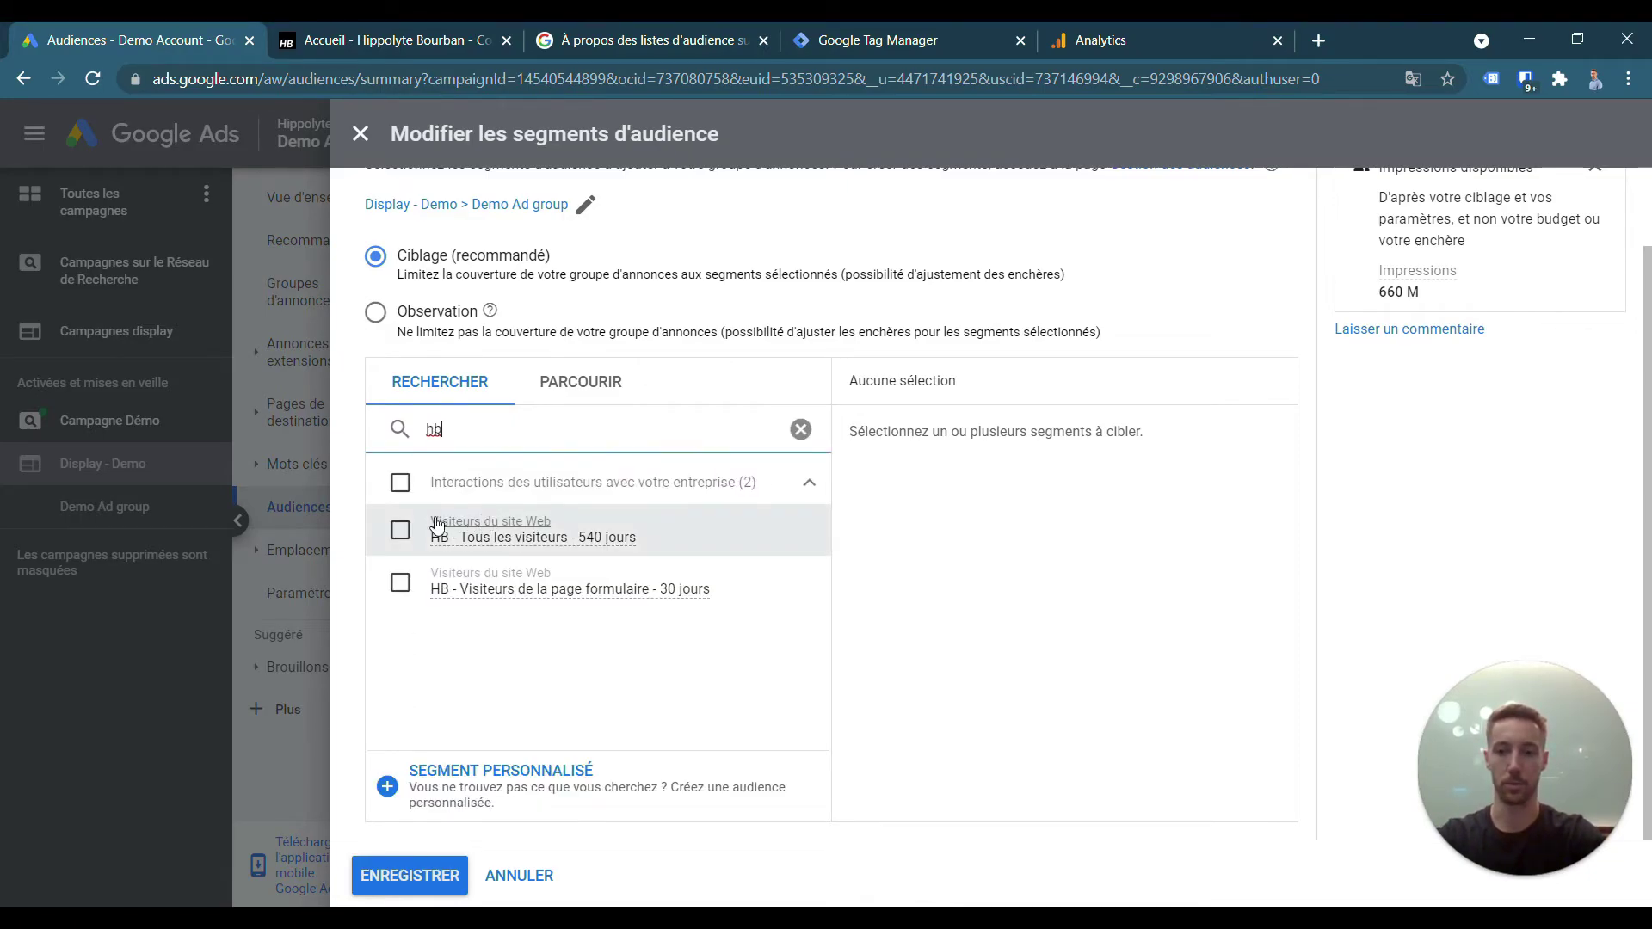
pyautogui.click(592, 378)
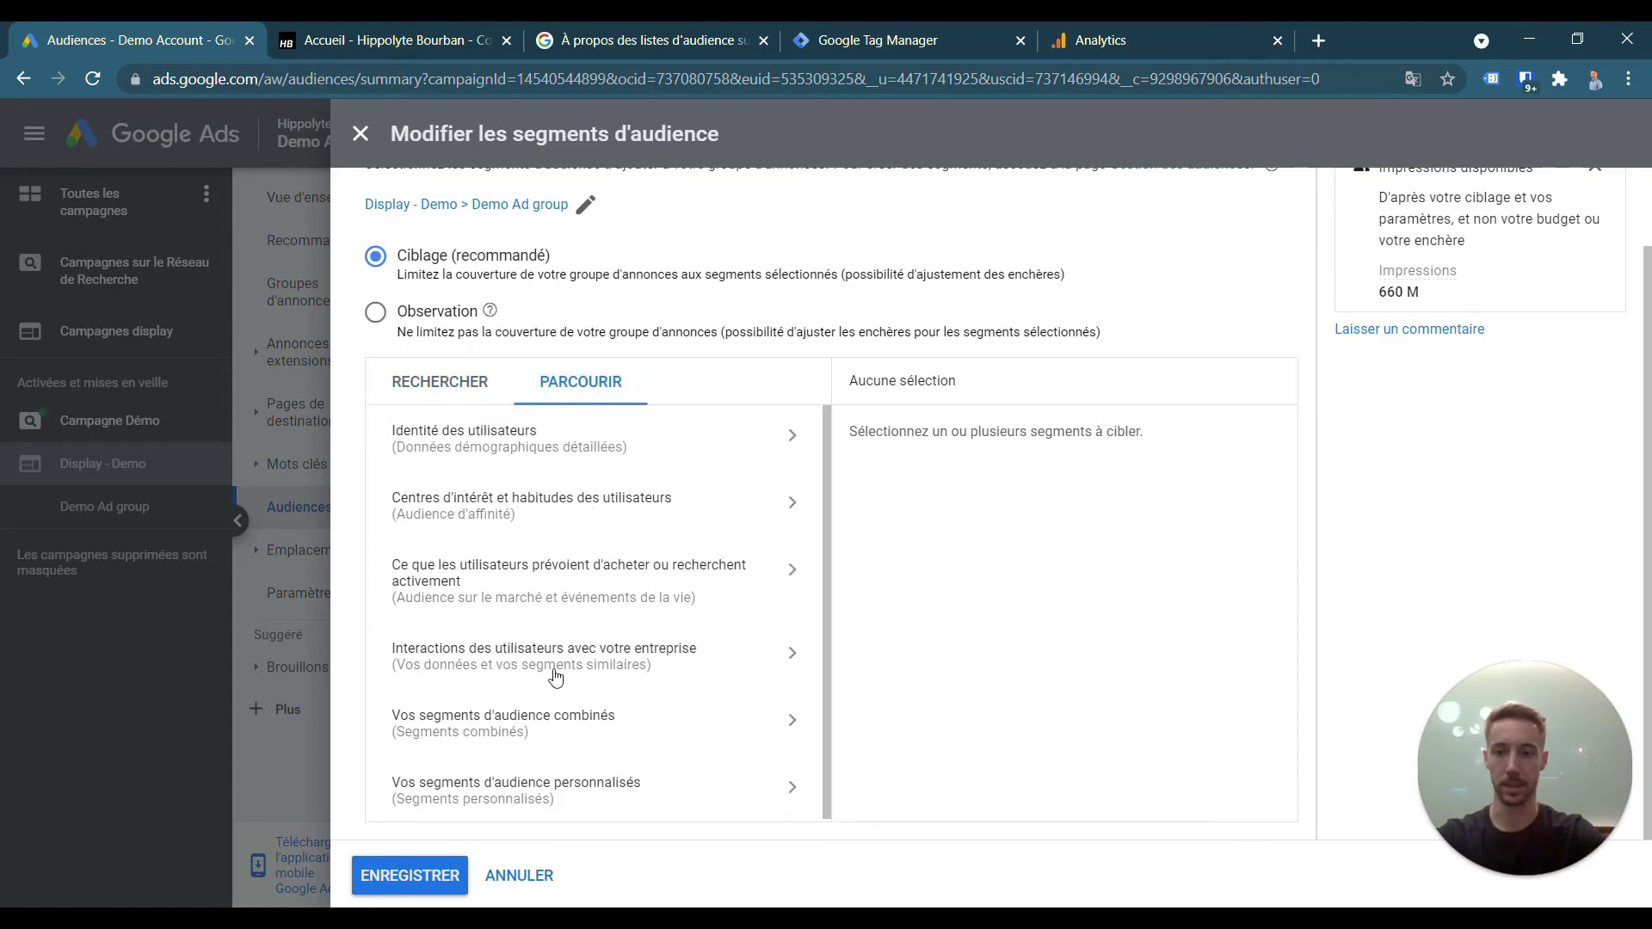
pyautogui.click(479, 660)
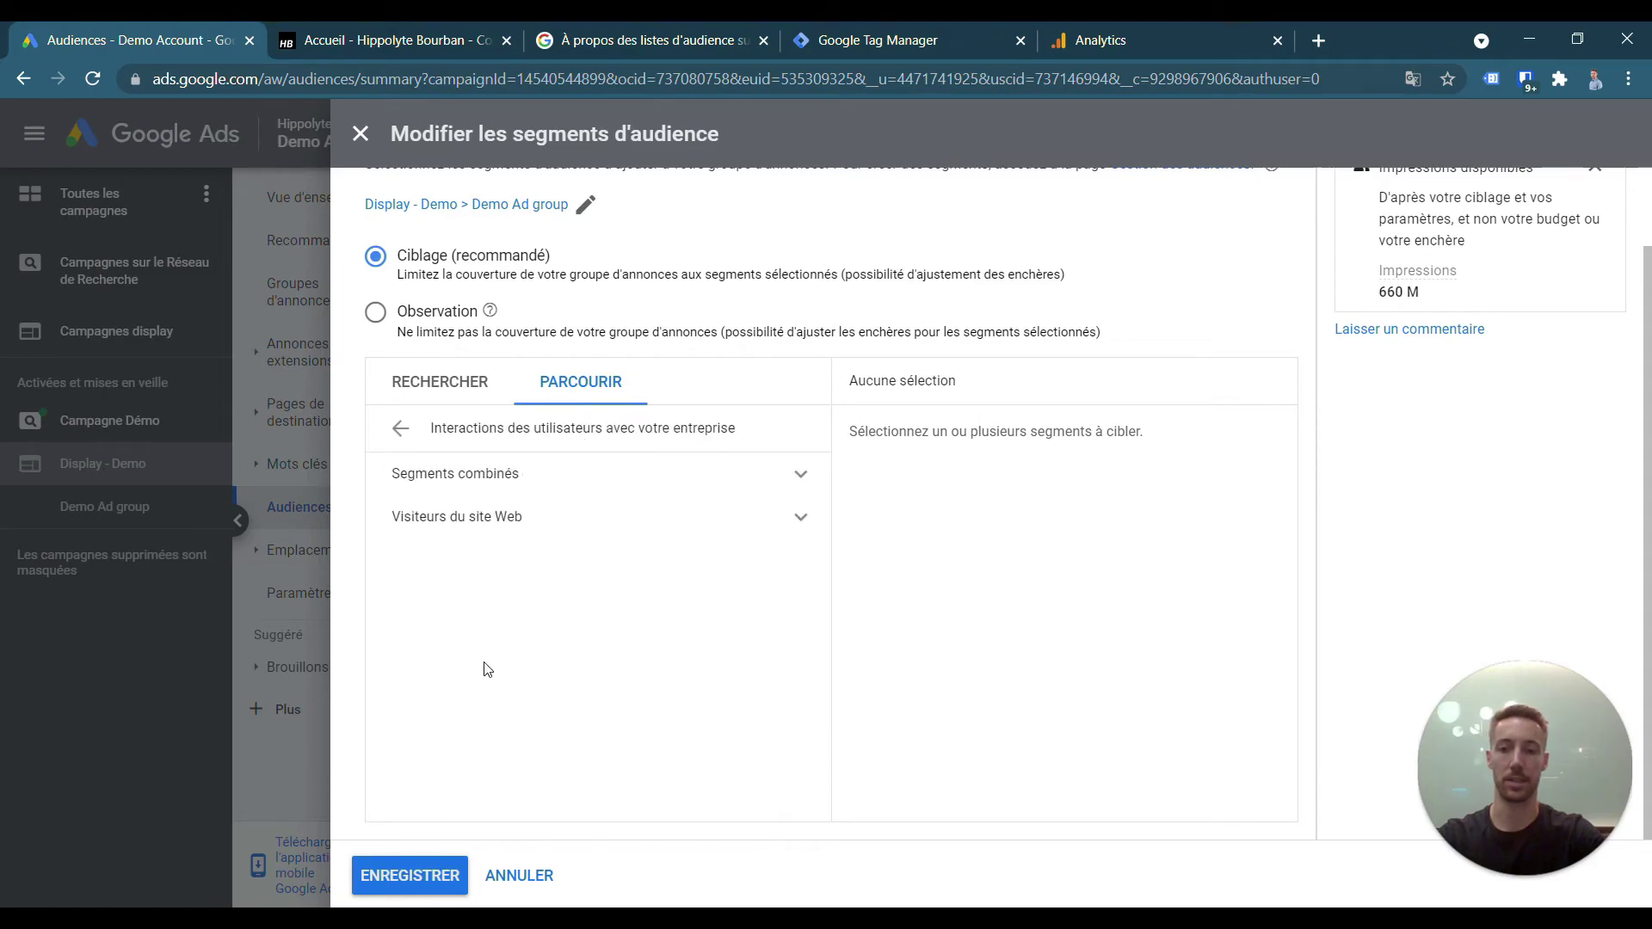
pyautogui.click(504, 535)
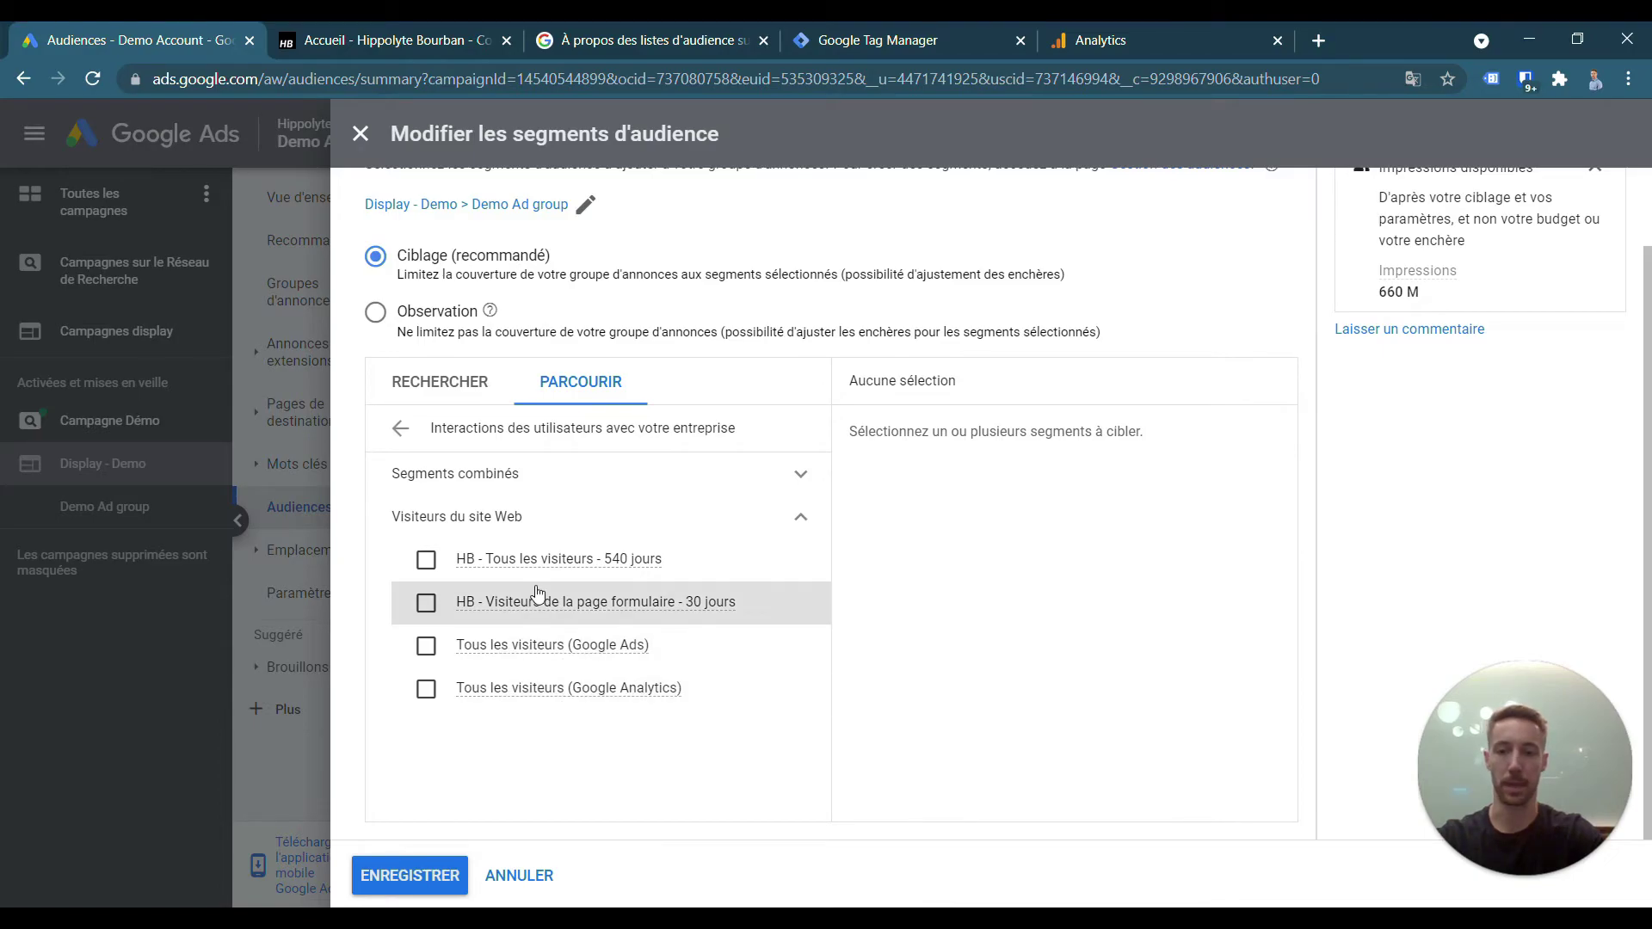
# - Target only the "HB - Visiteurs de la page formulaire - 30 jours" segment in the ad group and save the audience settings
pyautogui.click(428, 605)
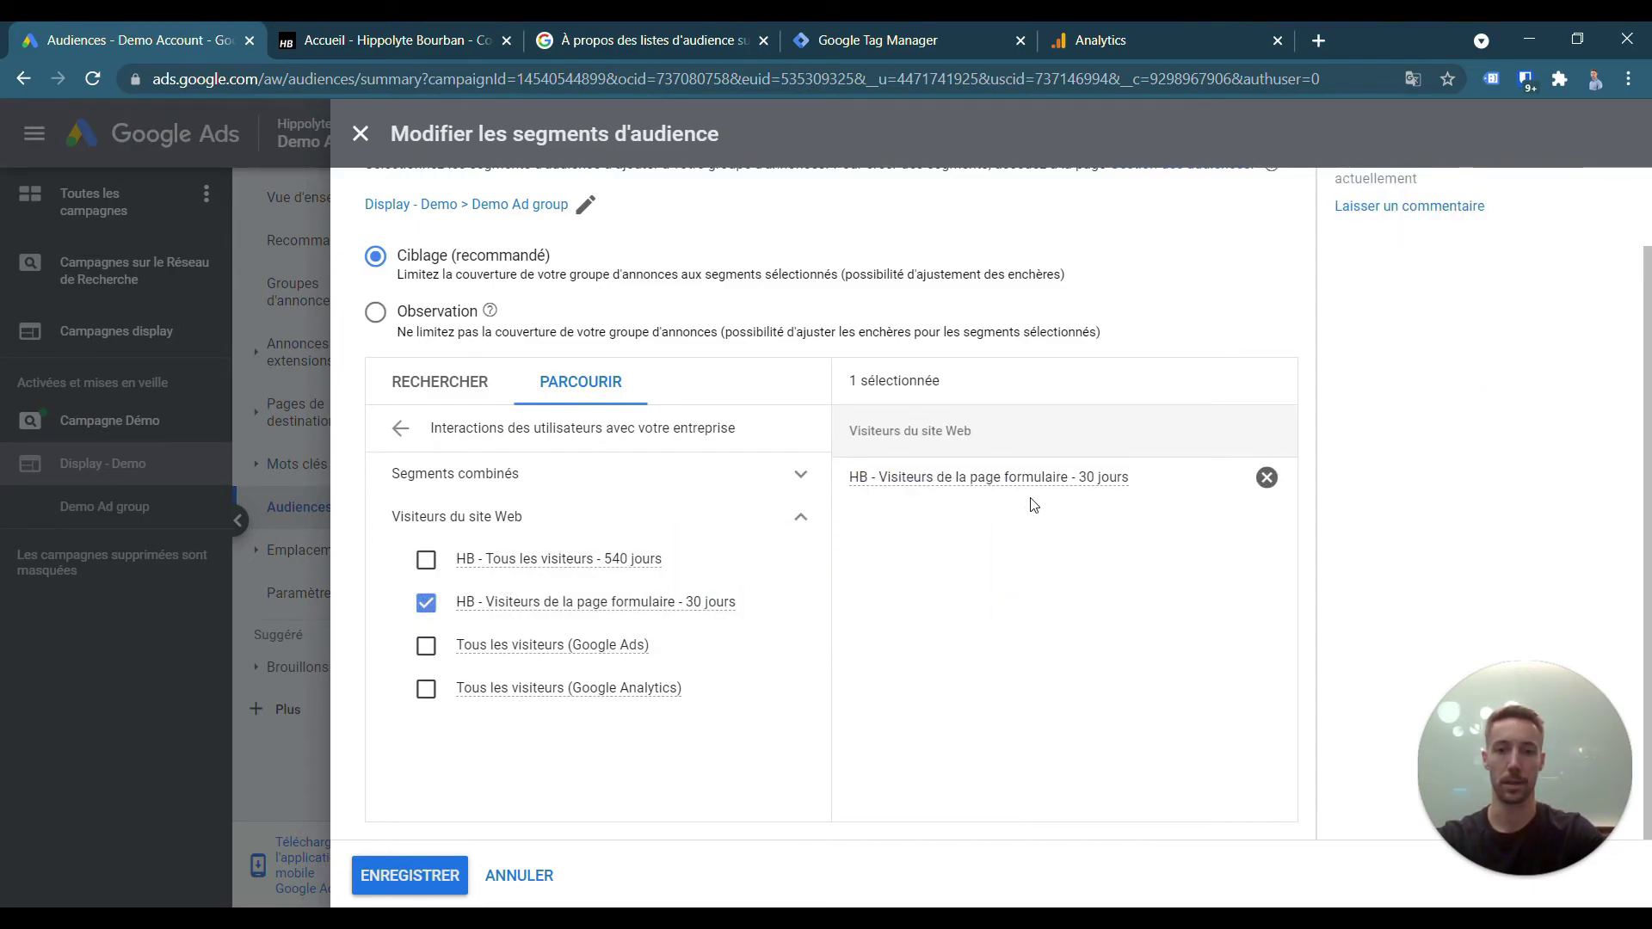
pyautogui.moveTo(1025, 484)
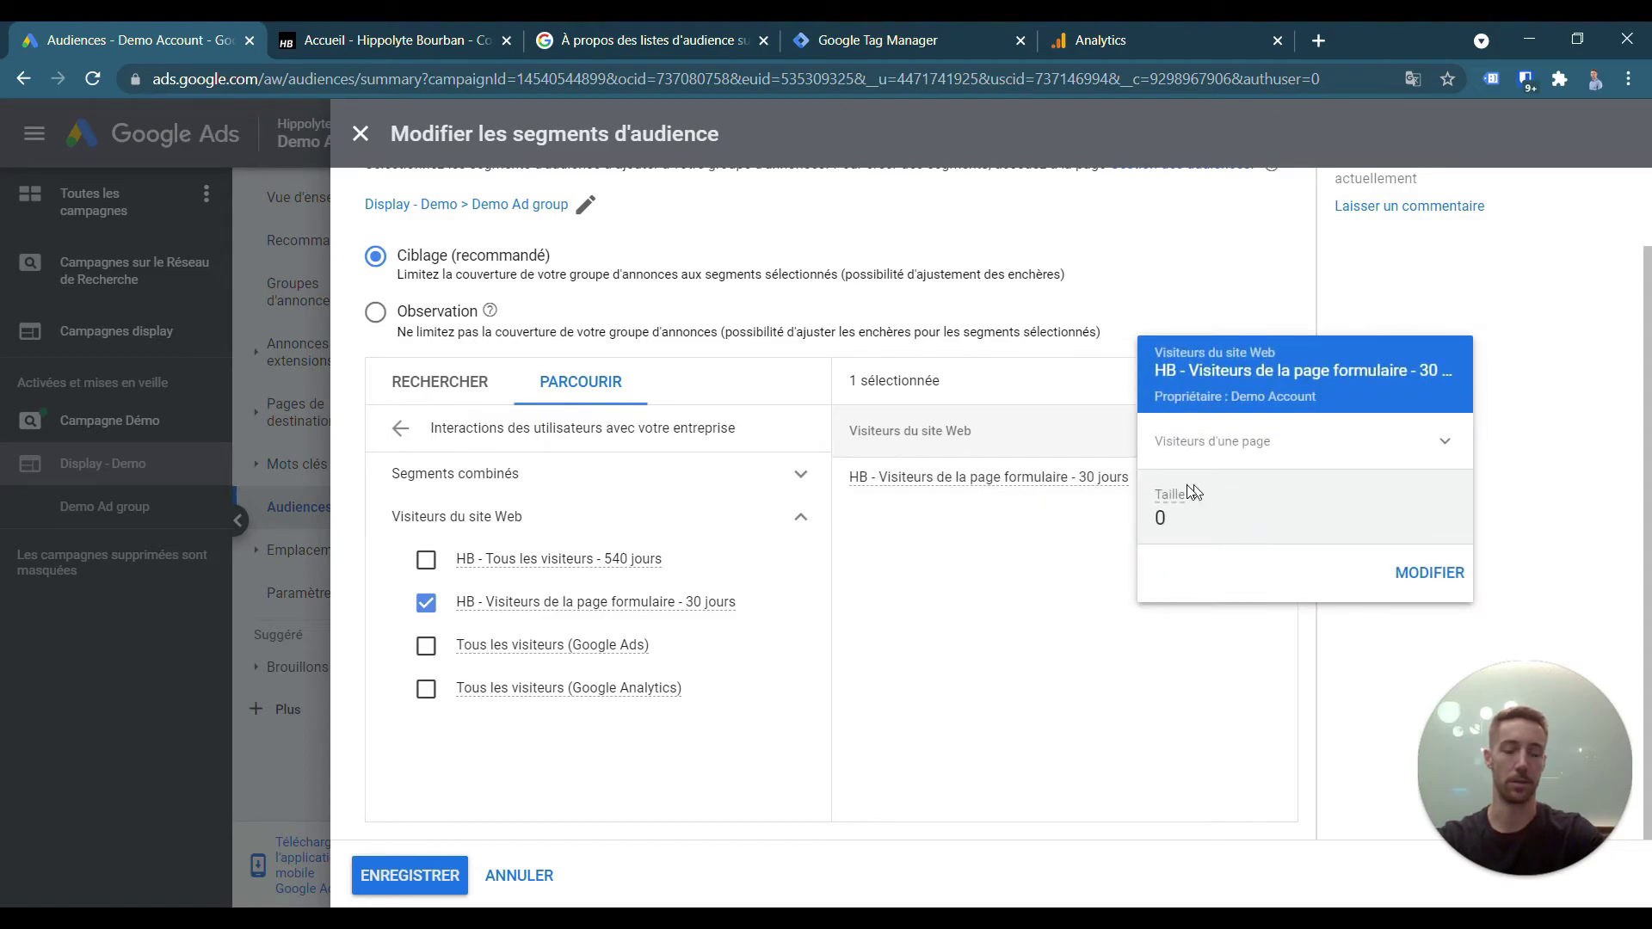
pyautogui.click(825, 647)
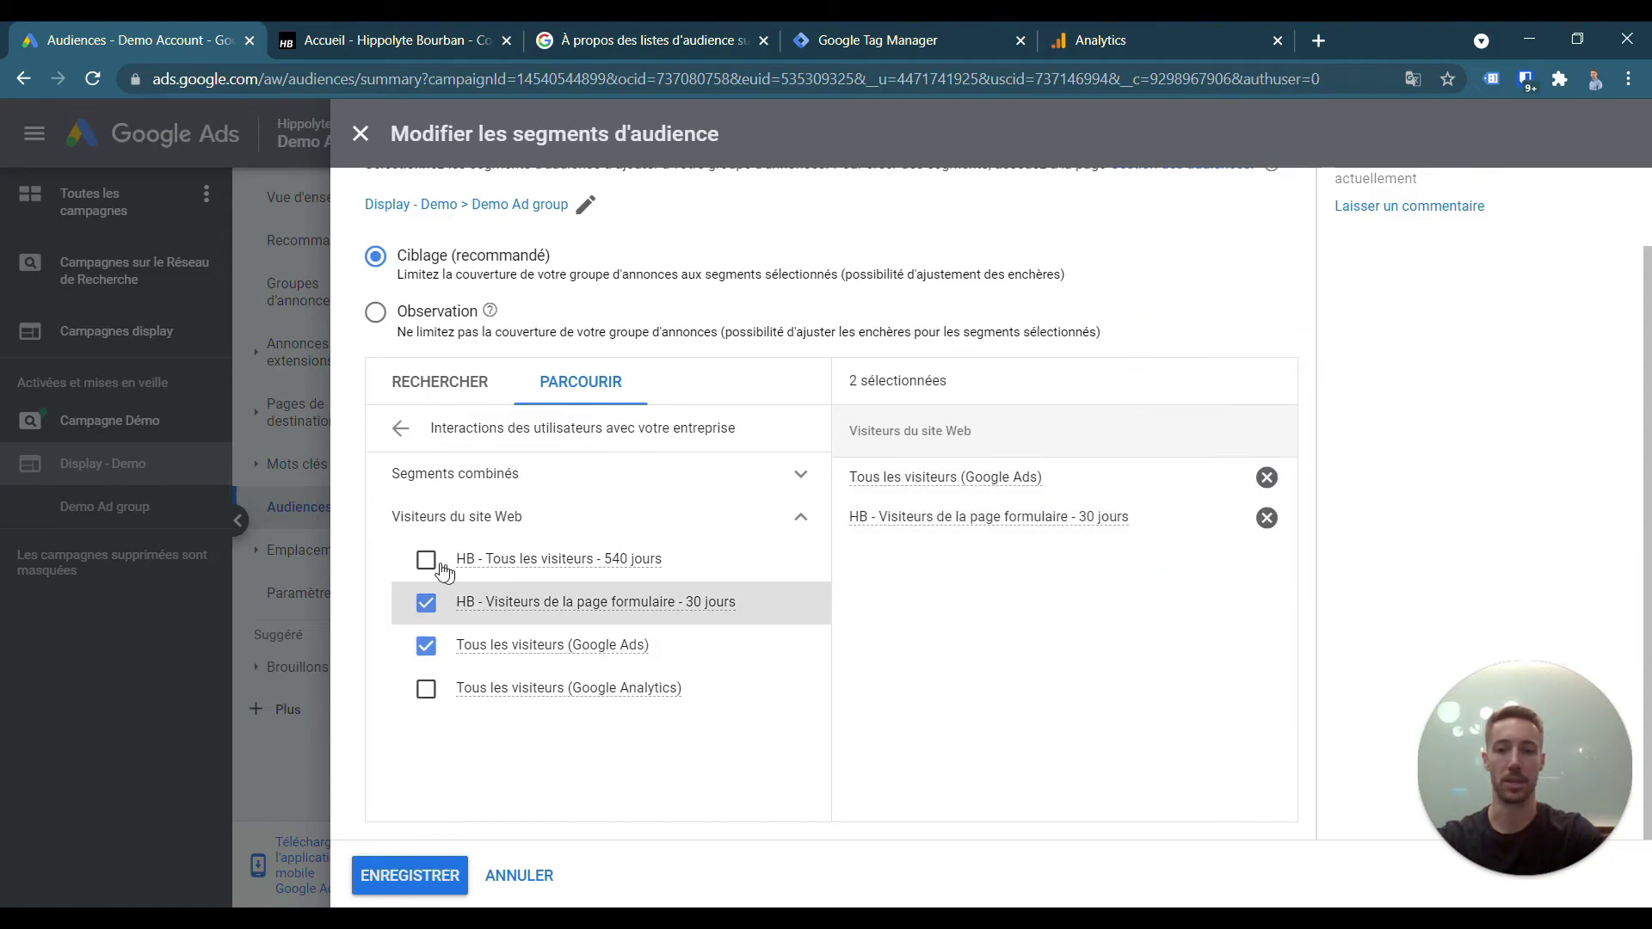
pyautogui.click(428, 642)
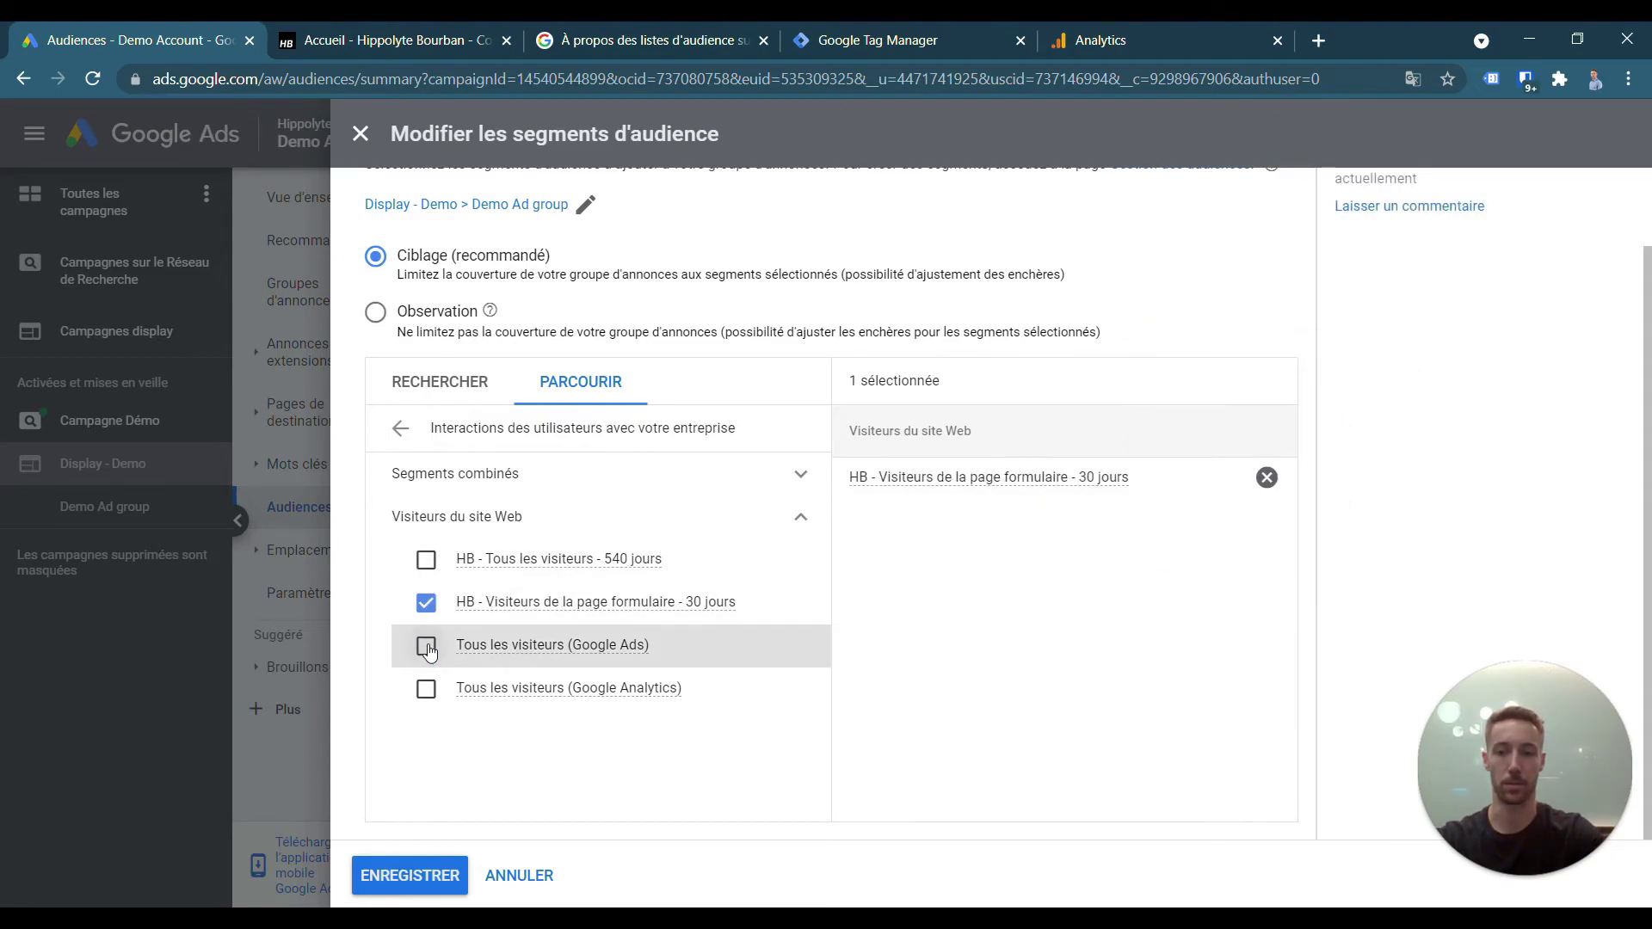
pyautogui.click(427, 874)
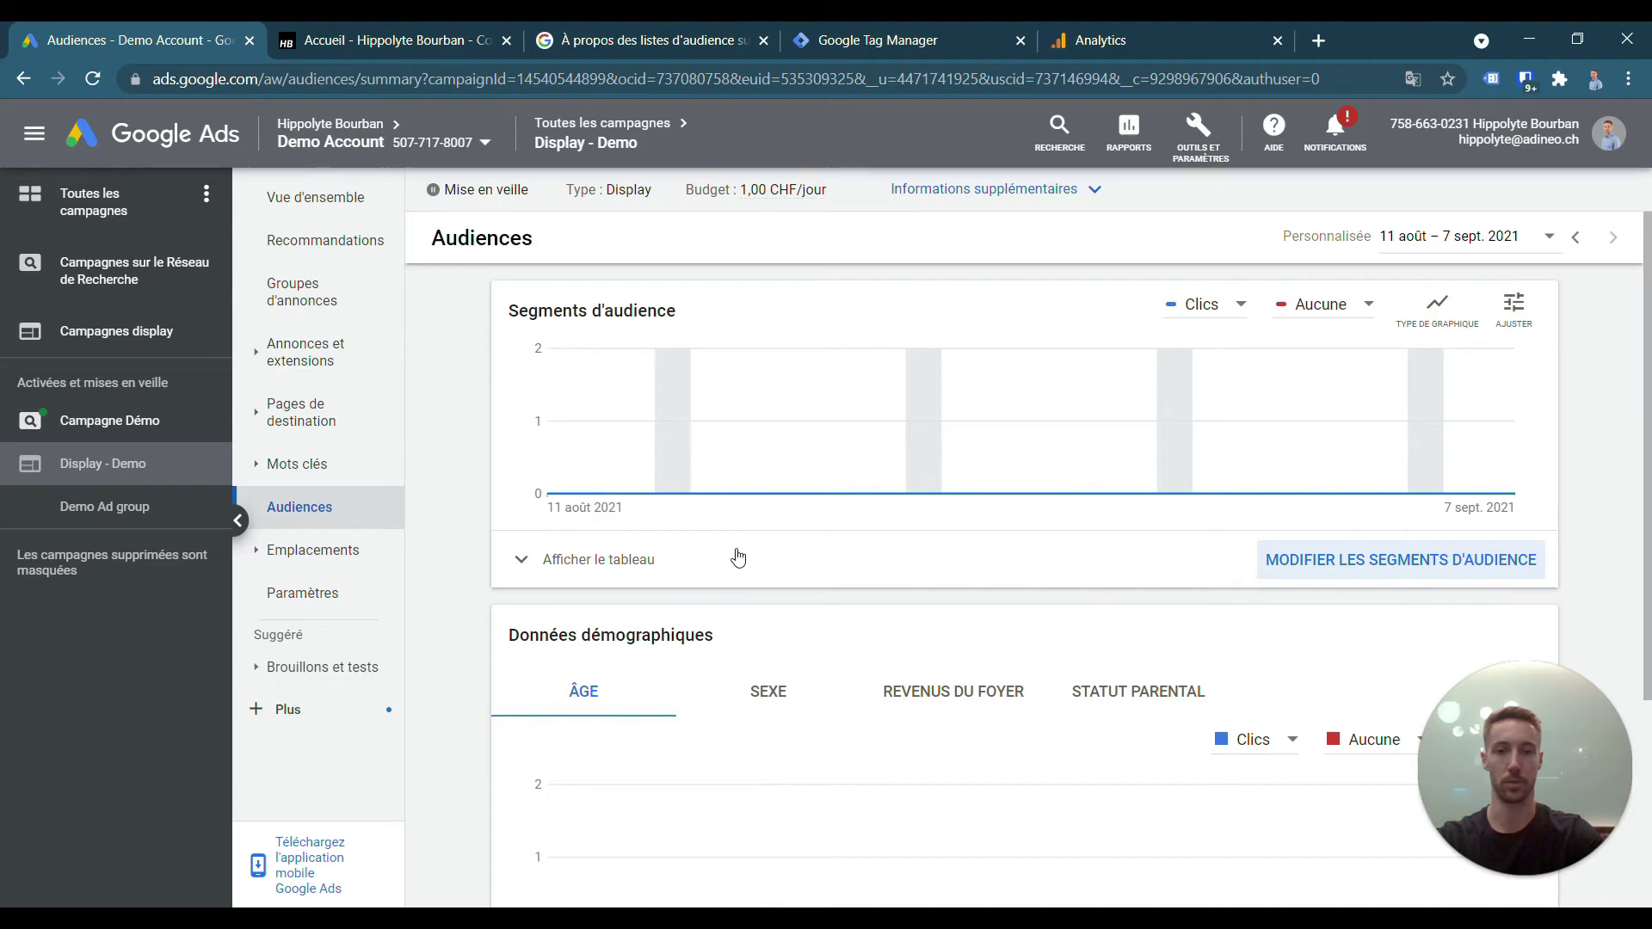
pyautogui.moveTo(555, 411)
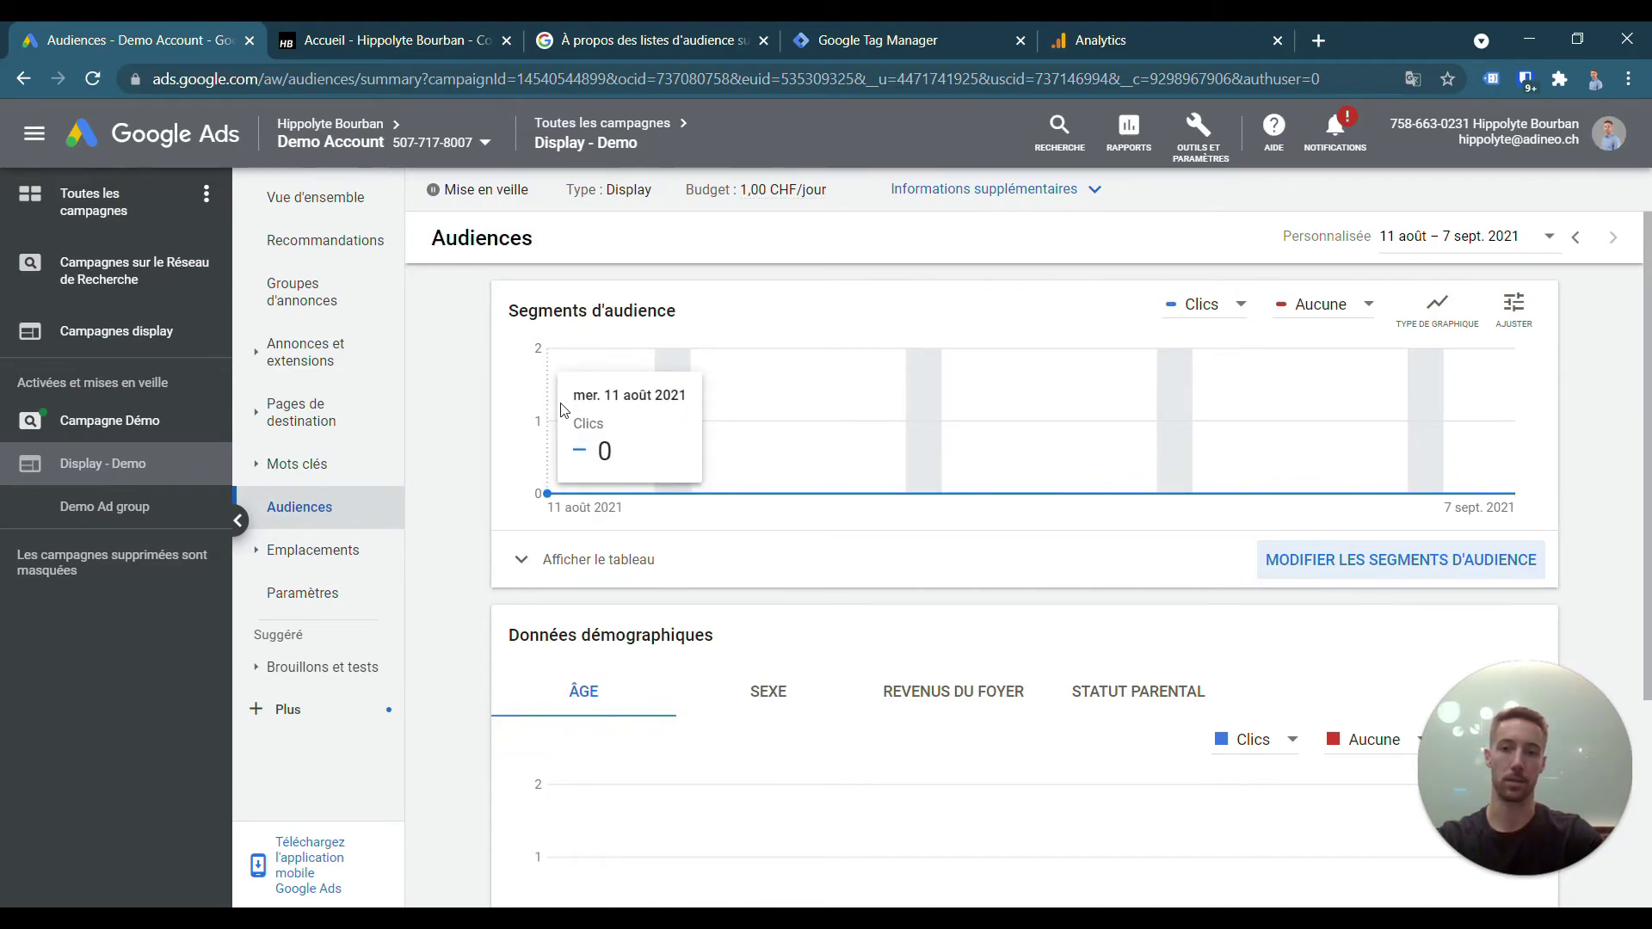